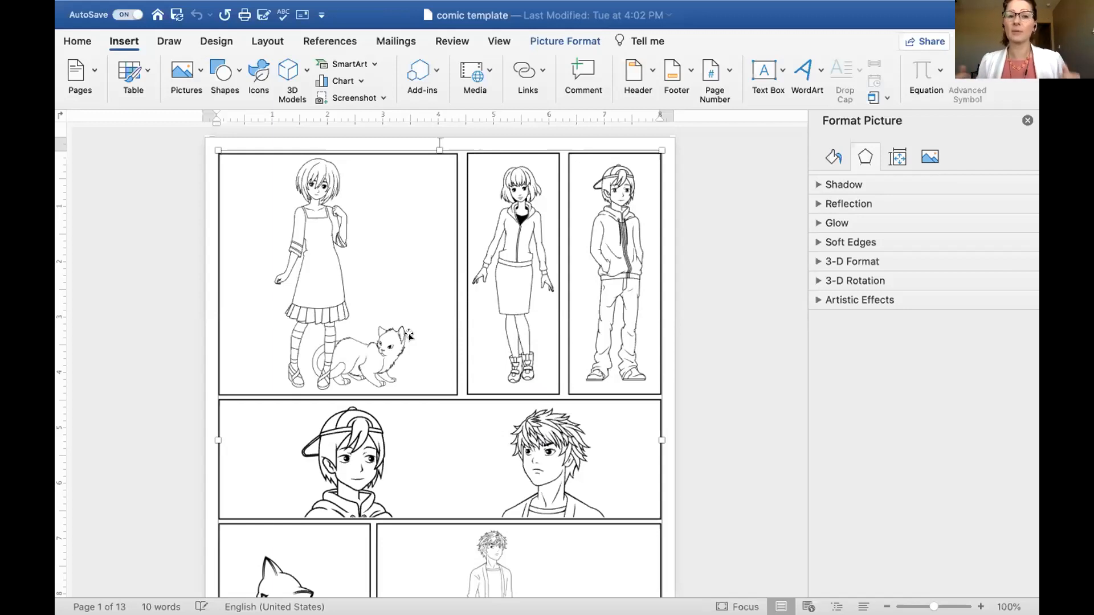
# Look through the comic template, from the sample page with characters to the blank panel layouts on the following pages.
pyautogui.scroll(-3, 457, 496)
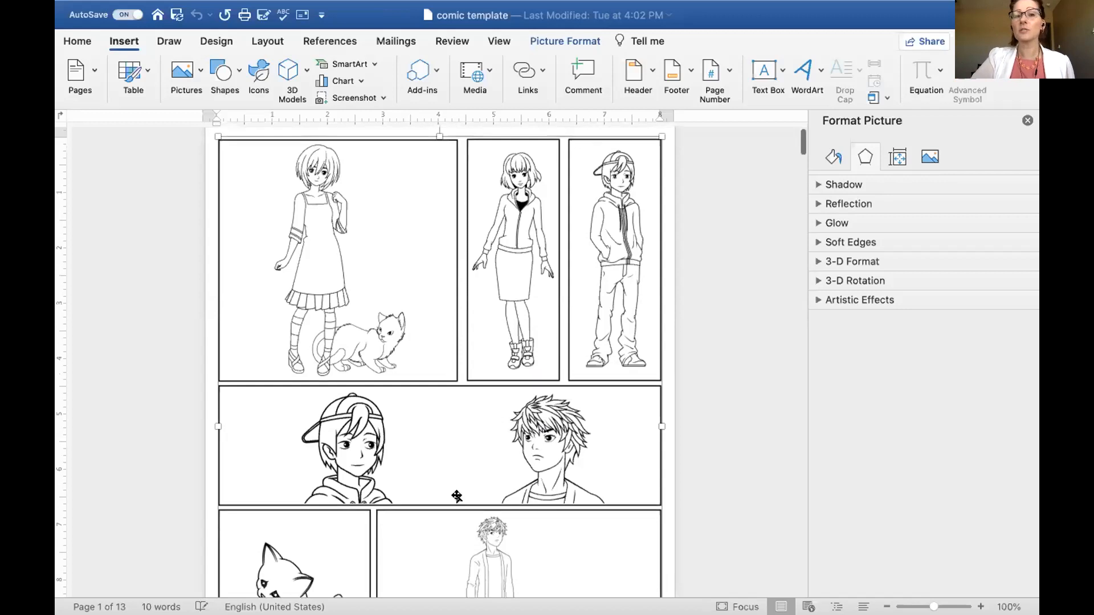
pyautogui.scroll(3, 456, 496)
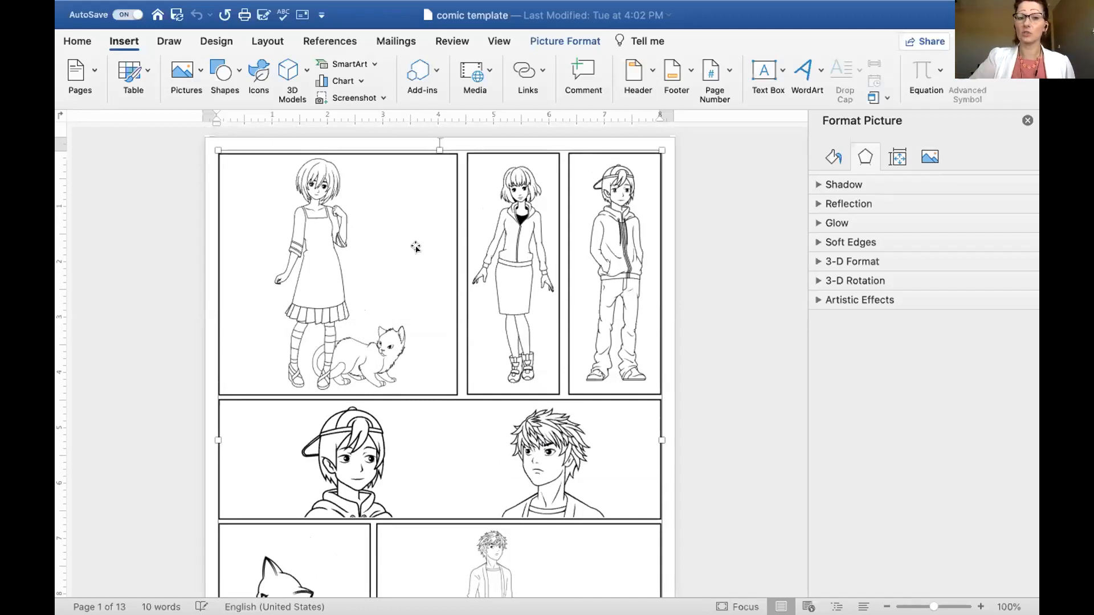
pyautogui.scroll(-8, 415, 247)
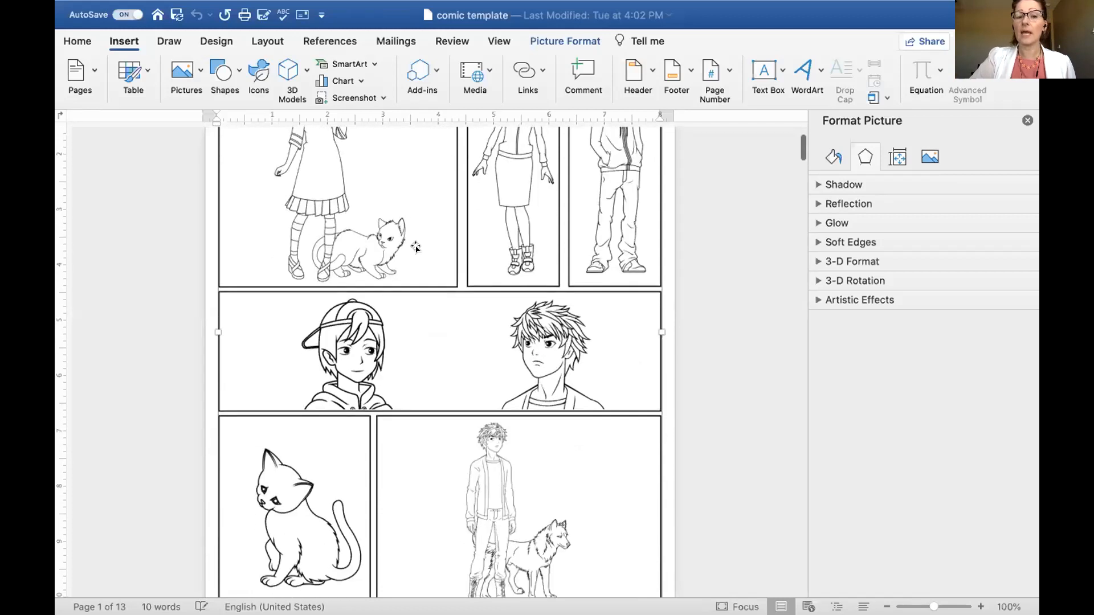
pyautogui.scroll(-15, 416, 247)
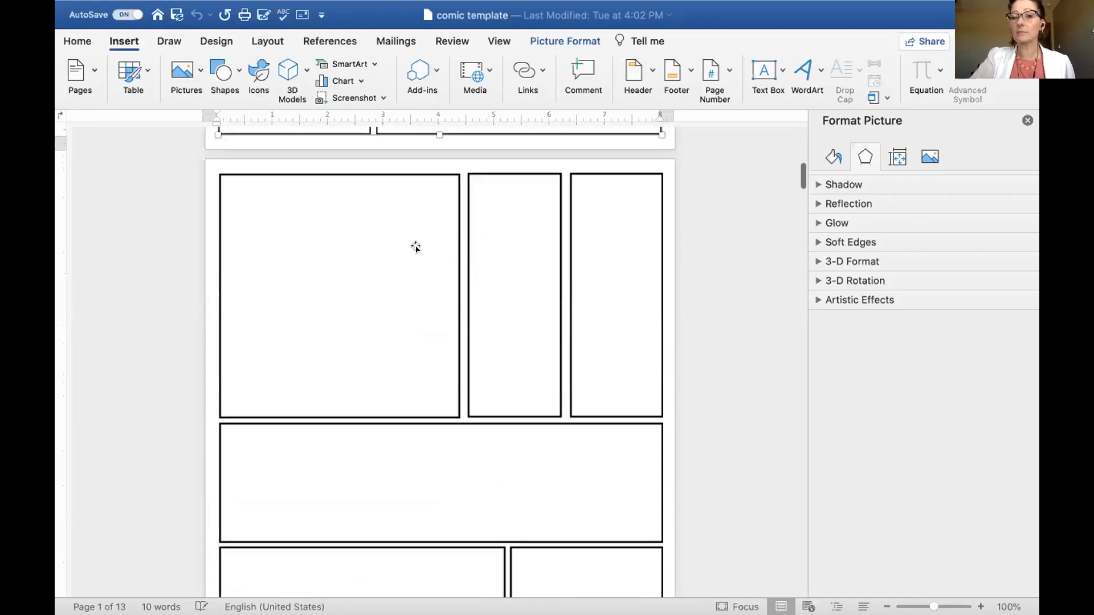
pyautogui.scroll(1, 416, 247)
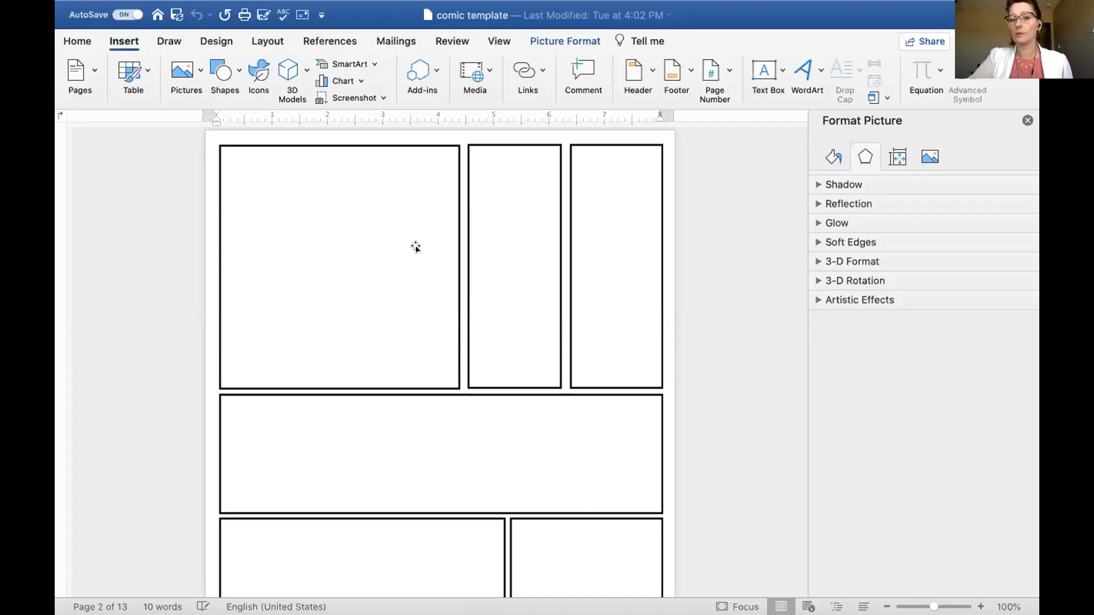
pyautogui.scroll(-15, 416, 247)
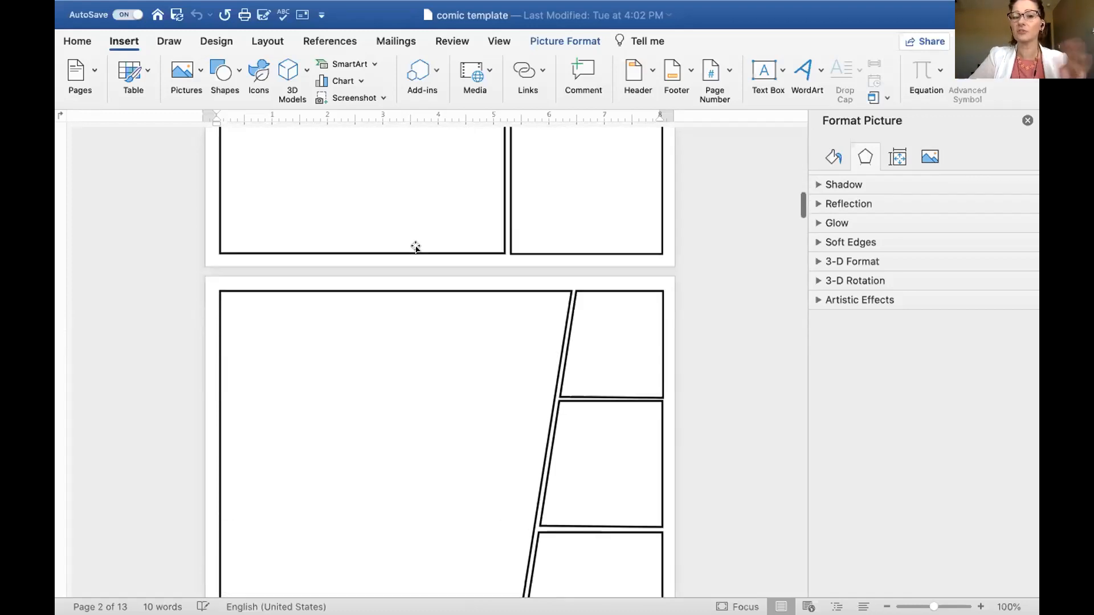
pyautogui.scroll(-15, 416, 247)
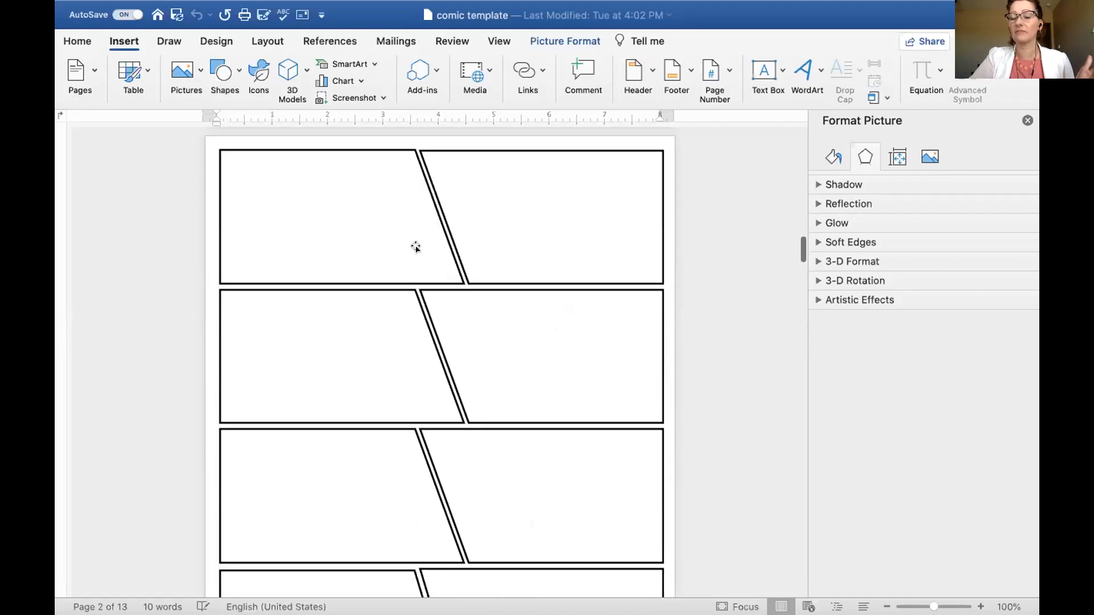
pyautogui.scroll(-15, 416, 247)
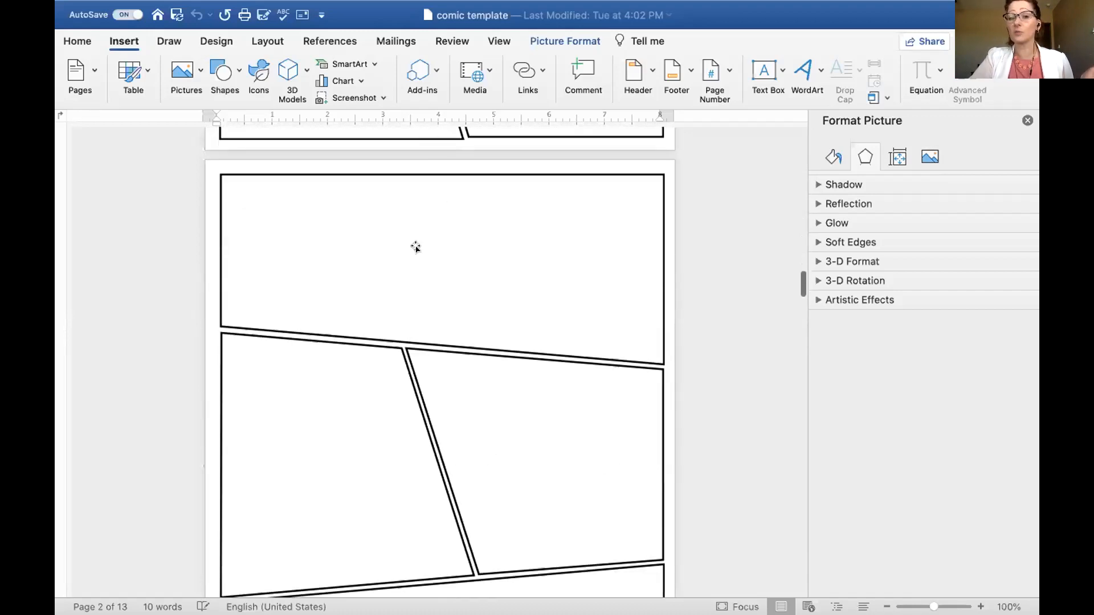
pyautogui.scroll(-8, 416, 246)
pyautogui.scroll(-10, 415, 247)
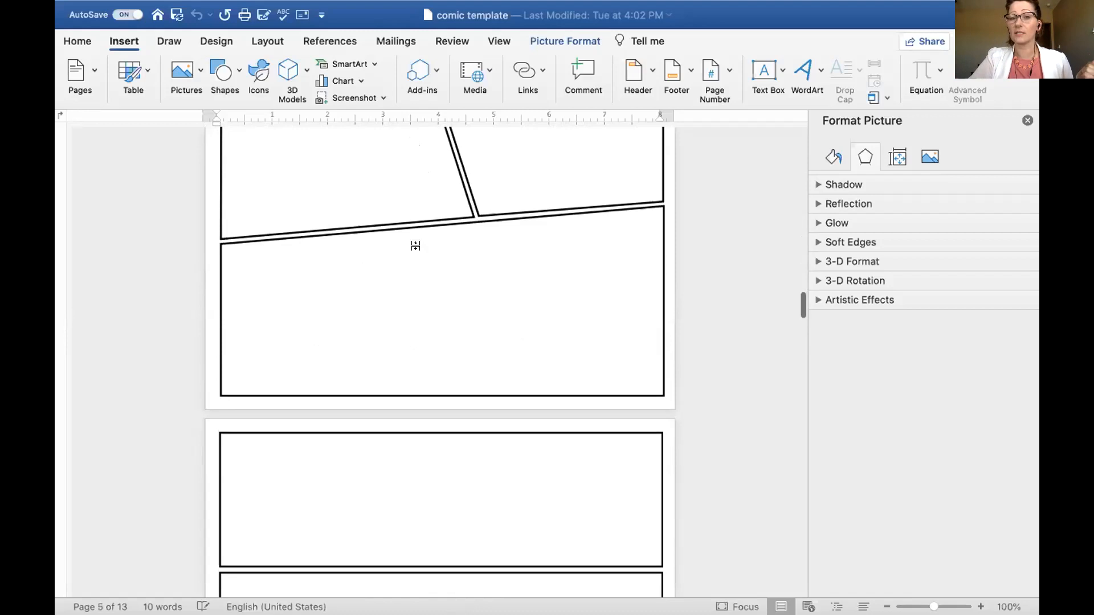
pyautogui.scroll(10, 416, 247)
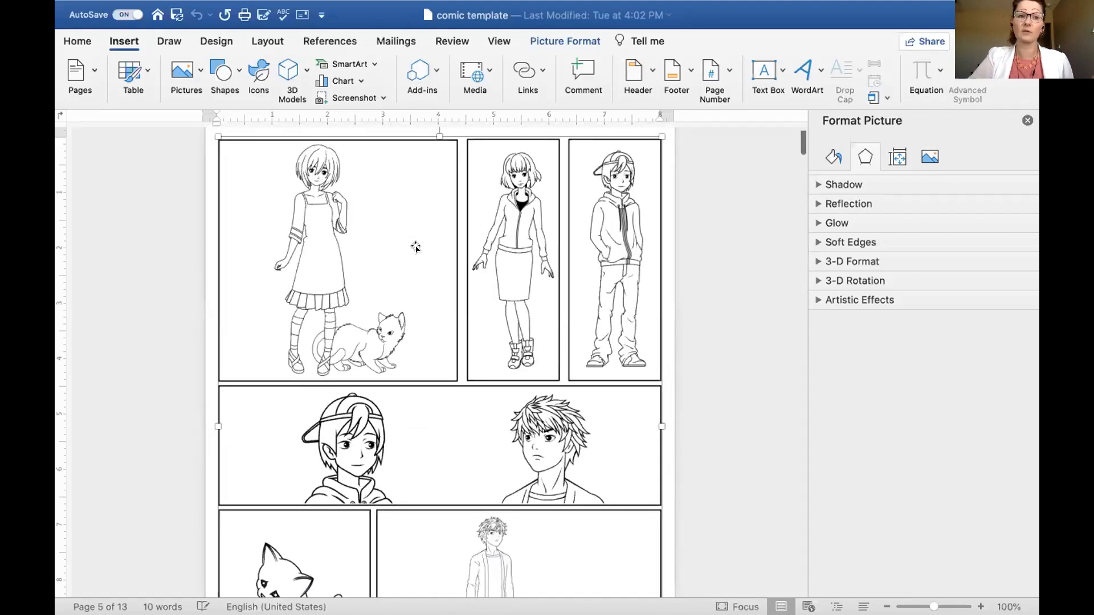
# Switch to the Tic_Tac_Toe Eric Carle Choice Board document in full screen and examine its grid of book covers.
pyautogui.moveTo(86, 5)
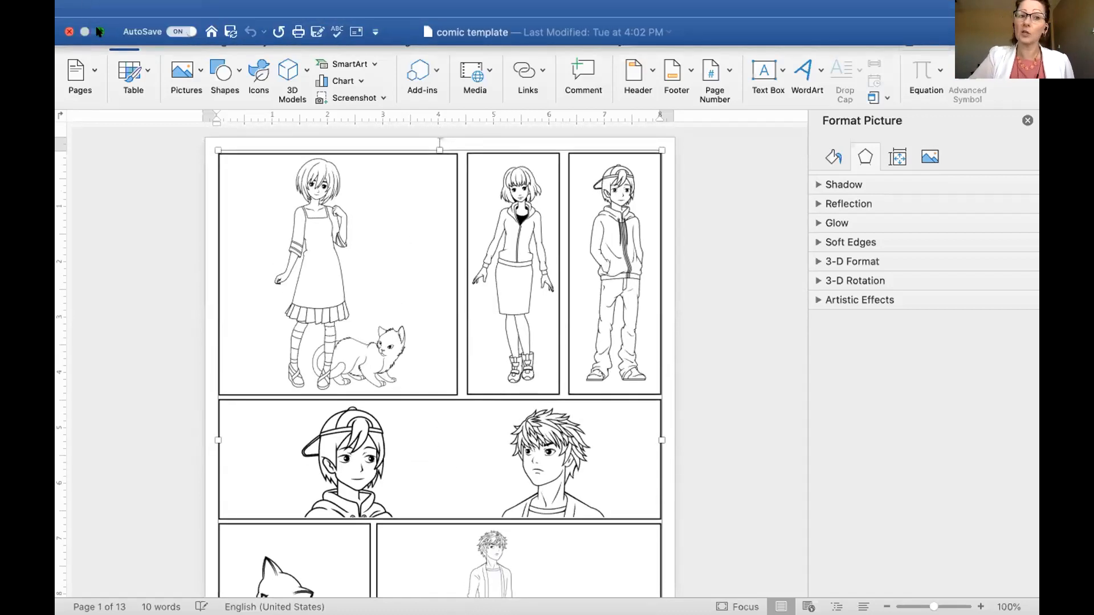
pyautogui.click(99, 31)
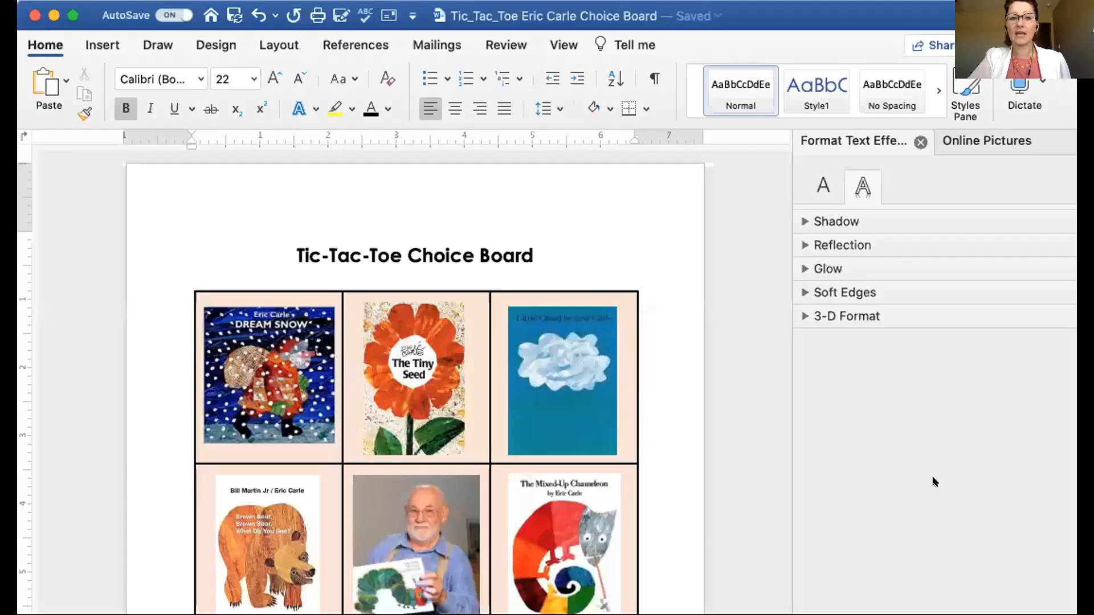
pyautogui.click(72, 15)
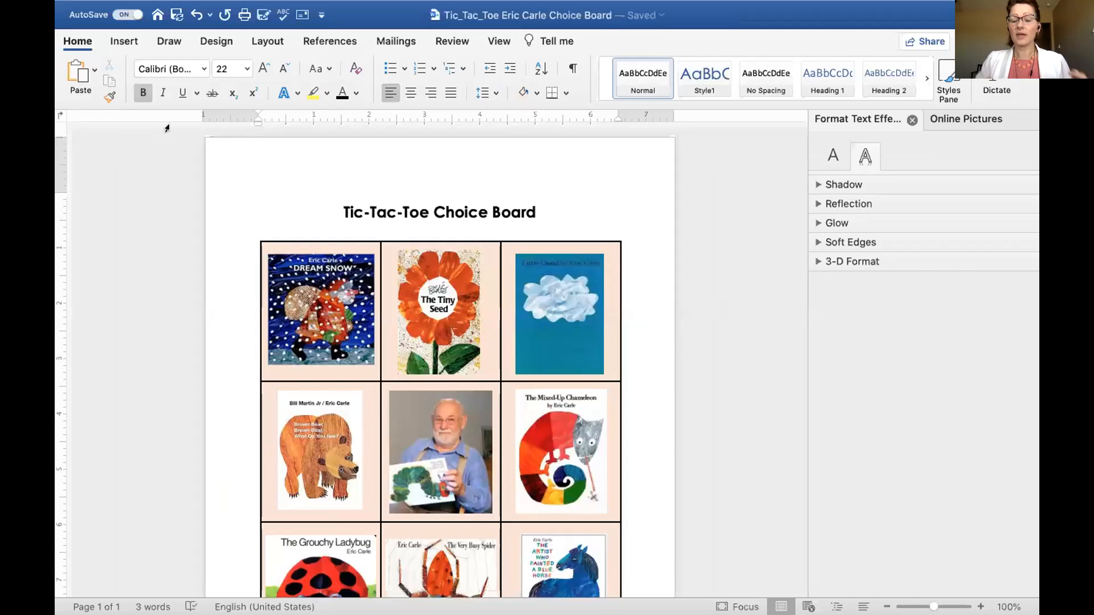
pyautogui.scroll(-1, 661, 255)
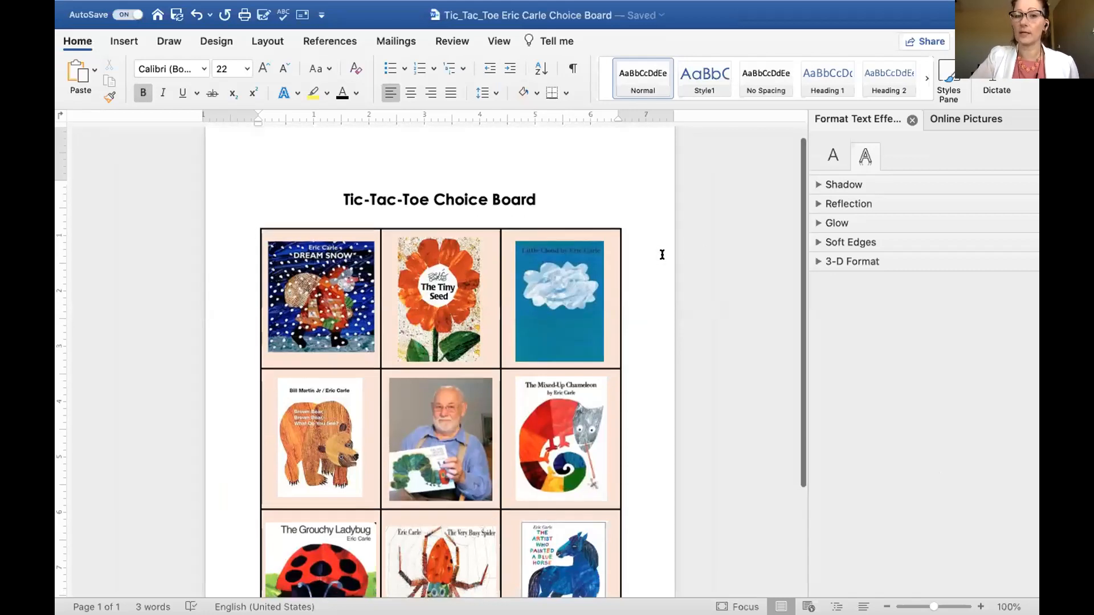
pyautogui.scroll(-4, 662, 254)
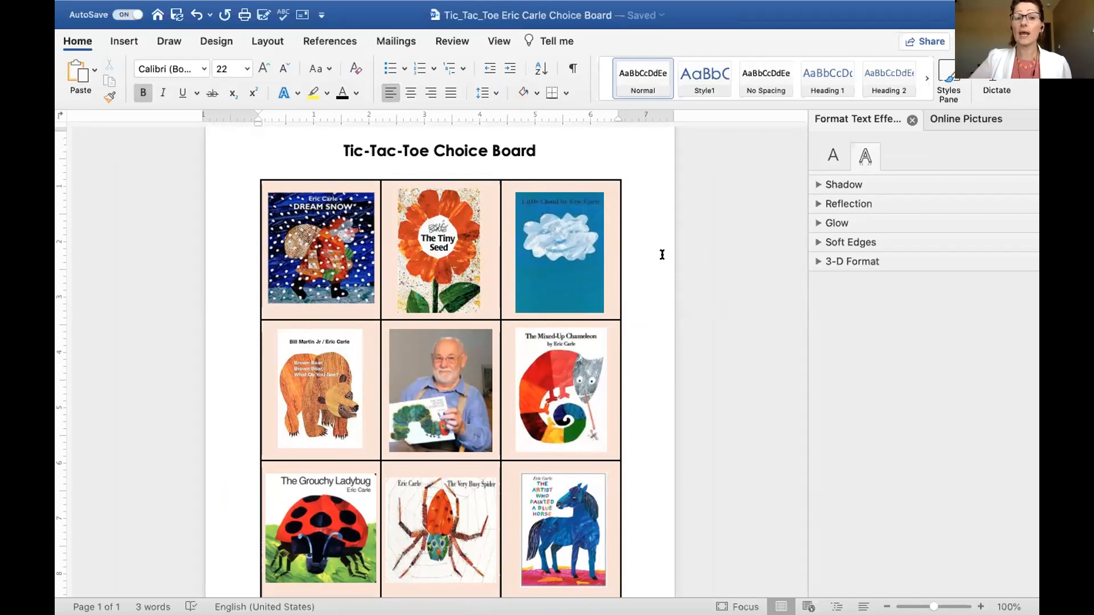
pyautogui.scroll(-2, 662, 255)
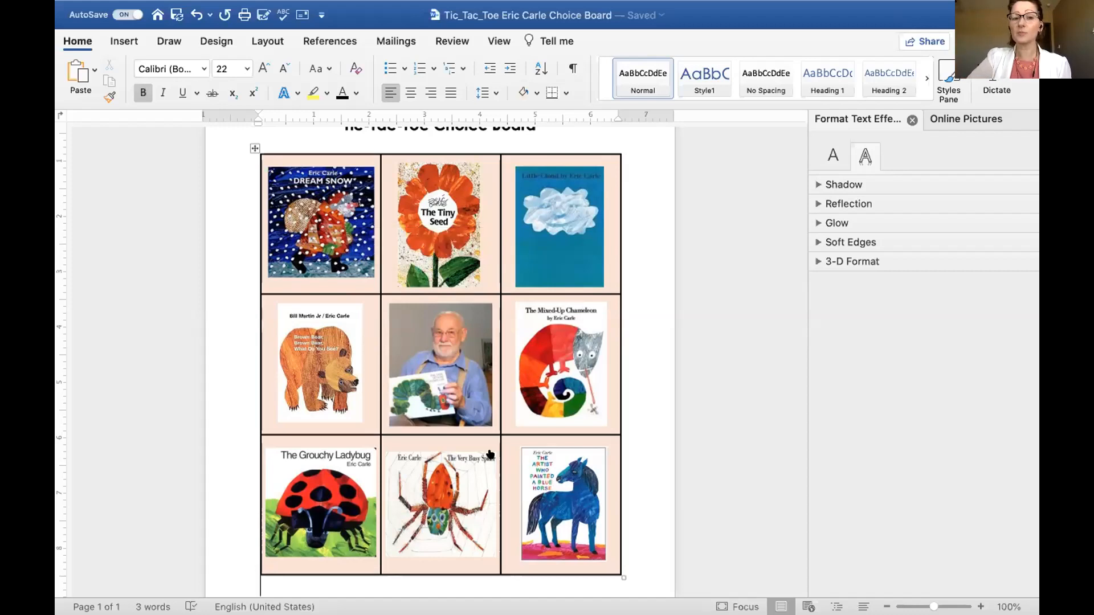
pyautogui.scroll(-1, 627, 367)
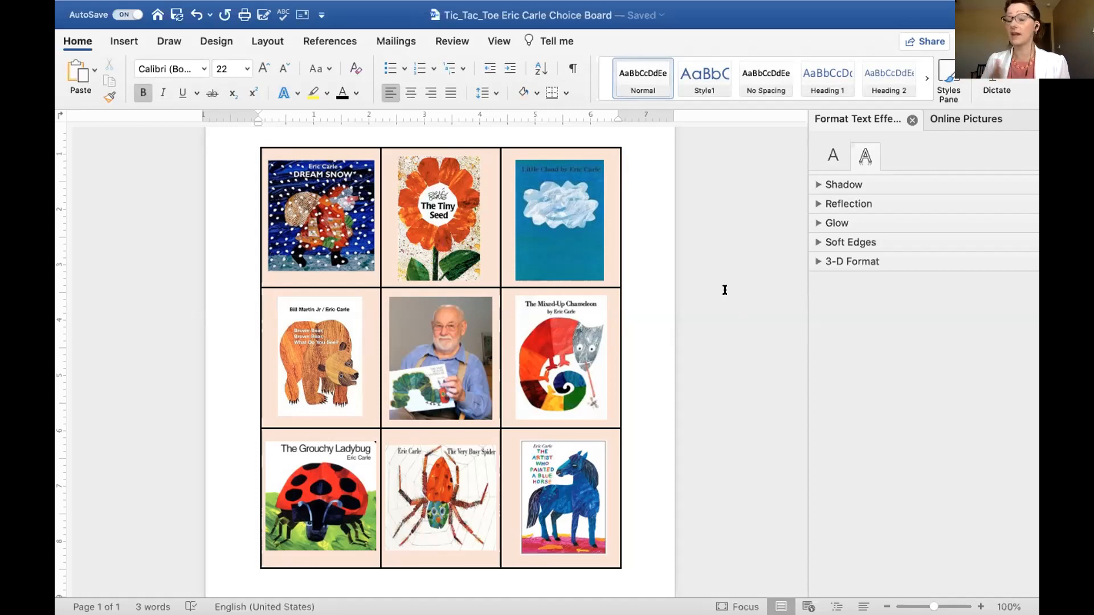
pyautogui.scroll(2, 724, 290)
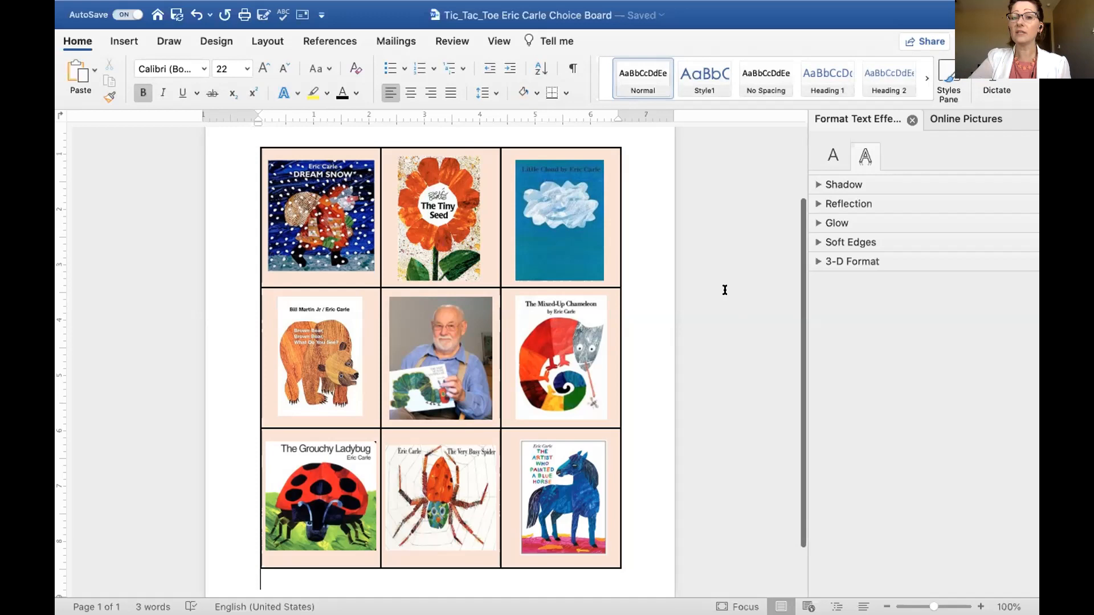
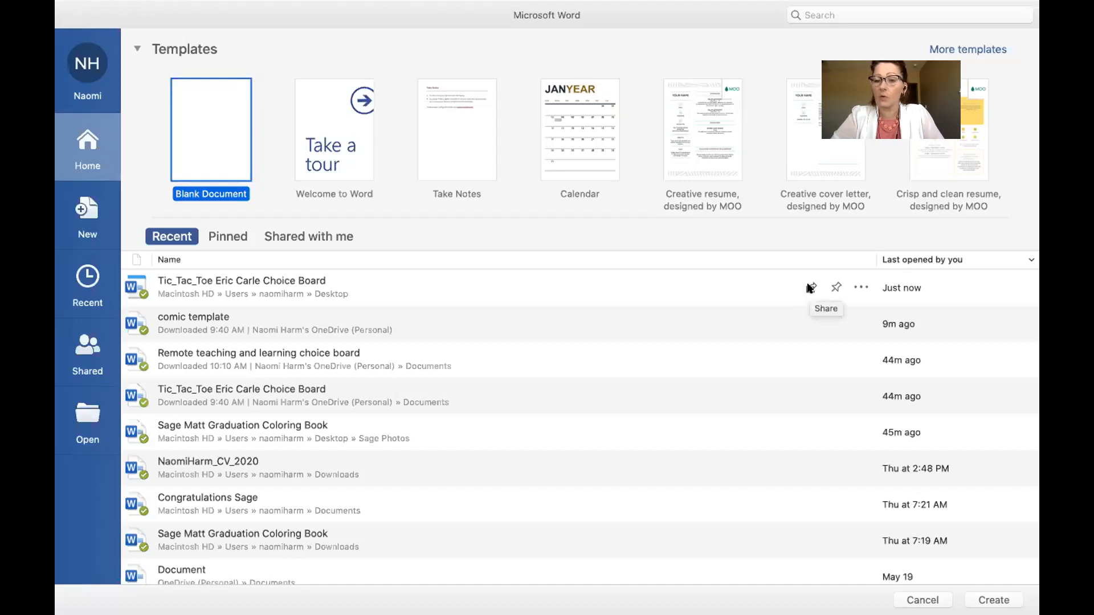
# Upload the desktop copy of Tic_Tac_Toe Eric Carle Choice Board to OneDrive - Personal for sharing, accepting the docx upgrade and replacing the existing file.
pyautogui.click(810, 288)
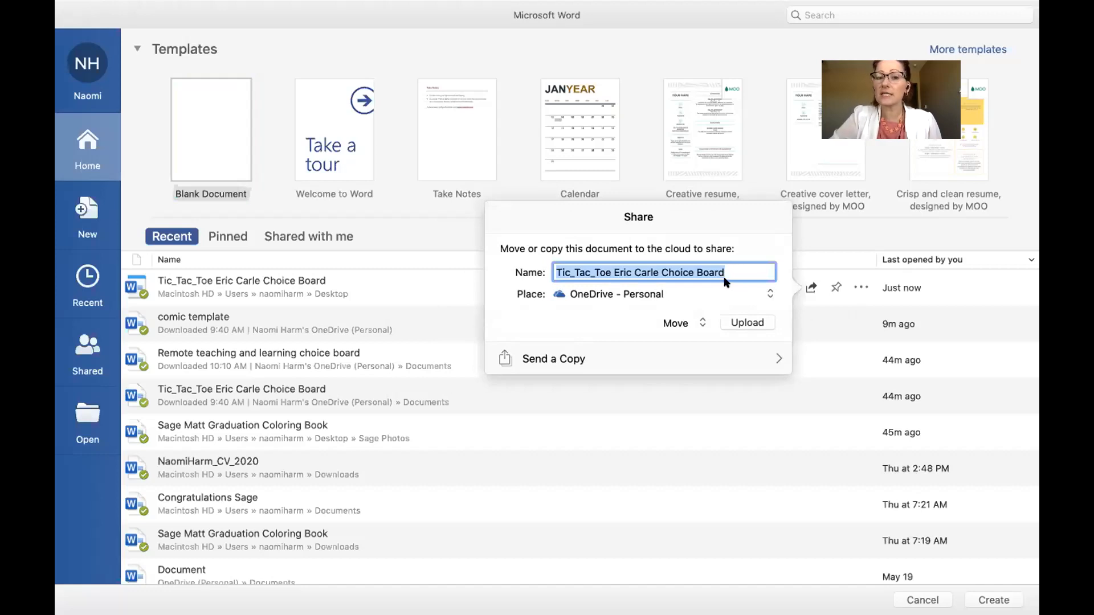
pyautogui.click(656, 293)
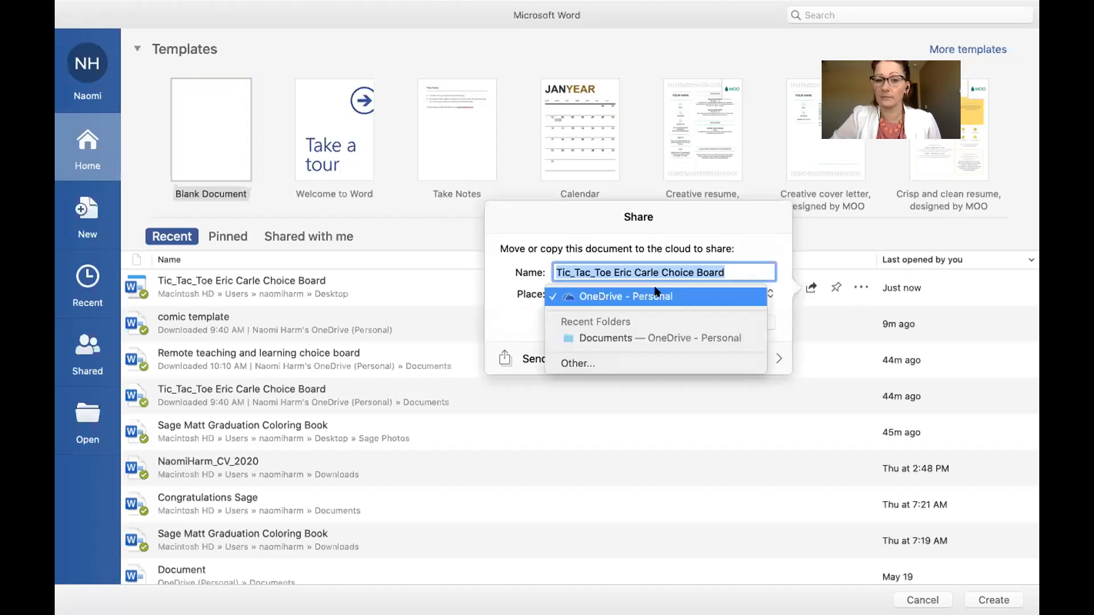
pyautogui.click(643, 294)
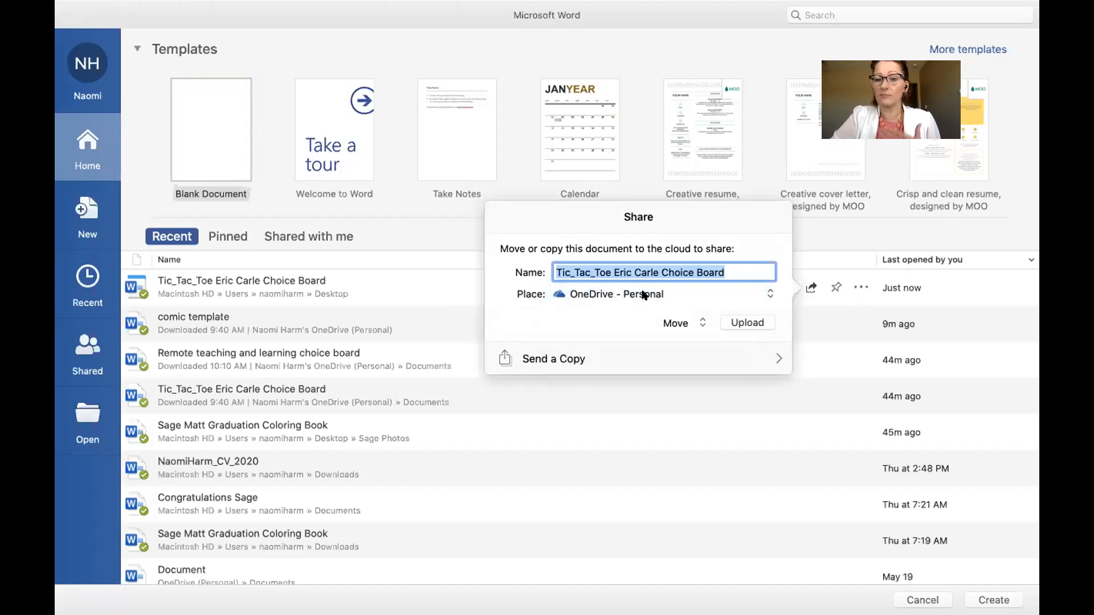
pyautogui.click(741, 321)
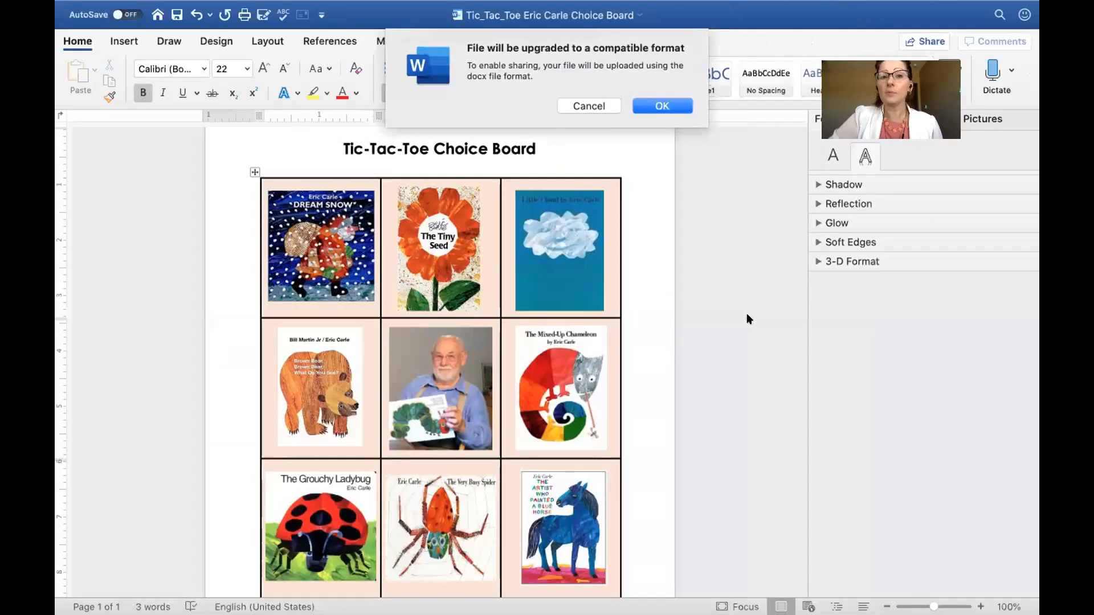
pyautogui.click(663, 106)
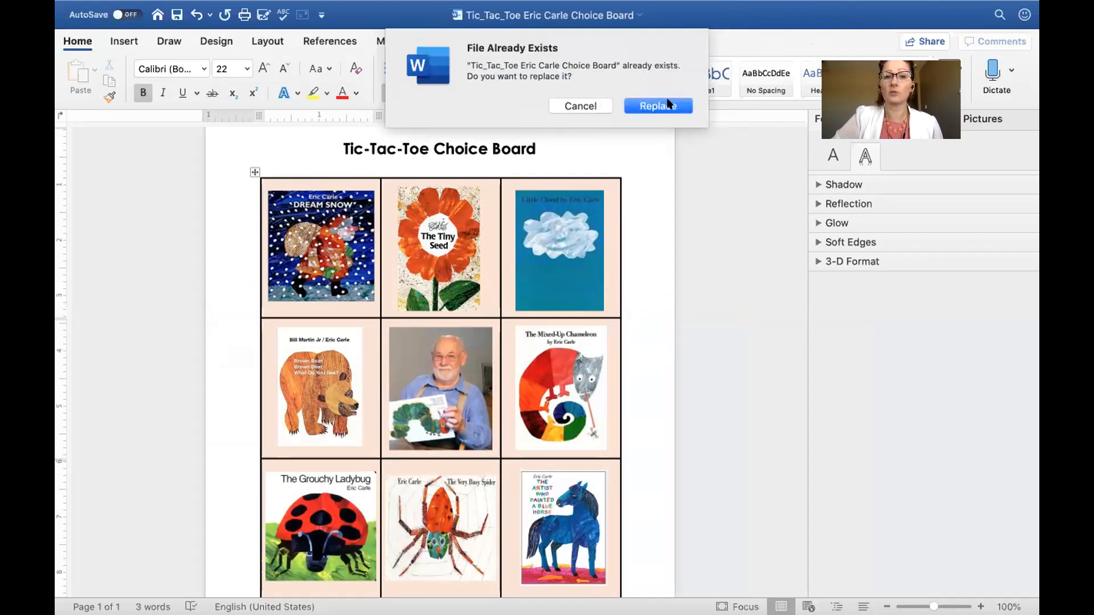
pyautogui.click(669, 106)
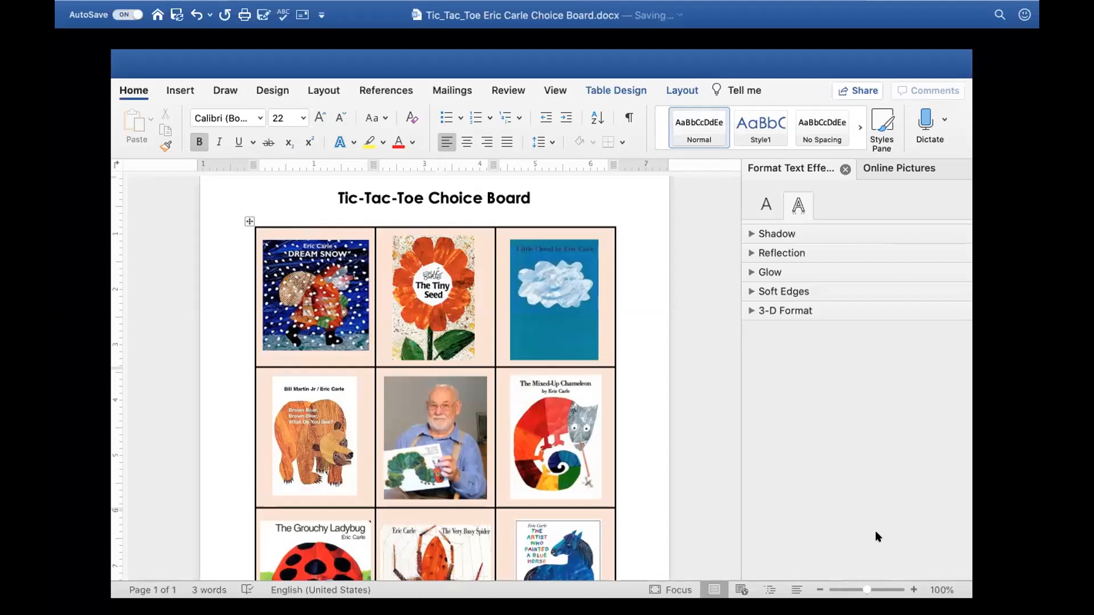
# Copy a View and Edit sharing link for the choice board document.
pyautogui.click(856, 86)
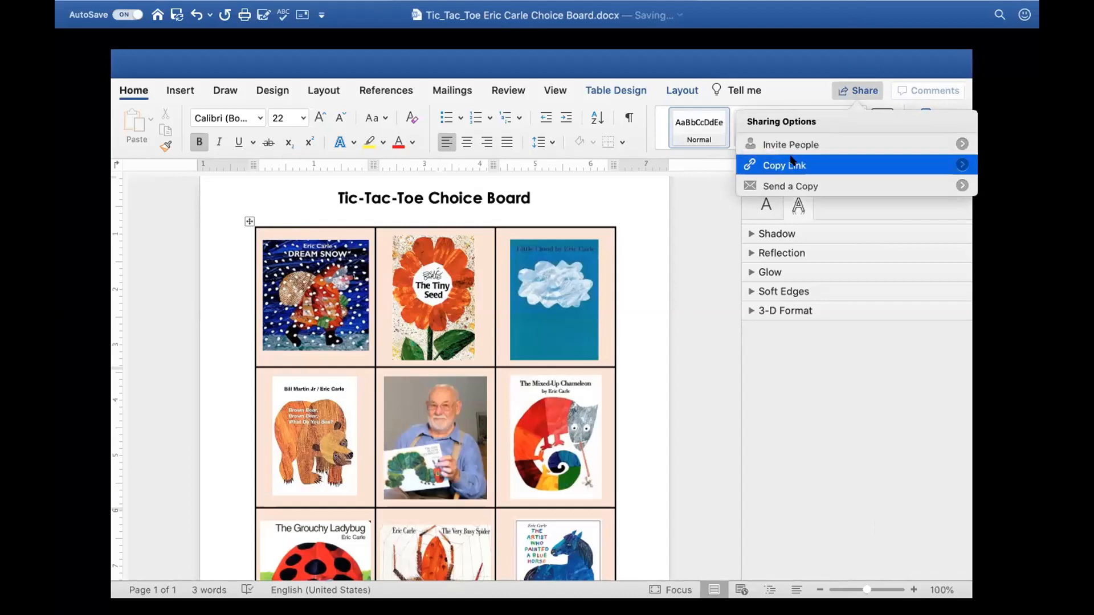
pyautogui.moveTo(791, 161)
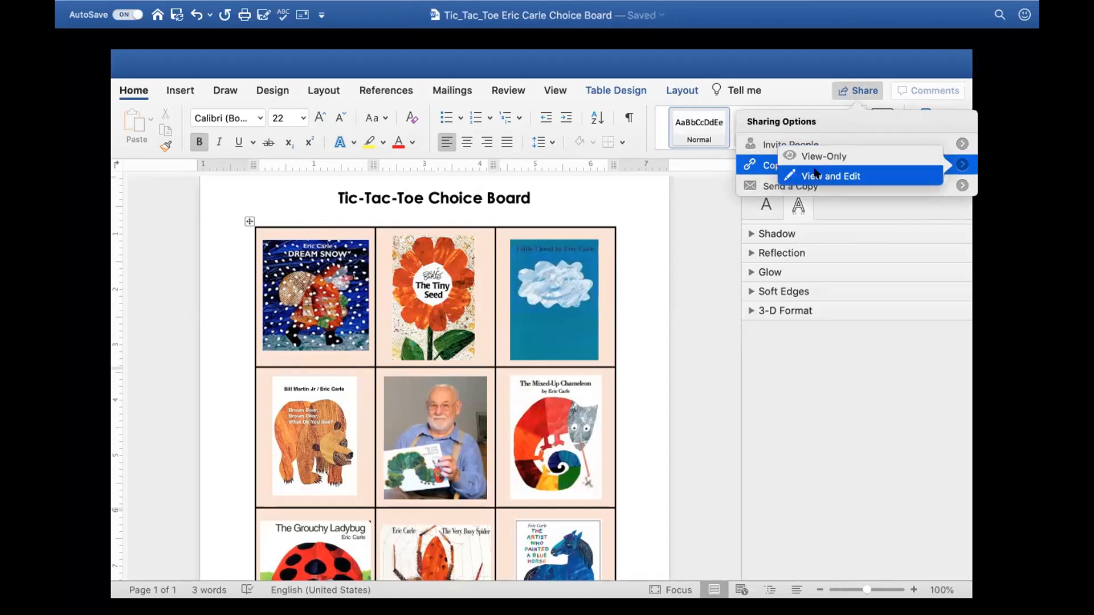
pyautogui.click(815, 175)
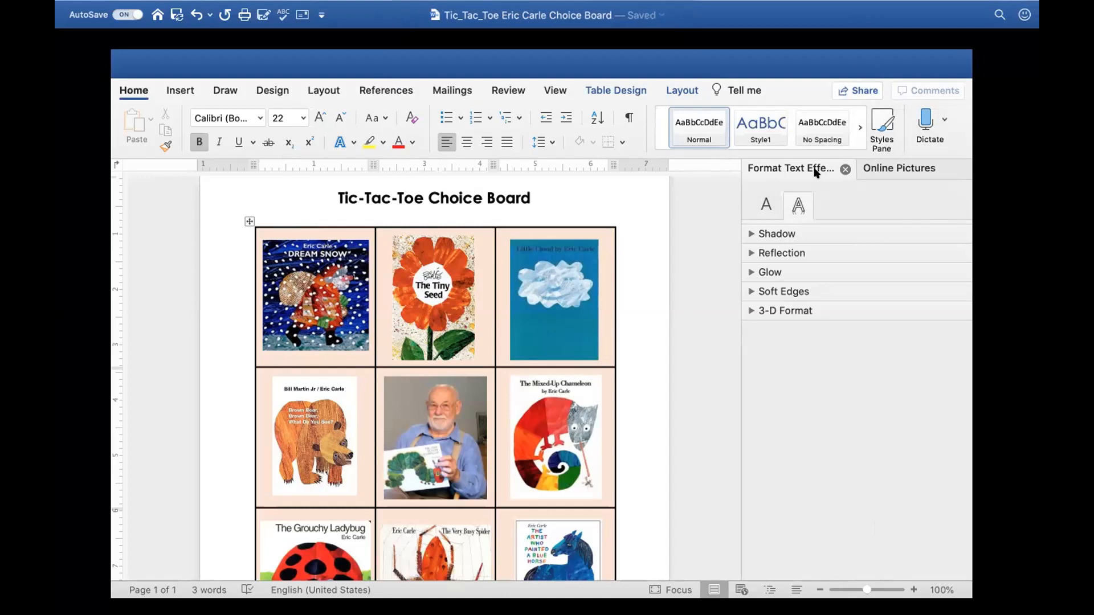
# Return to the Tic_Tac_Toe Eric Carle Choice Board from the recent documents and check who else has it open.
pyautogui.moveTo(722, 40)
pyautogui.moveTo(379, 6)
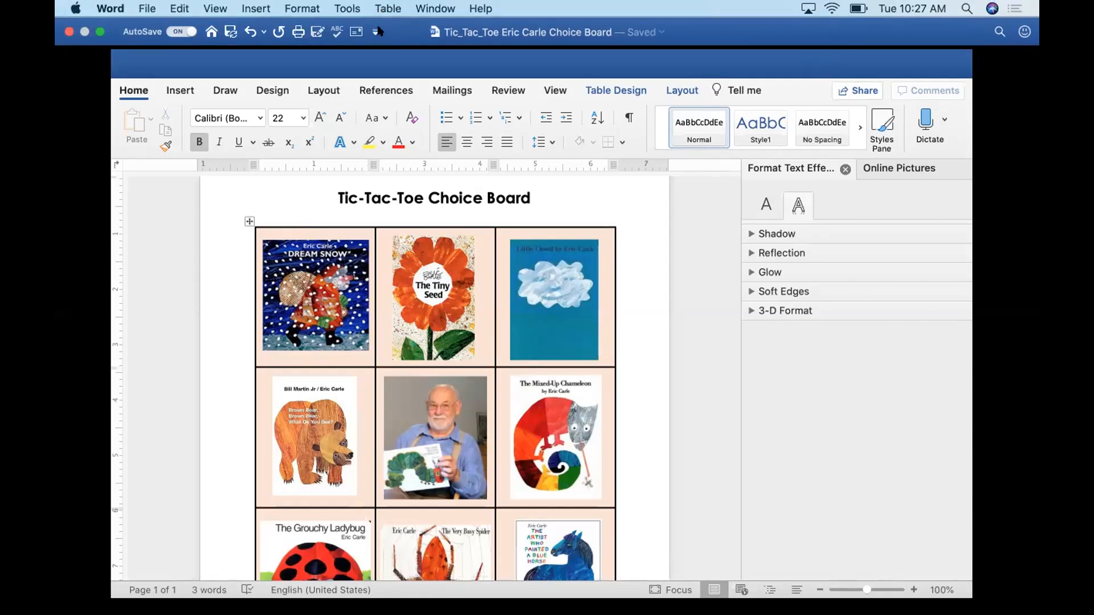
pyautogui.click(211, 31)
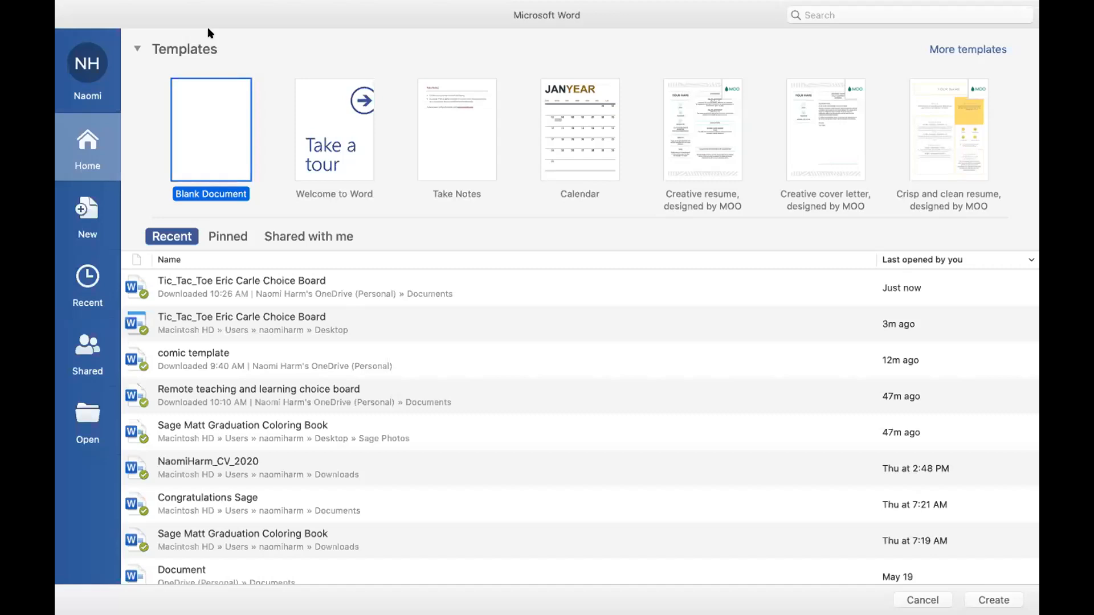
pyautogui.click(539, 9)
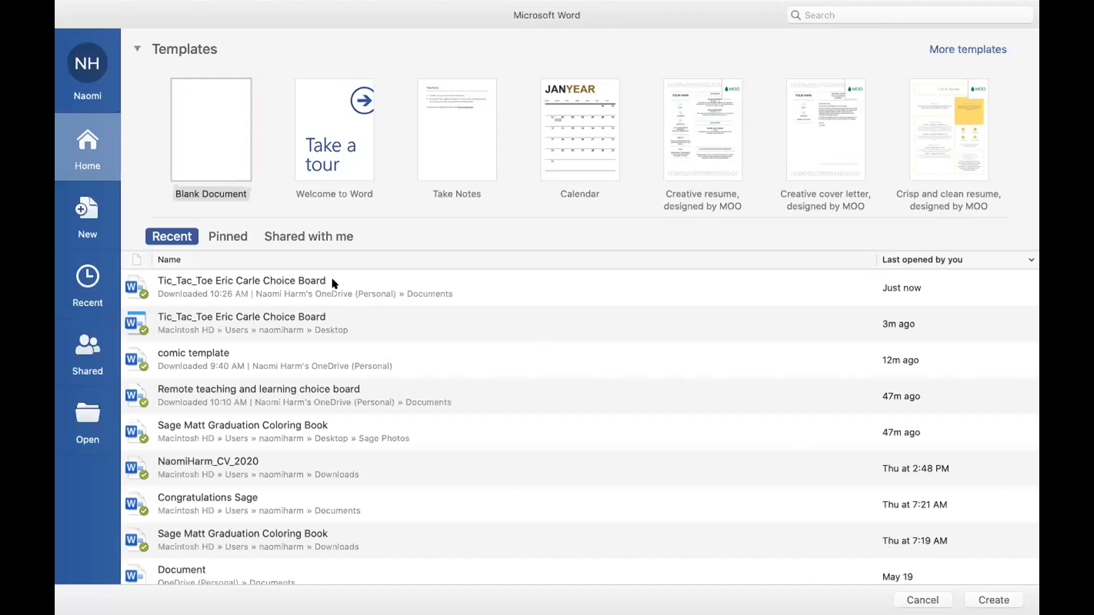
pyautogui.doubleClick(345, 320)
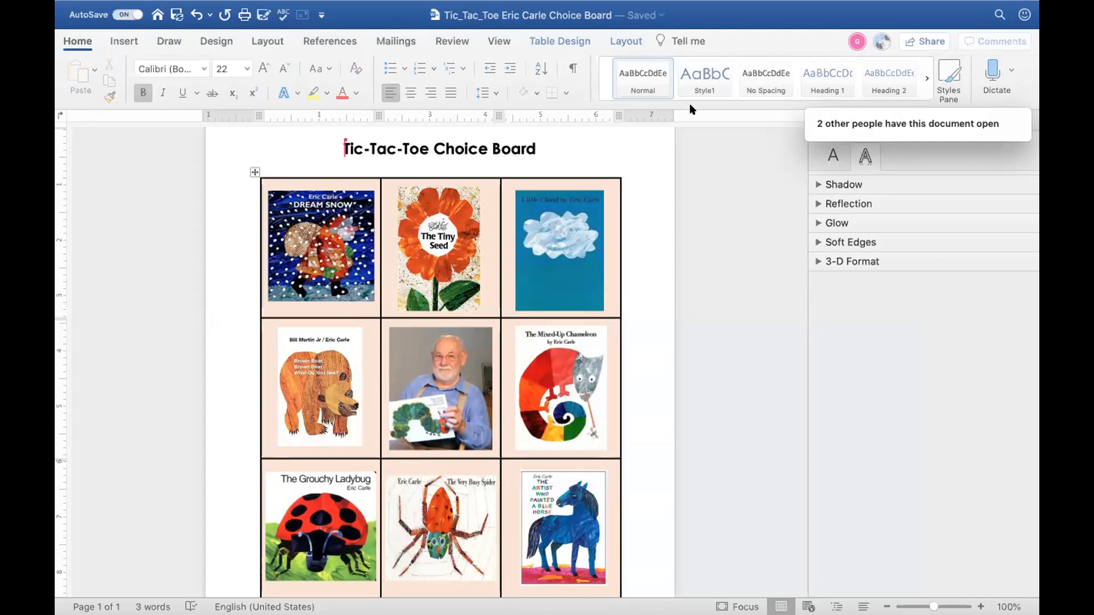
pyautogui.hotkey('ctrl', 'Left')
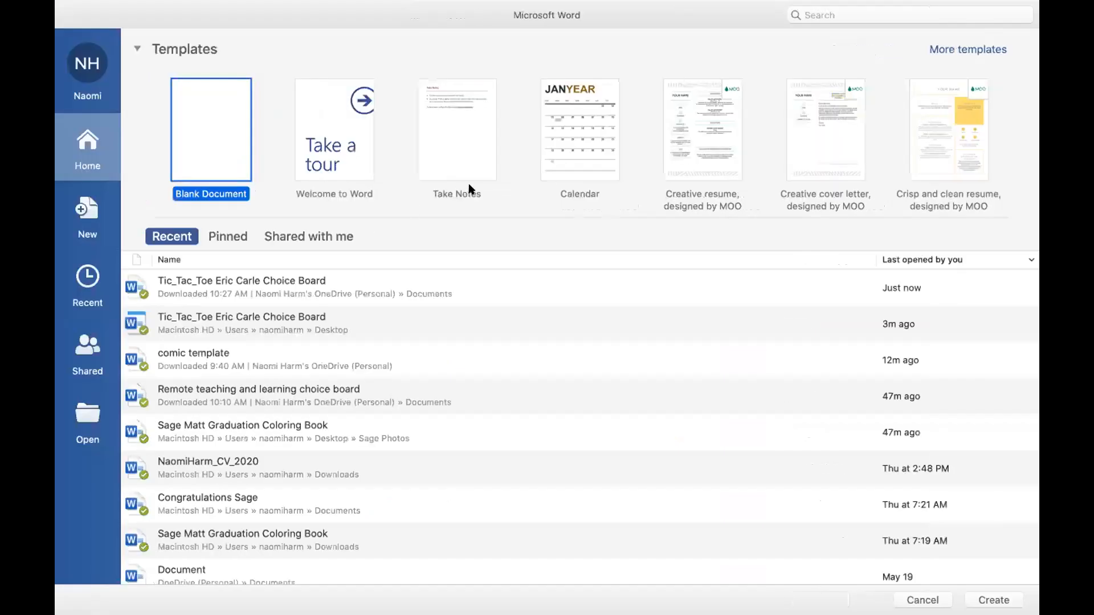
pyautogui.click(367, 323)
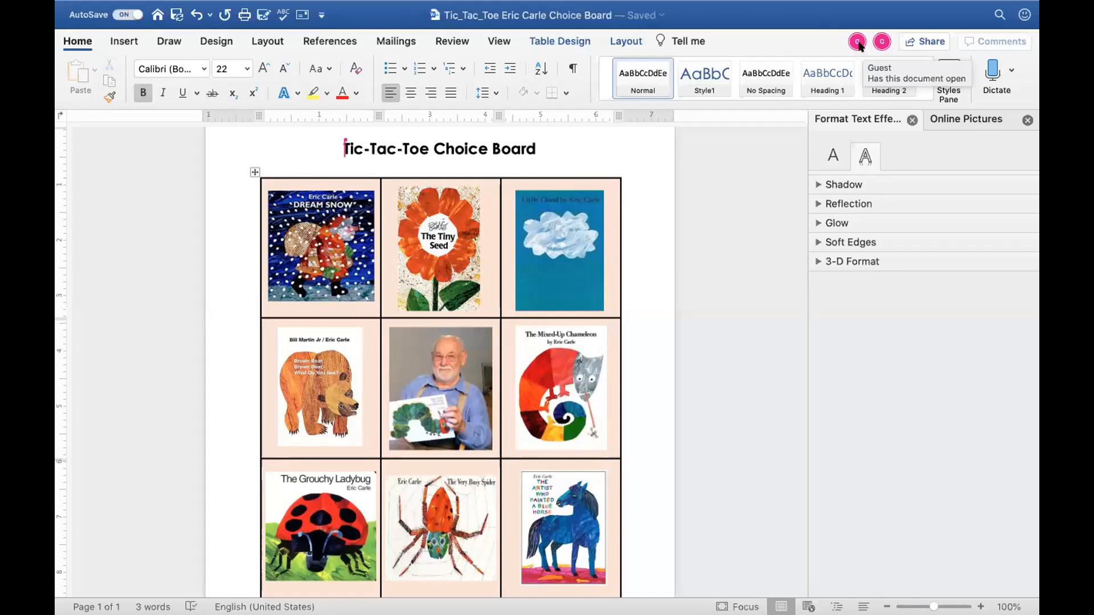
pyautogui.moveTo(336, 4)
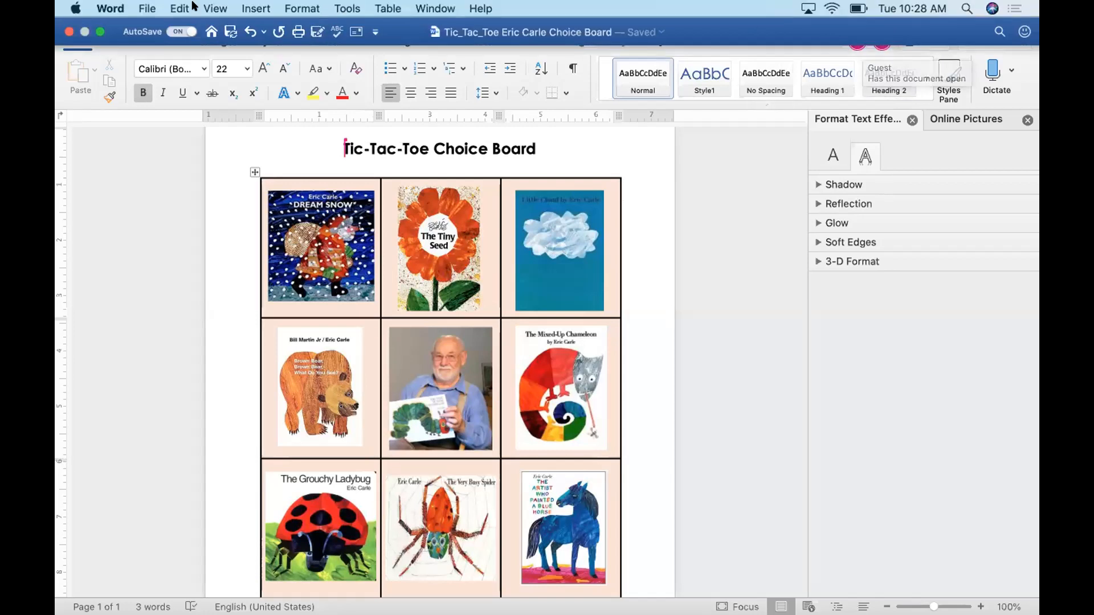
pyautogui.click(146, 8)
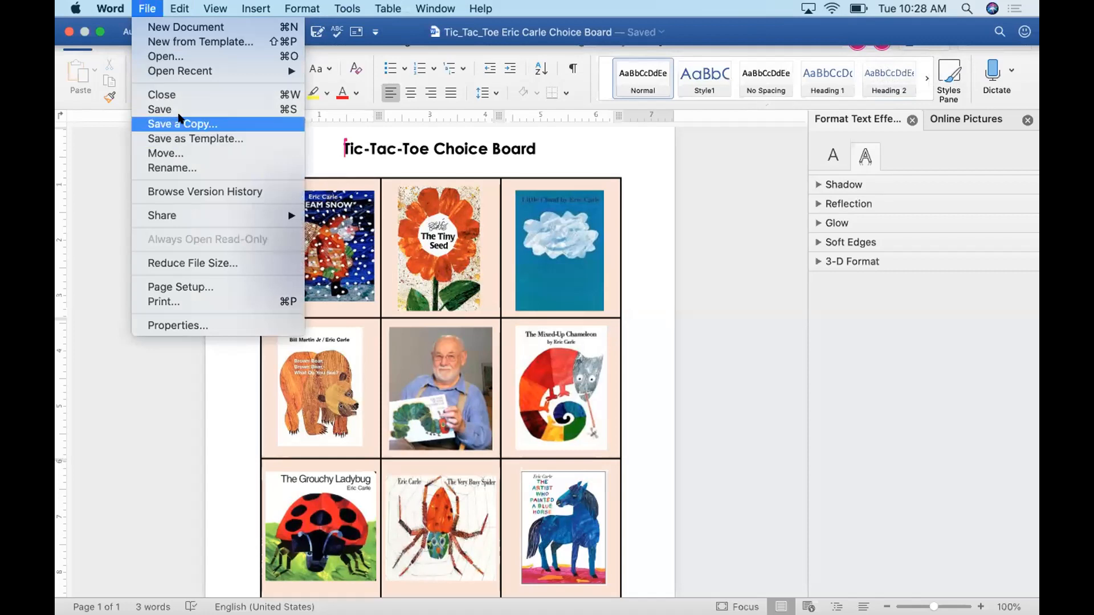
pyautogui.click(73, 430)
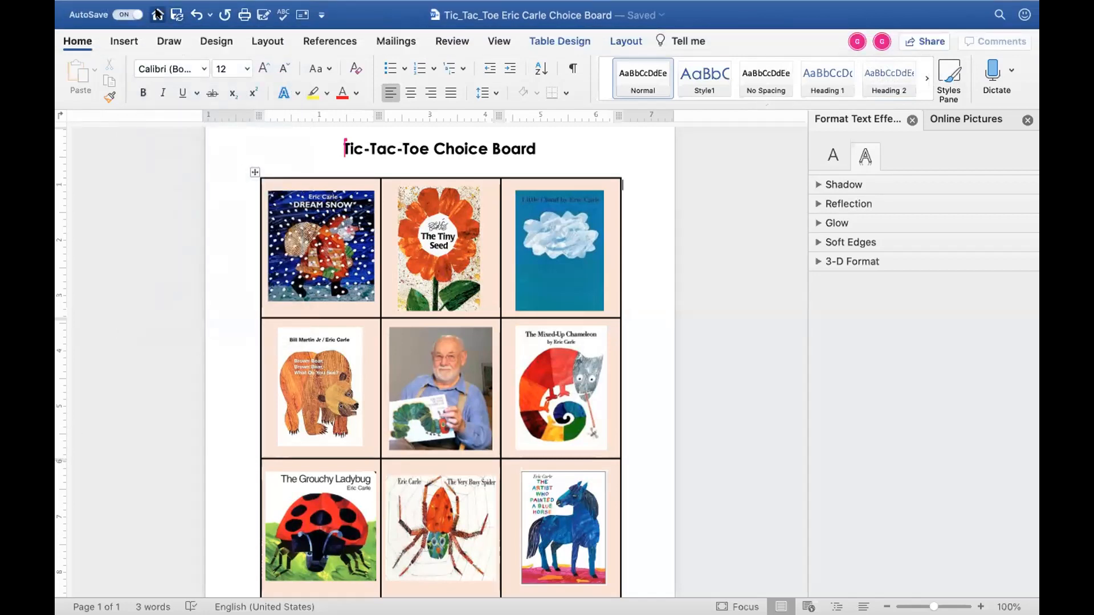
# Go to the document gallery and search the templates for "booklet template".
pyautogui.click(157, 14)
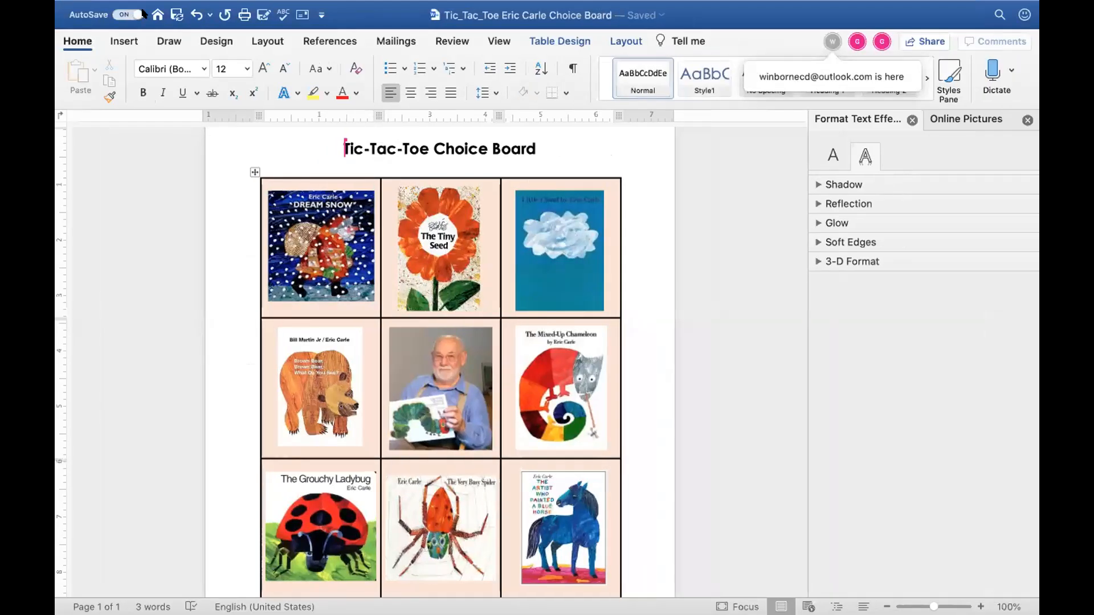
pyautogui.click(155, 15)
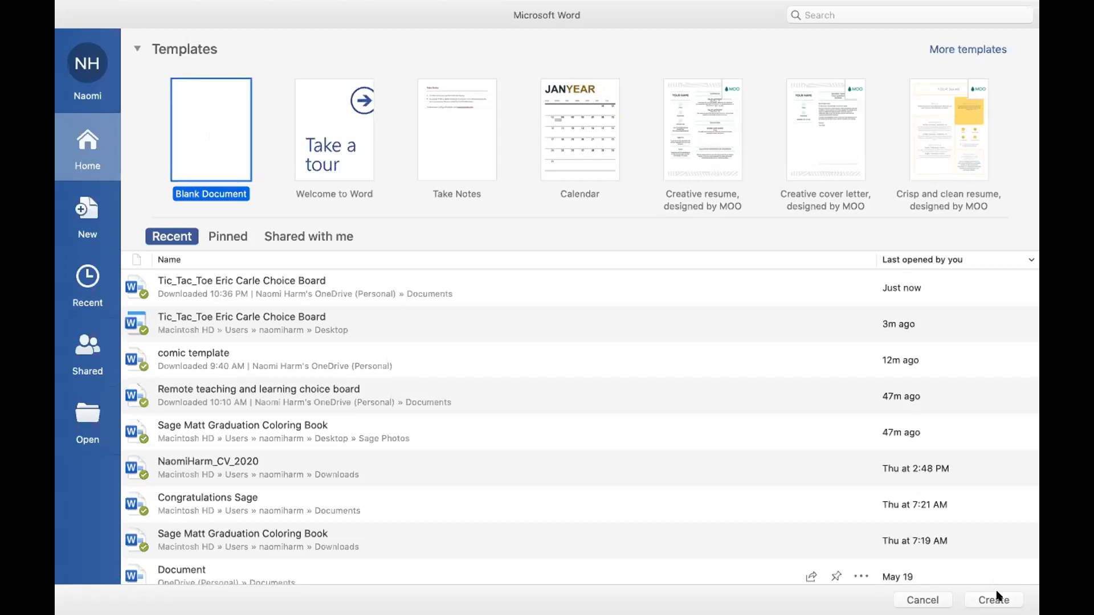
pyautogui.click(863, 11)
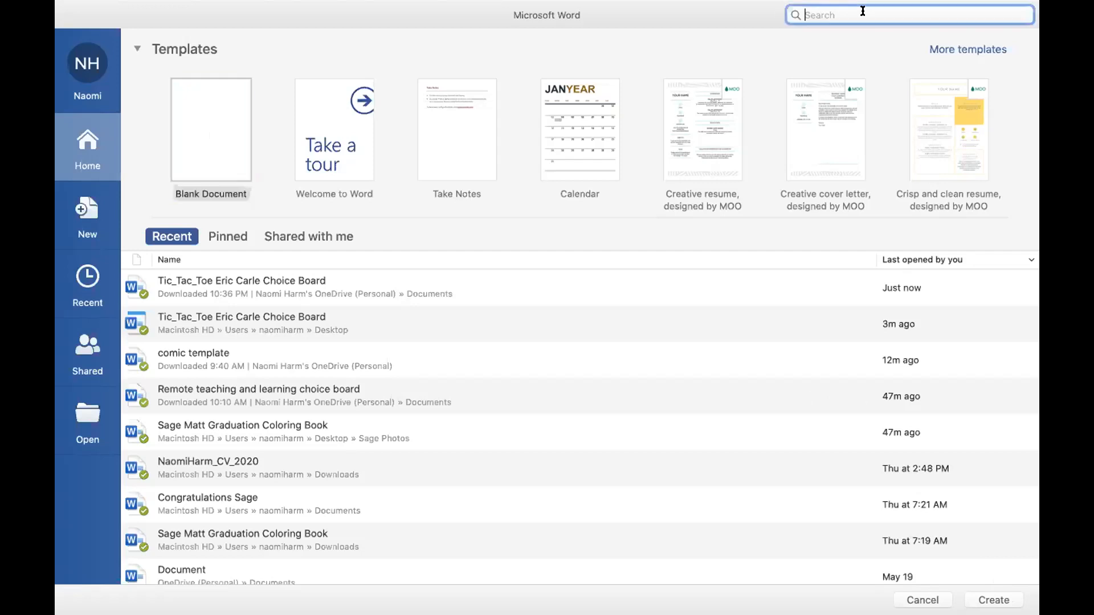
pyautogui.hotkey('ctrl', 'Right')
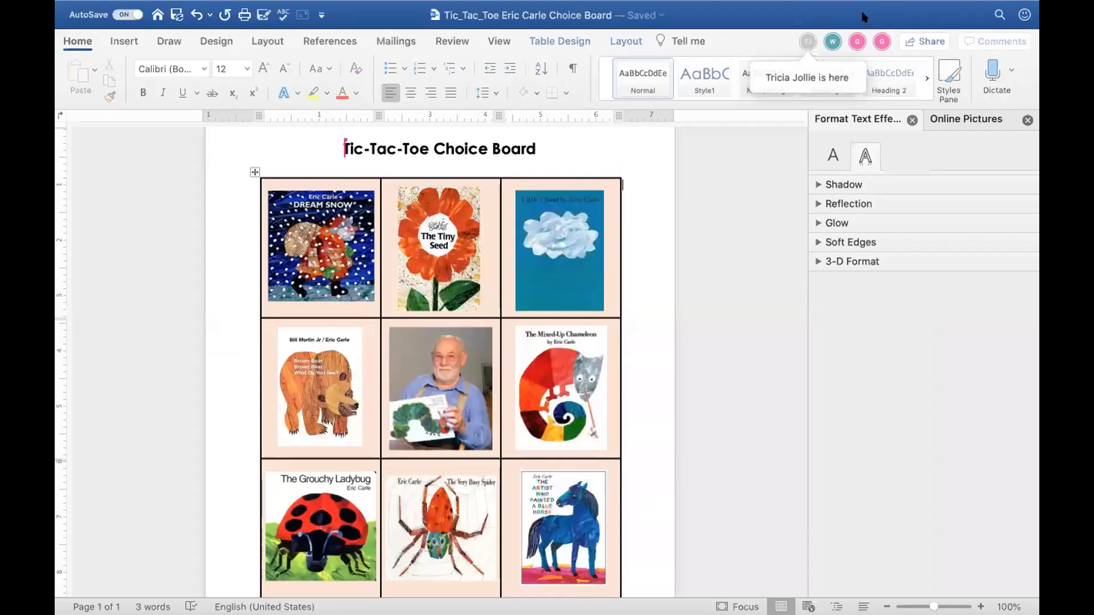
pyautogui.click(154, 16)
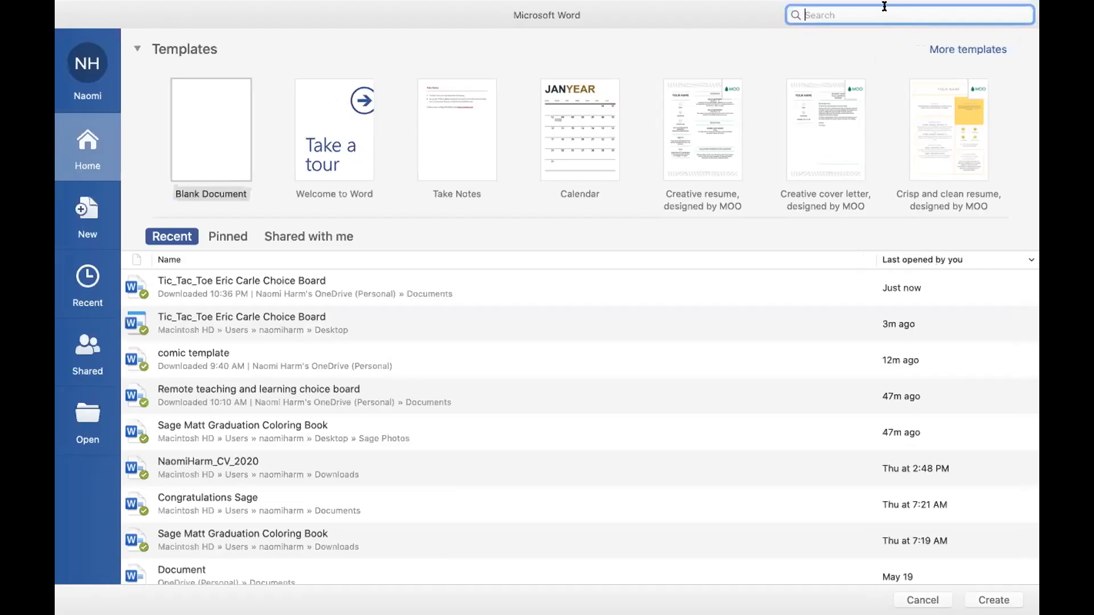
pyautogui.write('booklet')
pyautogui.press('Return')
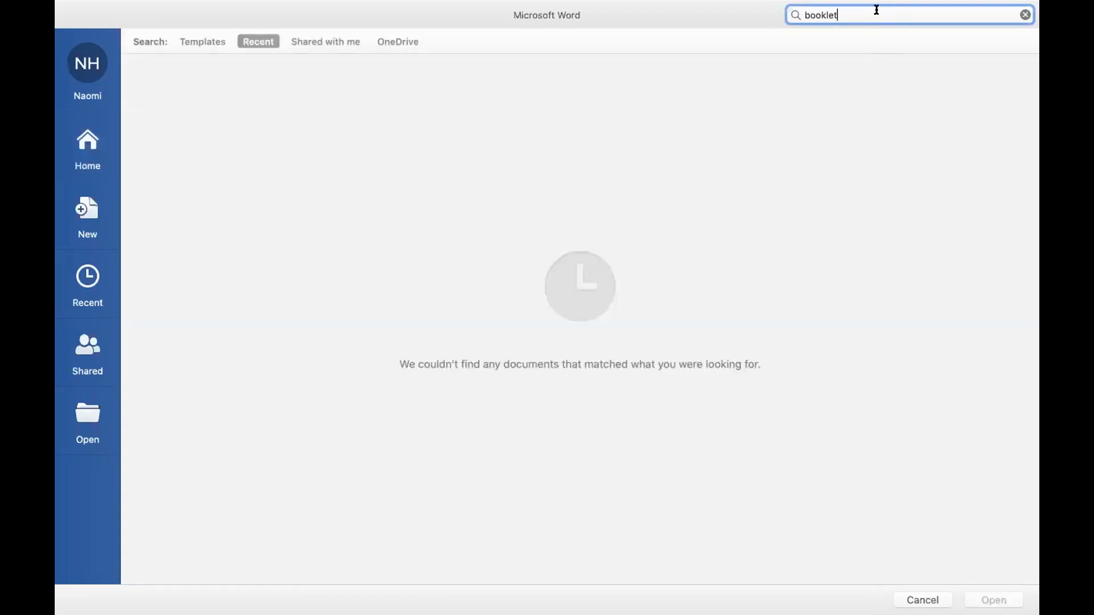
pyautogui.write('template')
pyautogui.press('Return')
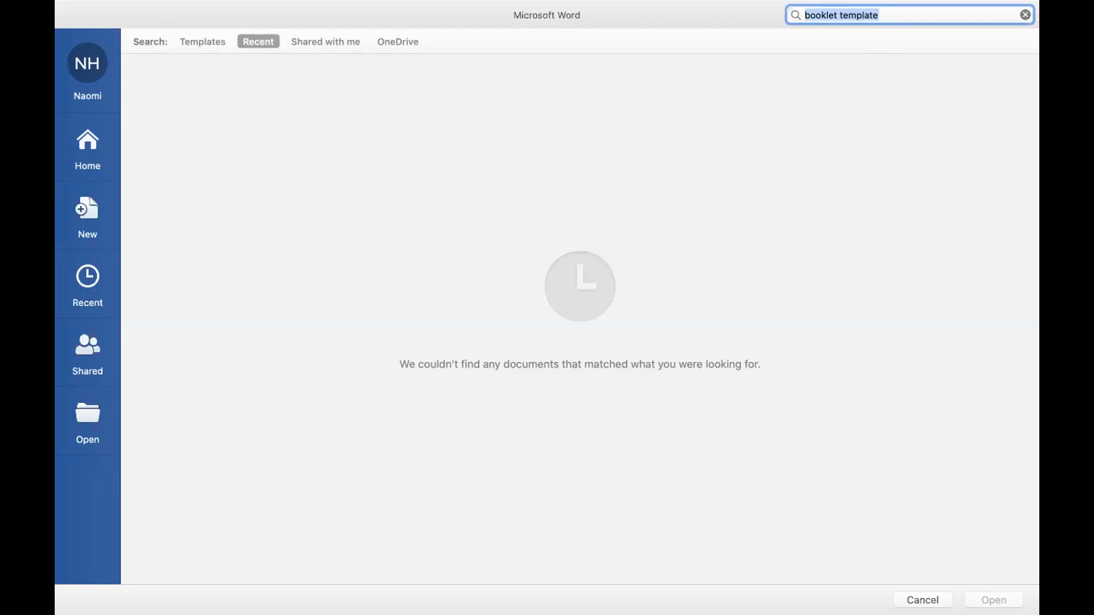
pyautogui.click(849, 15)
pyautogui.click(189, 43)
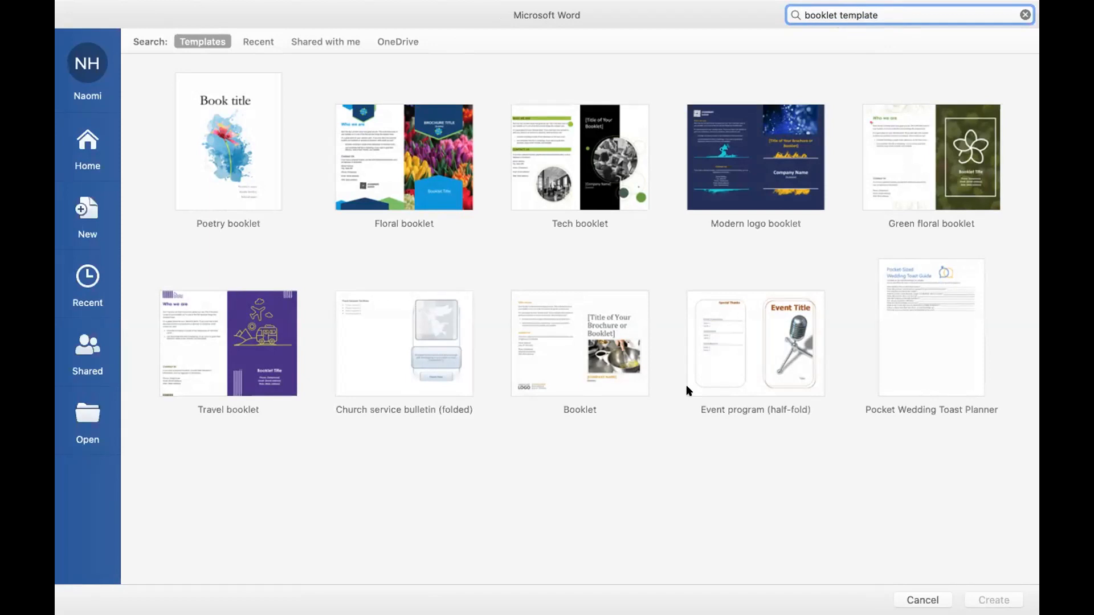
# Shorten the template search to "booklet" and bring its results back into view.
pyautogui.moveTo(880, 14); pyautogui.dragTo(836, 9)
pyautogui.press('BackSpace')
pyautogui.press('Return')
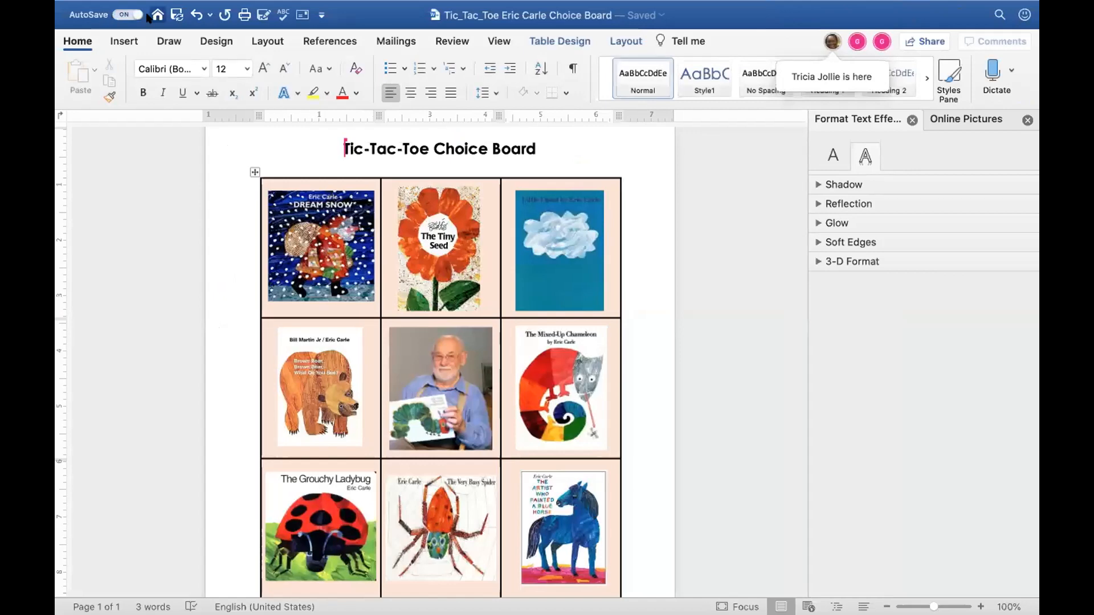
pyautogui.click(157, 15)
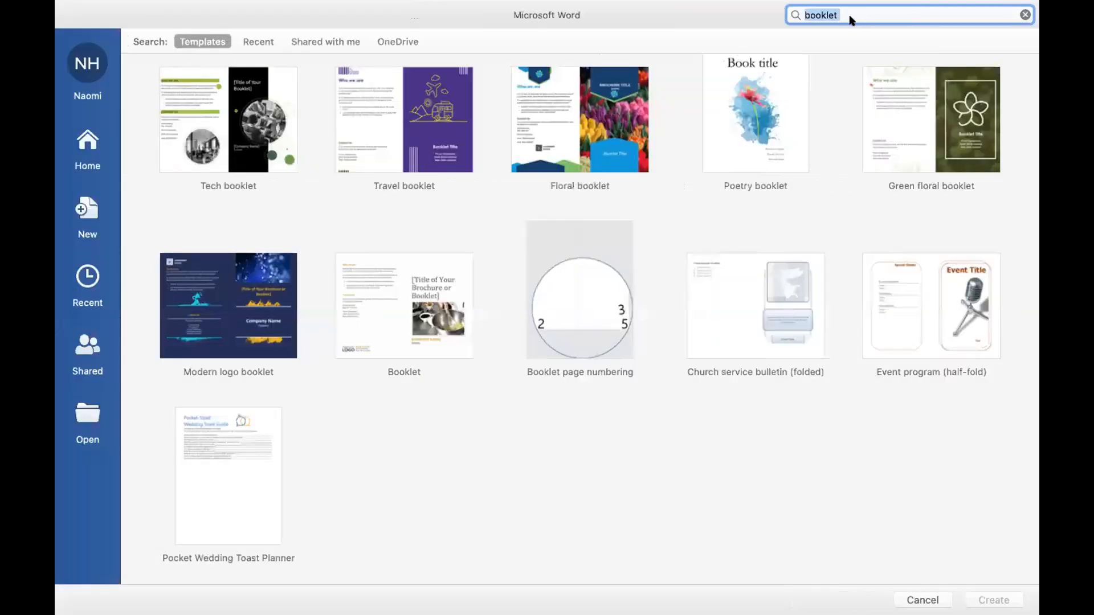
# Search the templates for "template" and examine the range of designs offered.
pyautogui.write('template')
pyautogui.press('Return')
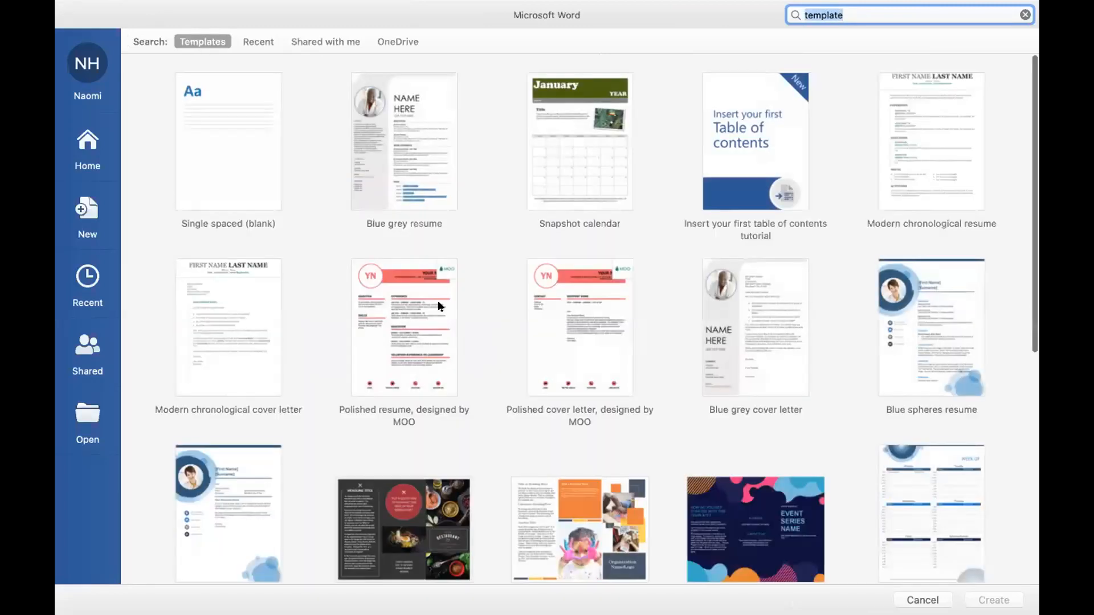
pyautogui.scroll(-5, 438, 306)
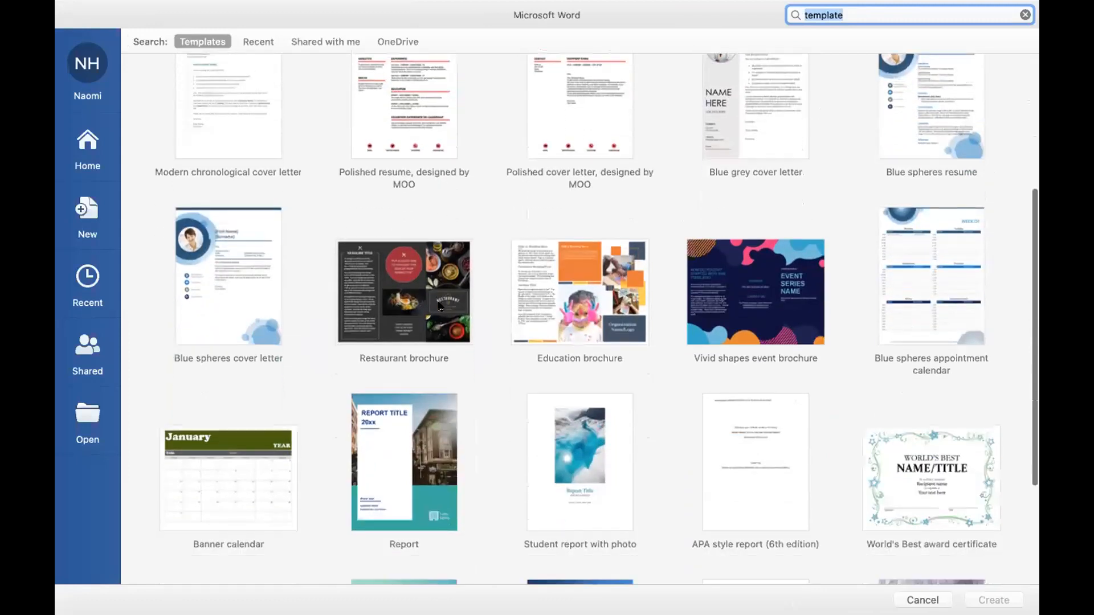
pyautogui.scroll(-3, 438, 306)
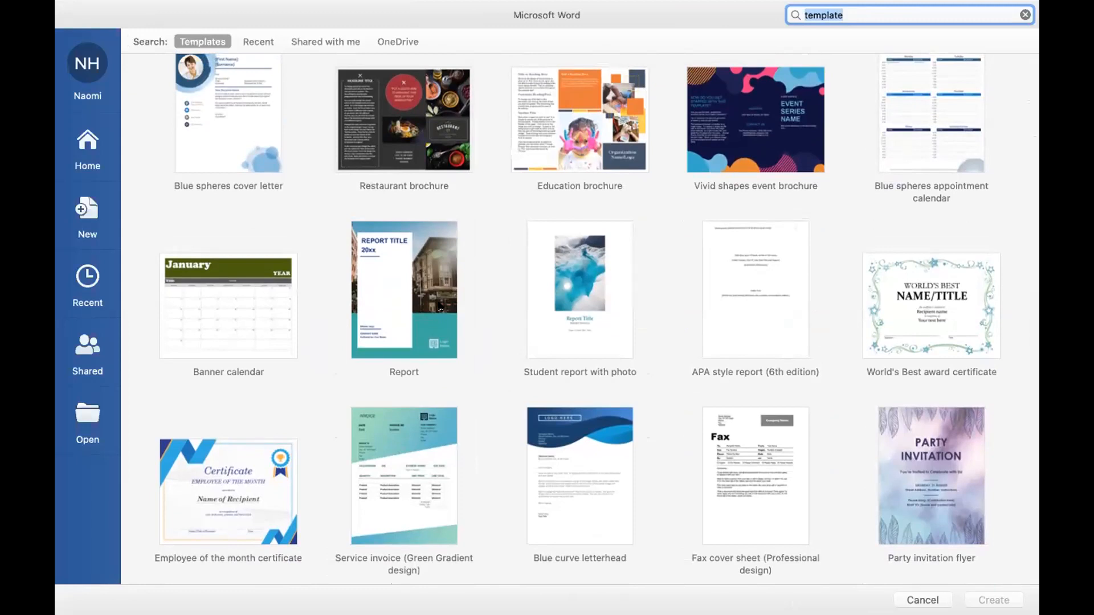
pyautogui.scroll(8, 440, 310)
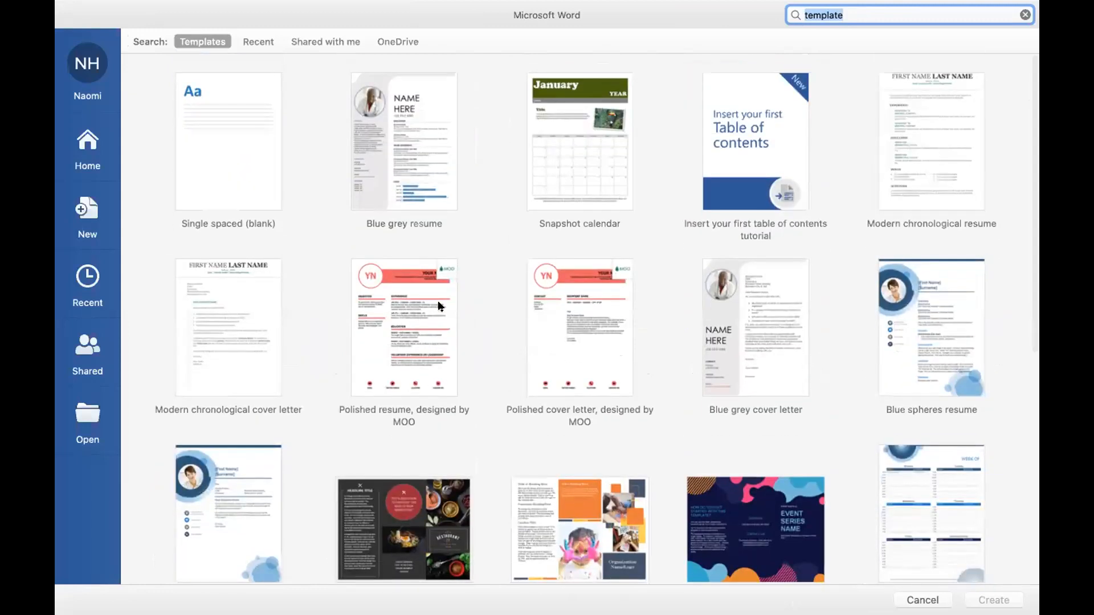
# Create a new blank document and expand it to full screen.
pyautogui.click(84, 214)
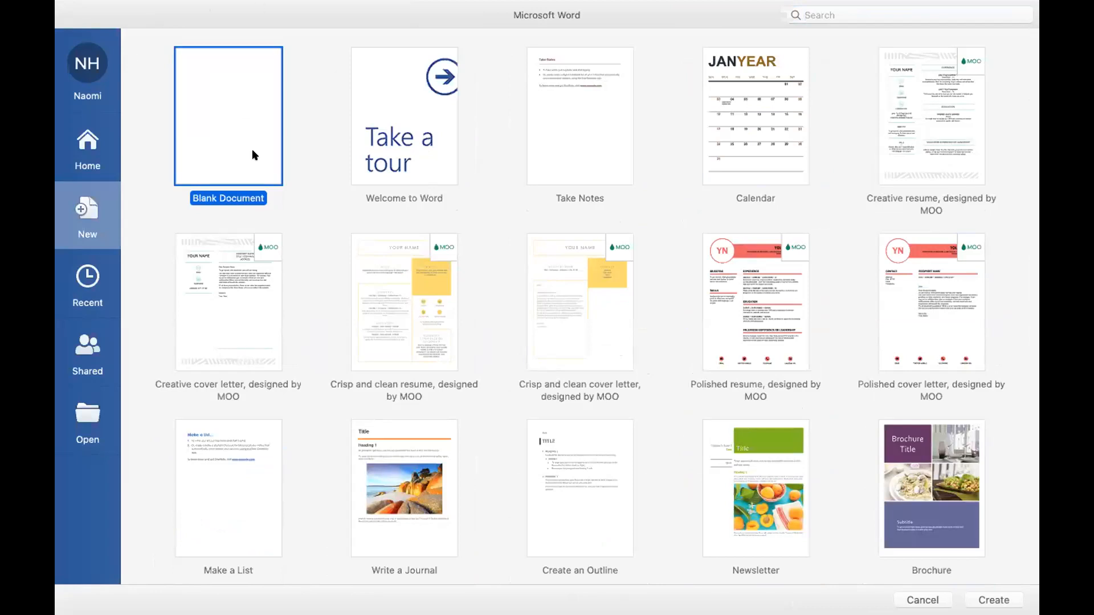
pyautogui.click(997, 599)
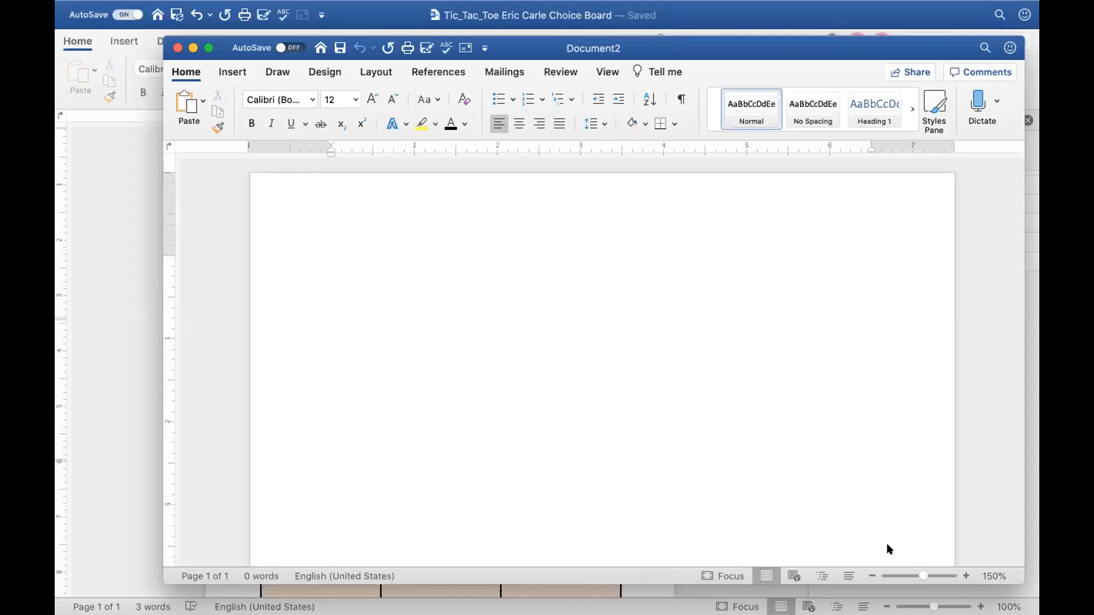
pyautogui.click(208, 49)
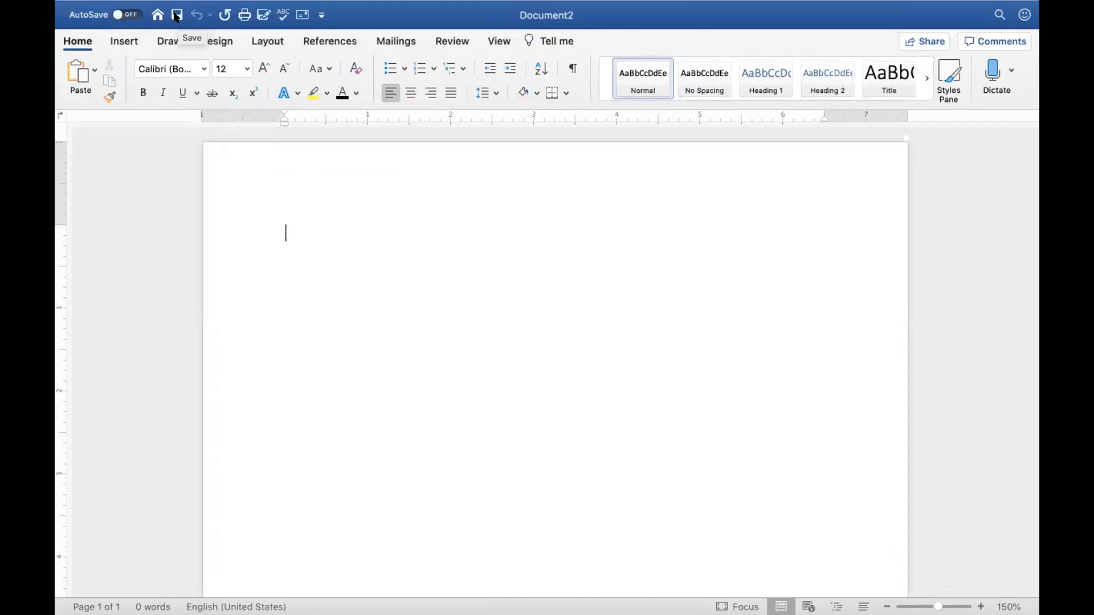
# Save the blank document to OneDrive - Personal as "Example of a choice board" in Word Document (.docx) format.
pyautogui.click(177, 17)
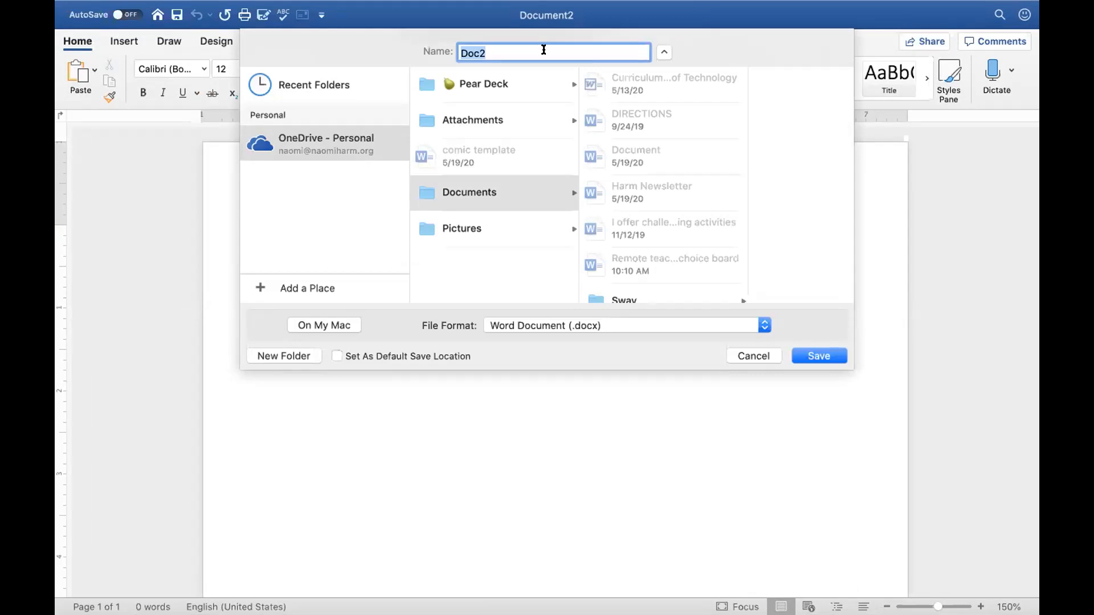
pyautogui.write('Example of a ch')
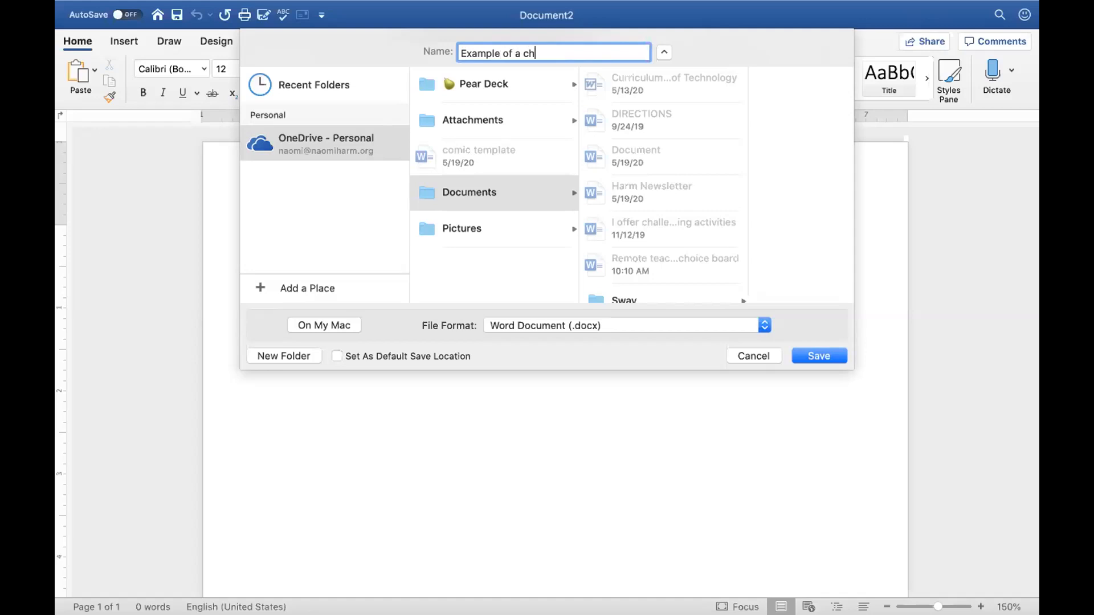
pyautogui.write('oice baord')
pyautogui.click(575, 49)
pyautogui.press('BackSpace')
pyautogui.press('BackSpace')
pyautogui.write('oa')
pyautogui.click(335, 145)
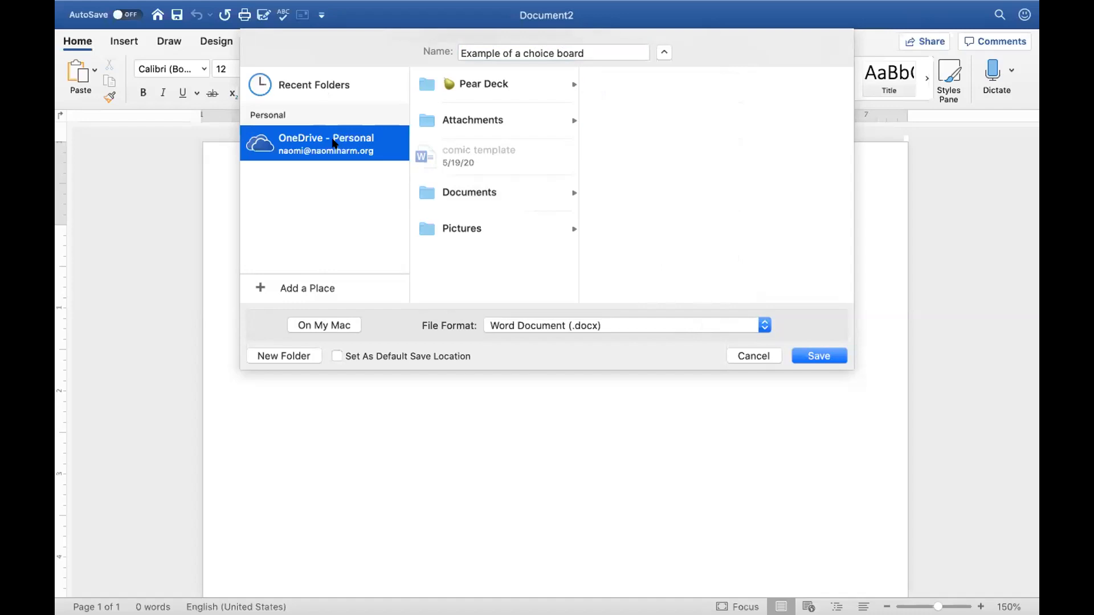
pyautogui.click(826, 353)
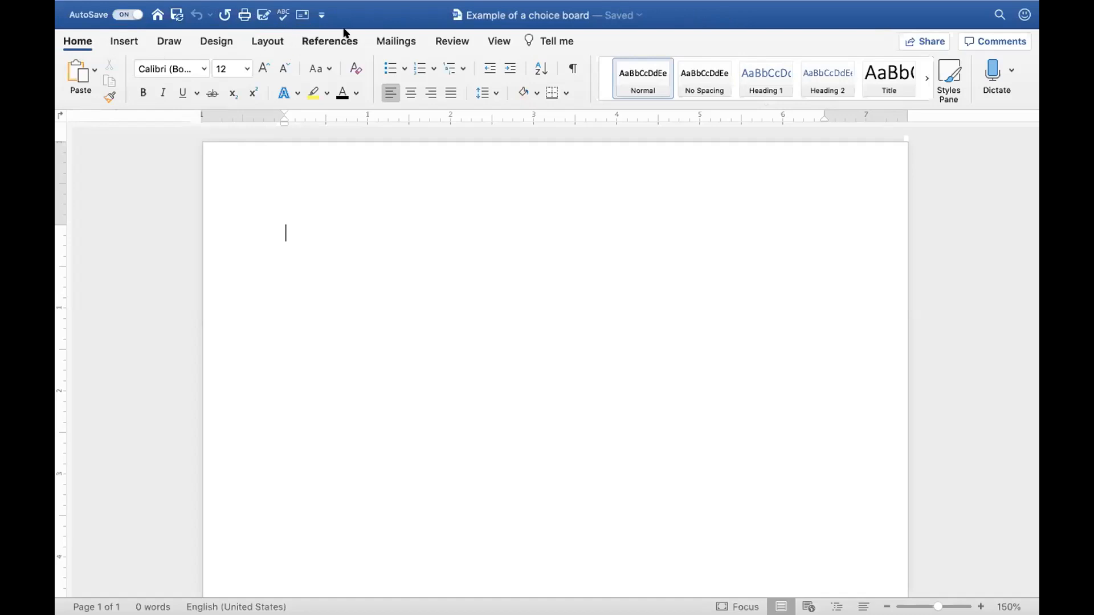
pyautogui.click(125, 42)
pyautogui.click(174, 41)
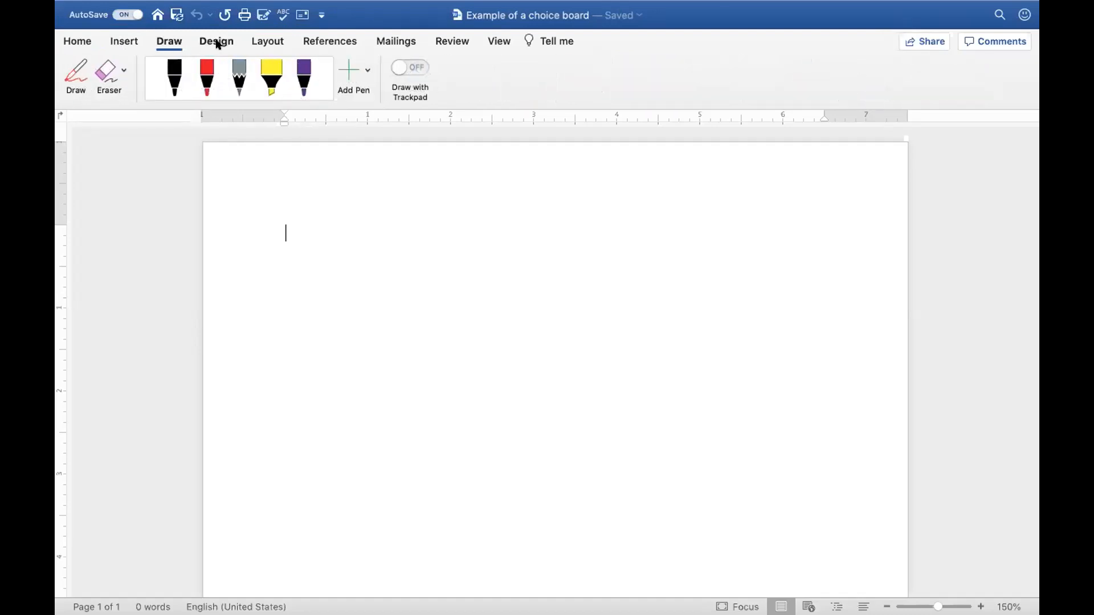
pyautogui.click(218, 42)
pyautogui.click(262, 42)
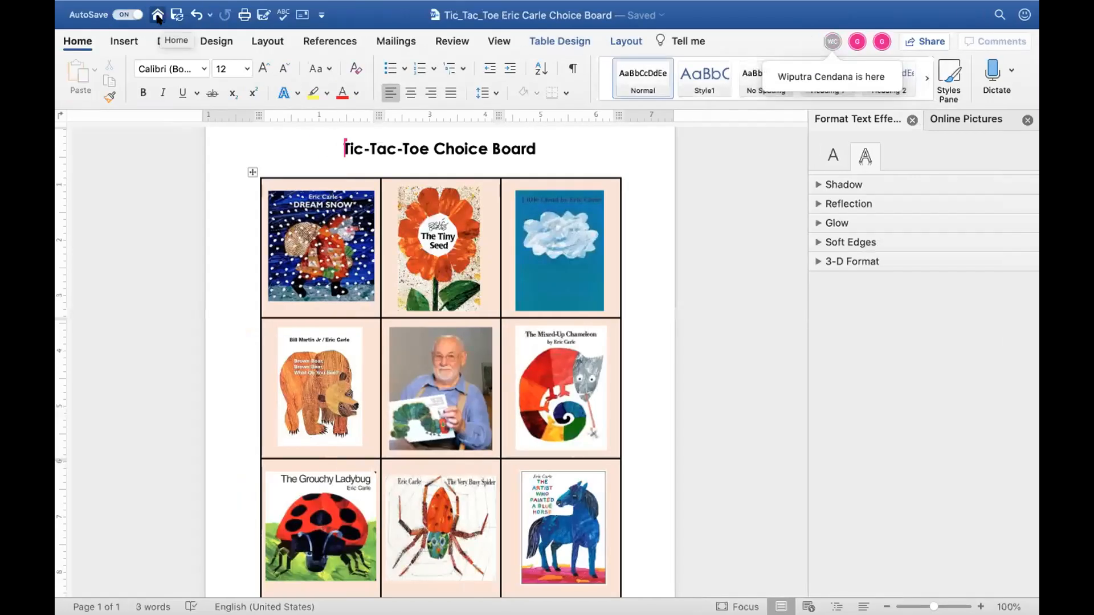
# Take the Tic_Tac_Toe Eric Carle Choice Board out of full screen and return to the Example of a choice board document.
pyautogui.moveTo(161, 2)
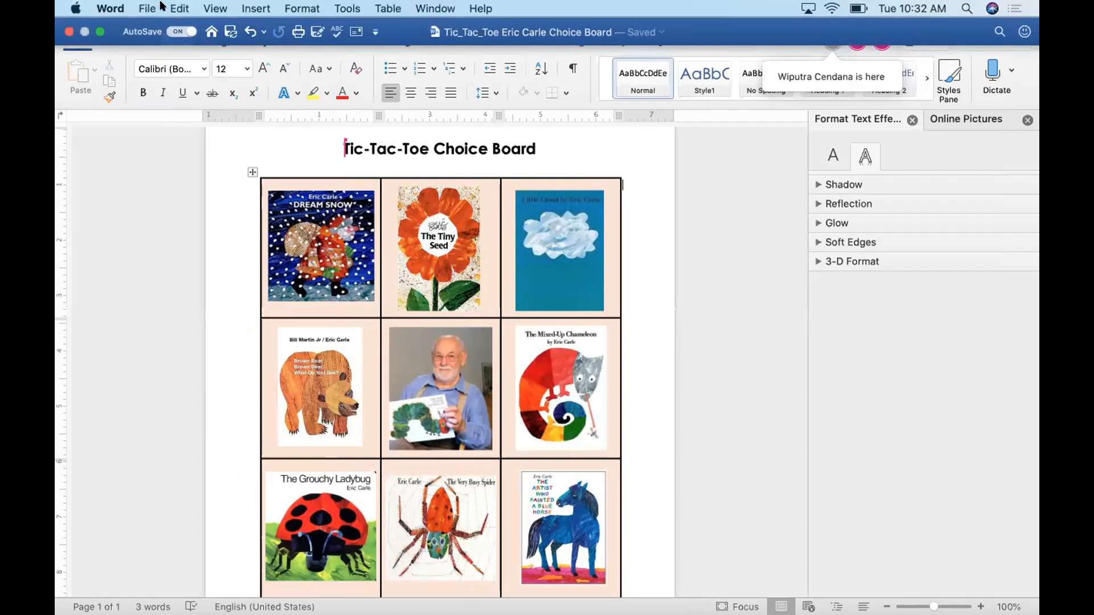
pyautogui.click(100, 32)
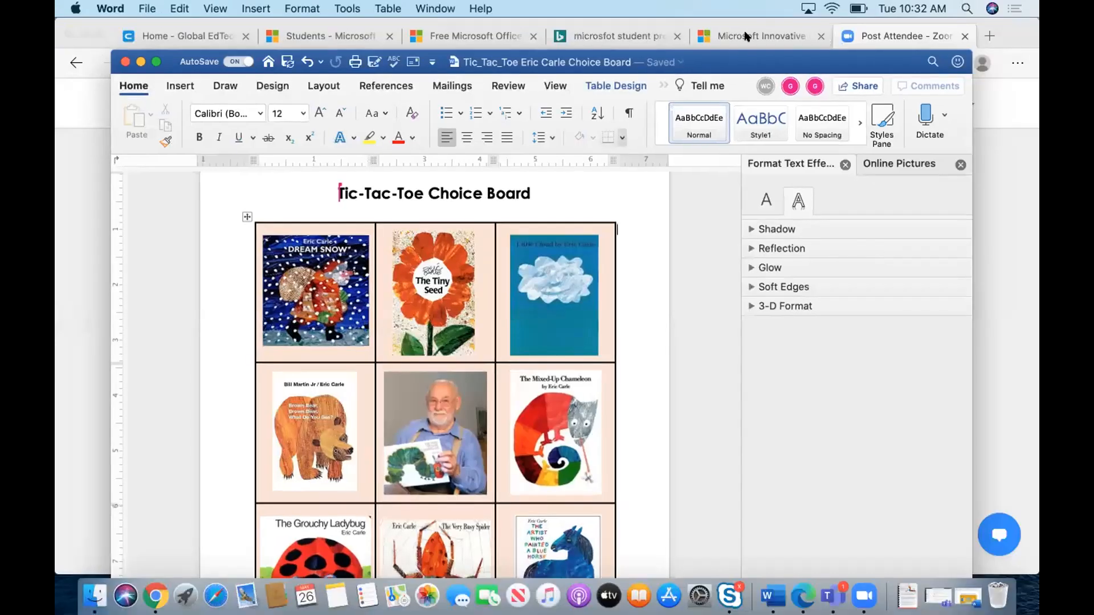
pyautogui.moveTo(740, 60); pyautogui.dragTo(728, 29)
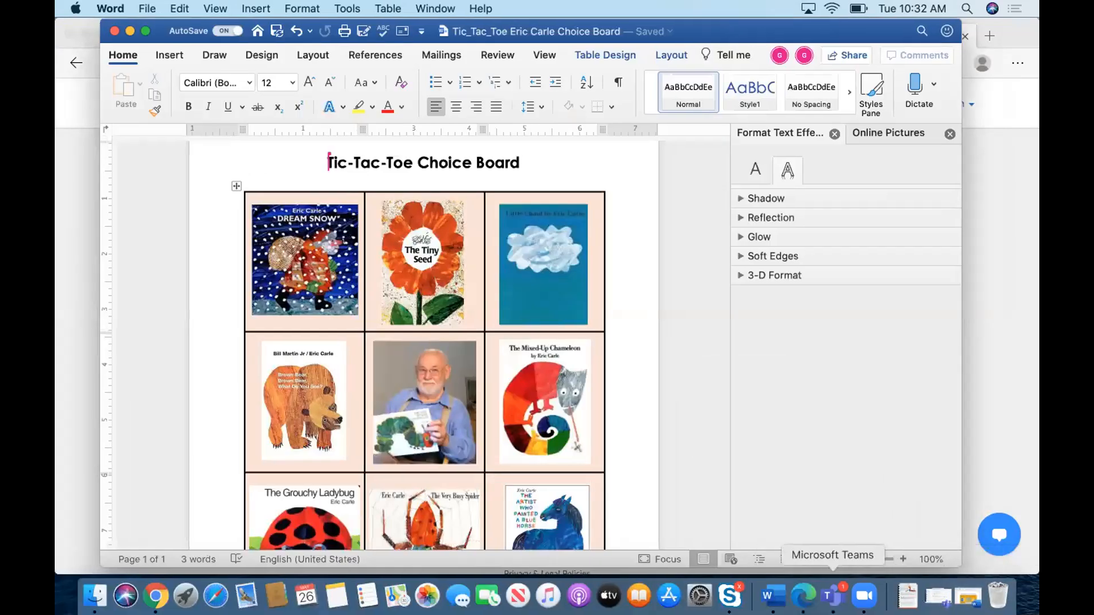
pyautogui.click(769, 596)
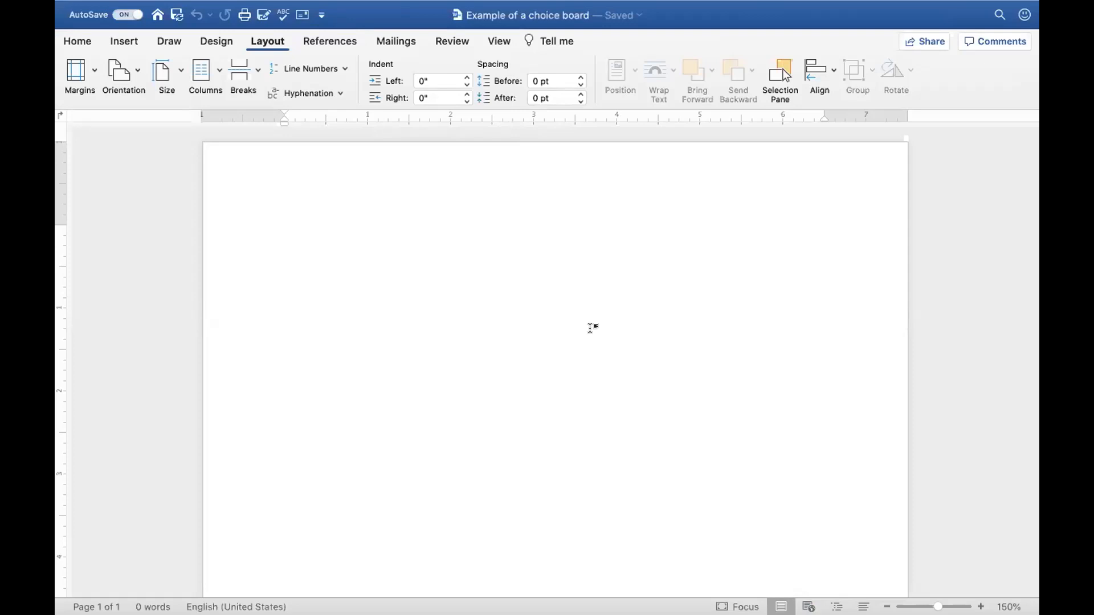
# Enter the heading "Tic- Tac-Toe Choice Board" on the first line of the blank document.
pyautogui.write('Choice ')
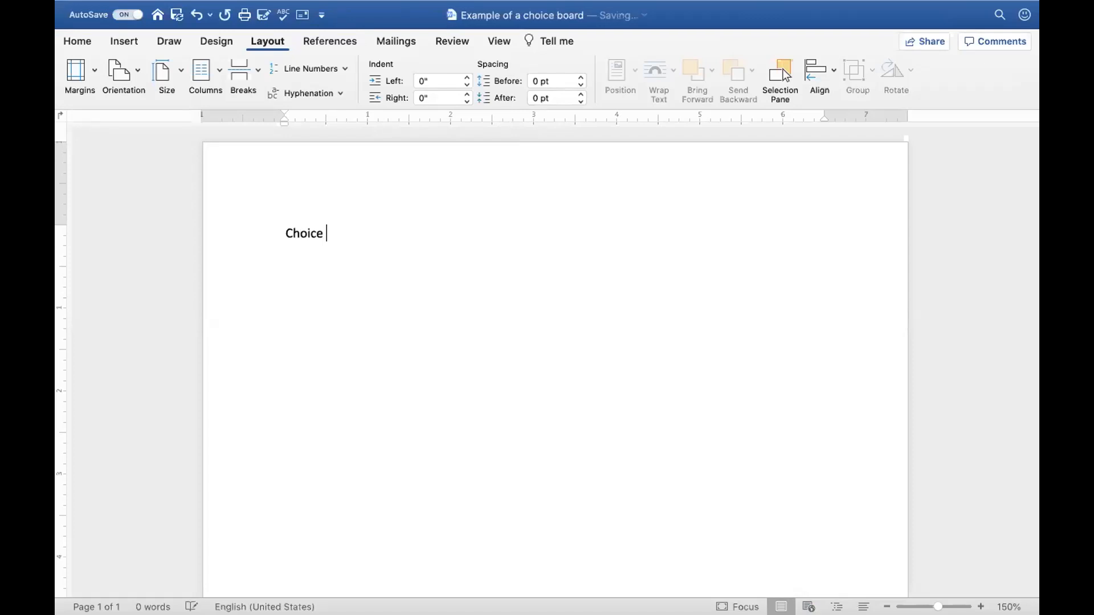
pyautogui.write('Board')
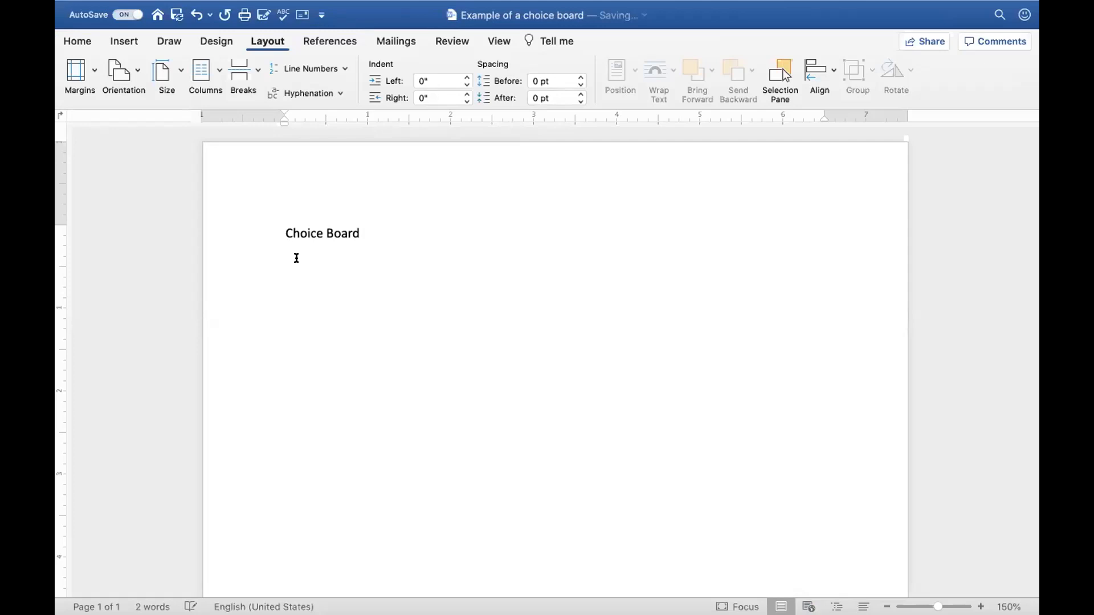
pyautogui.click(284, 233)
pyautogui.write('Ti')
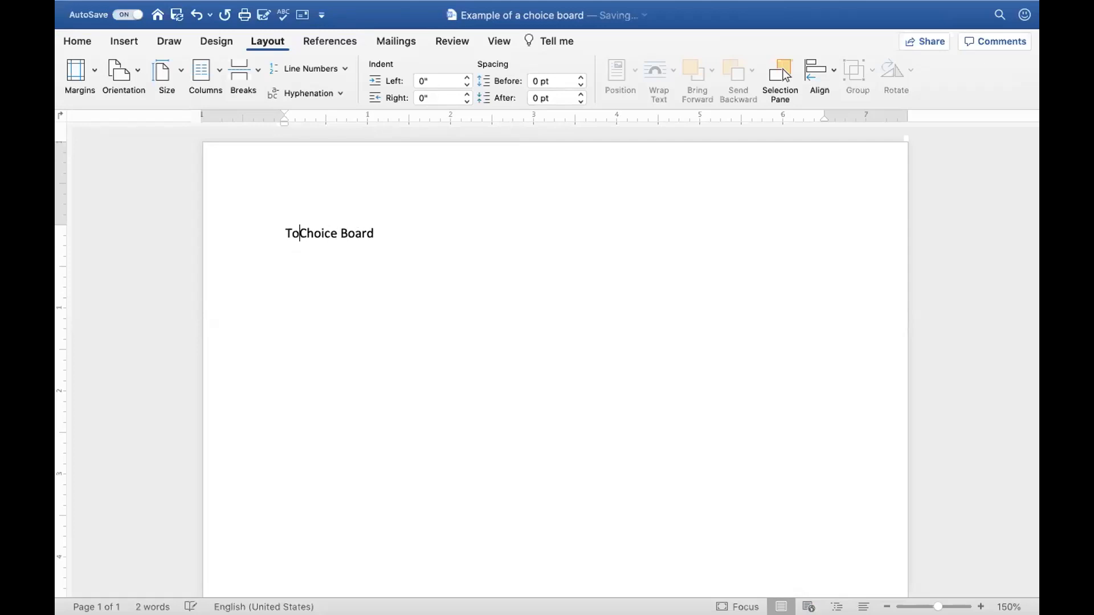
pyautogui.write('c')
pyautogui.write('- Tac')
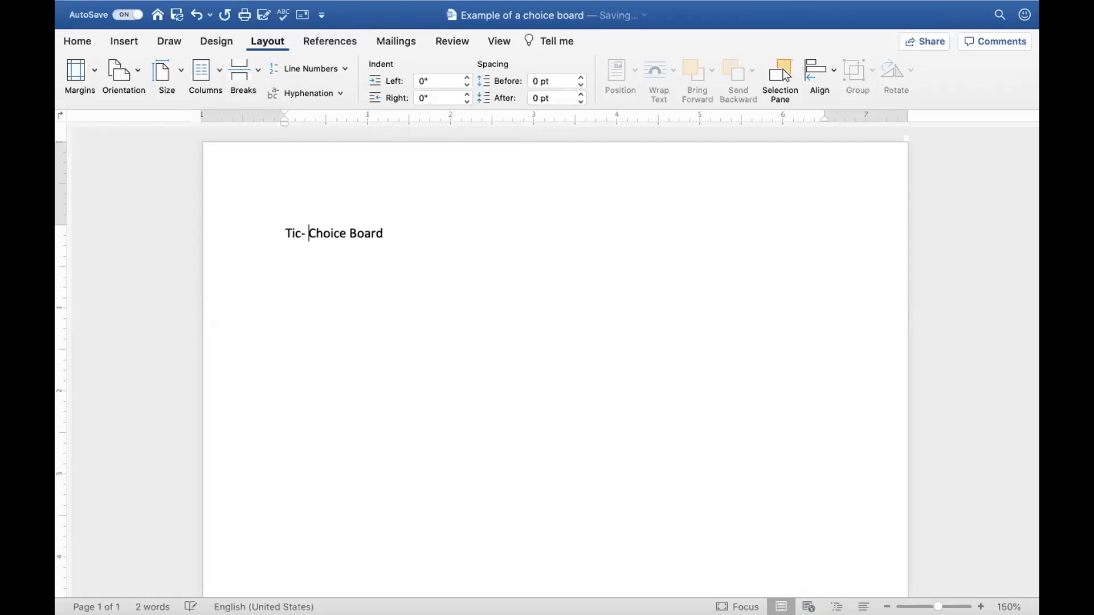
pyautogui.write('--Toe')
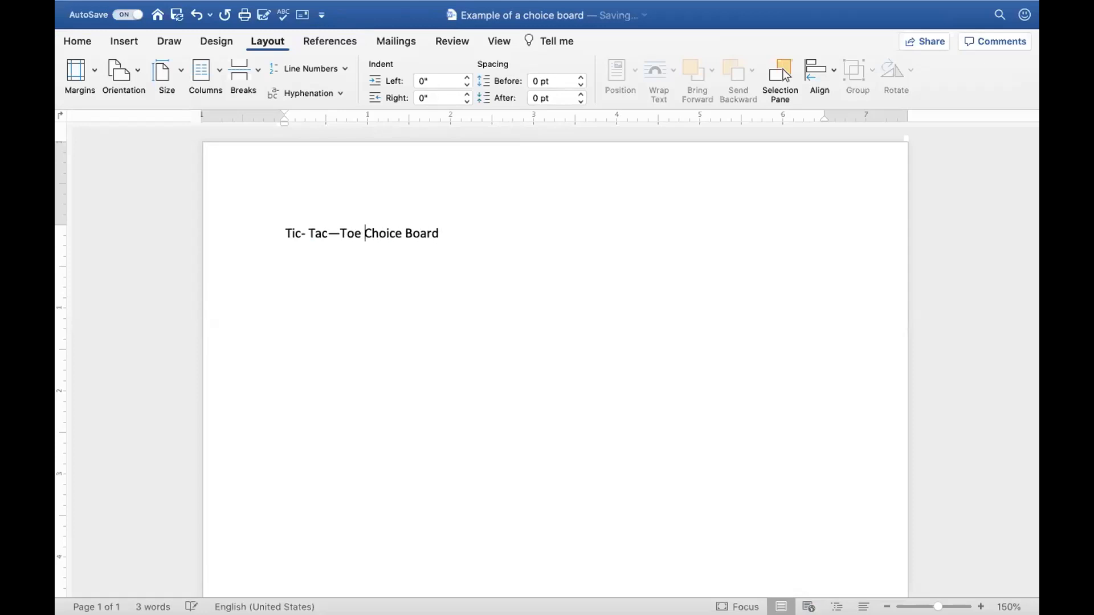
pyautogui.moveTo(330, 233); pyautogui.dragTo(340, 233)
pyautogui.press('BackSpace')
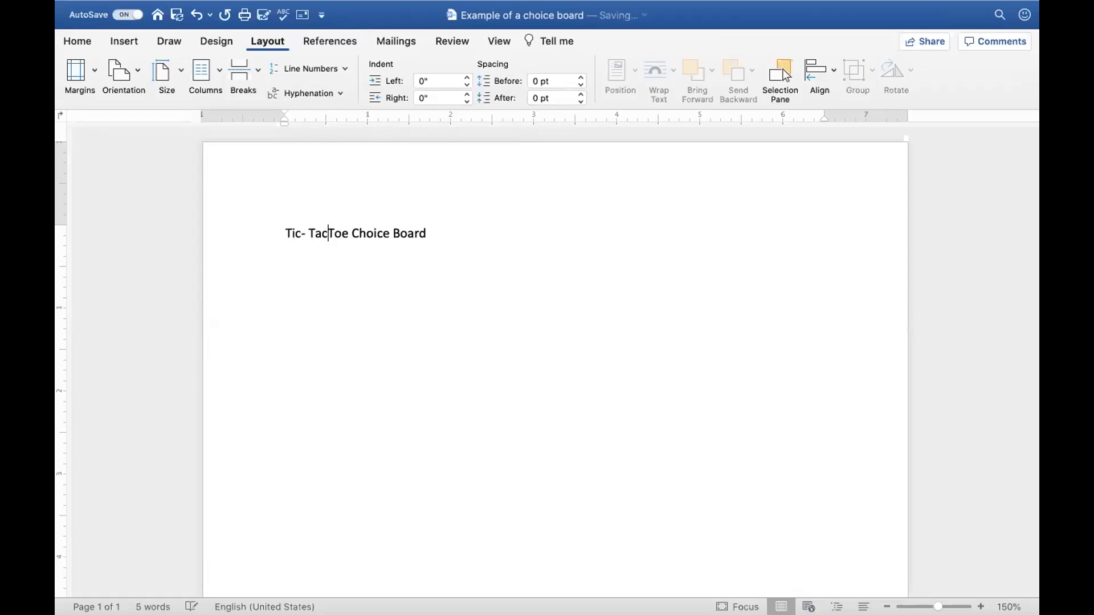
pyautogui.press('BackSpace')
pyautogui.press('BackSpace')
pyautogui.write('-')
# Add the word "Science" at the start of the heading so it reads "Science Tic- Tac-Toe Choice Board".
pyautogui.click(282, 231)
pyautogui.write('Sceience')
pyautogui.click(332, 233)
pyautogui.press('BackSpace')
pyautogui.press('BackSpace')
pyautogui.press('BackSpace')
pyautogui.press('BackSpace')
pyautogui.press('BackSpace')
pyautogui.press('BackSpace')
pyautogui.press('BackSpace')
pyautogui.write('cience')
pyautogui.click(504, 229)
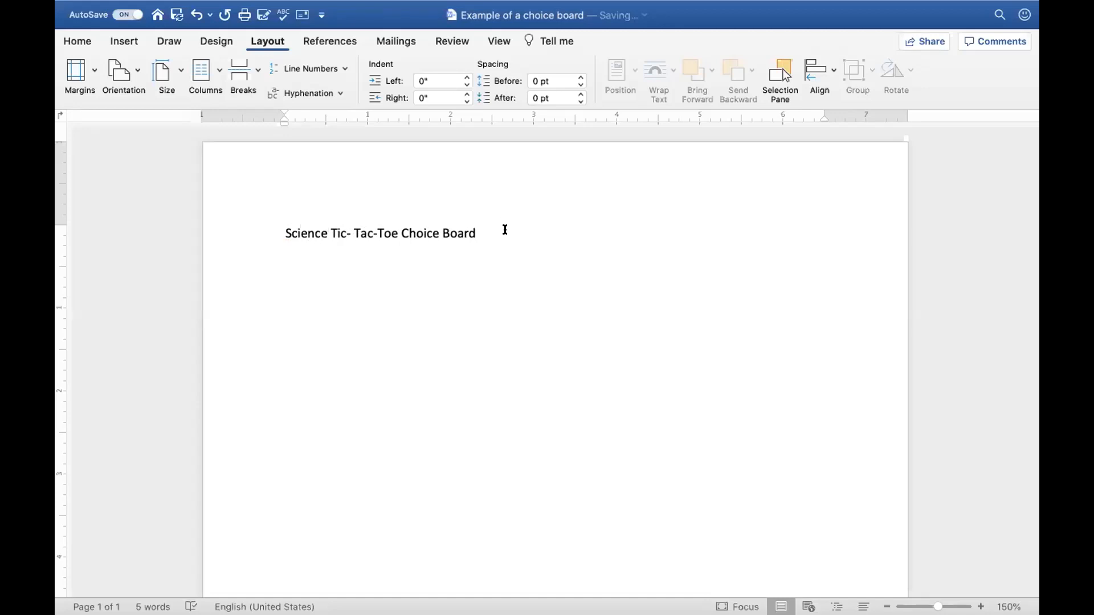
# Format the whole heading in Century Gothic at size 22.
pyautogui.moveTo(505, 229); pyautogui.dragTo(308, 207)
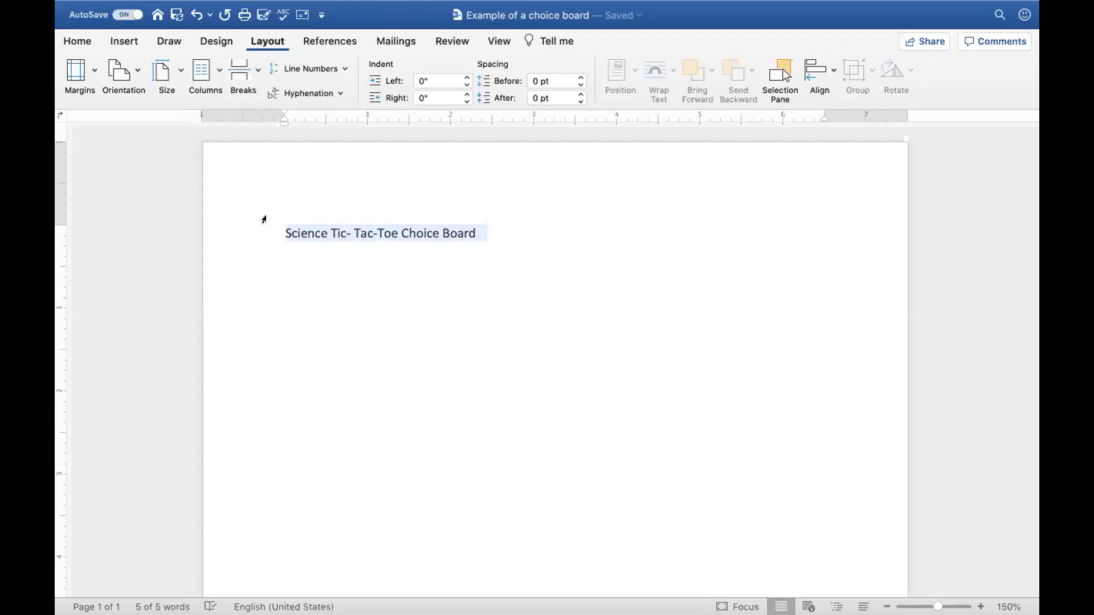
pyautogui.click(80, 42)
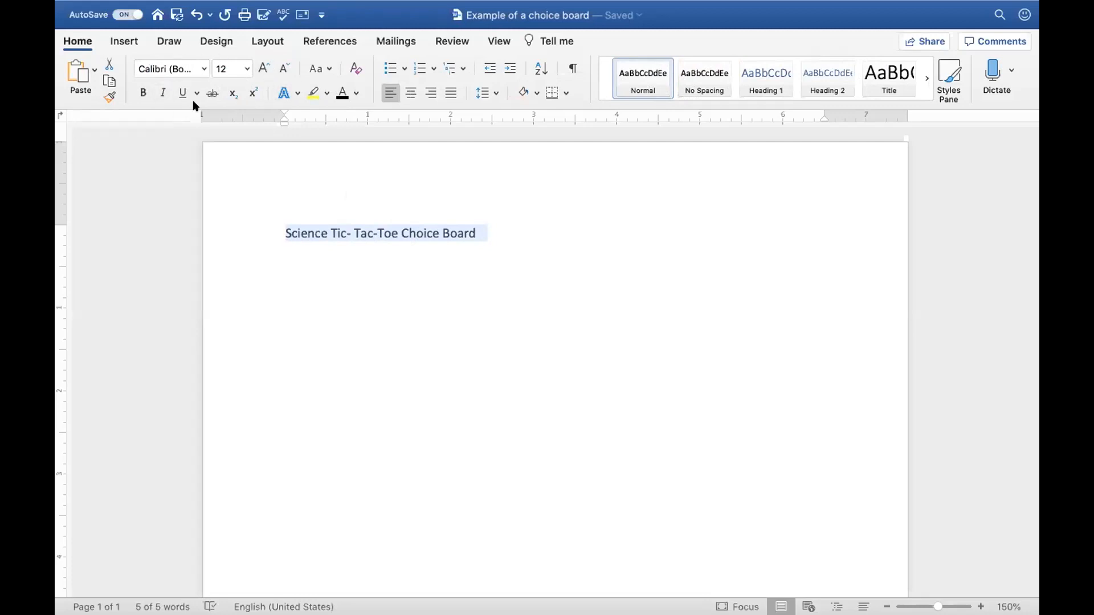
pyautogui.click(204, 69)
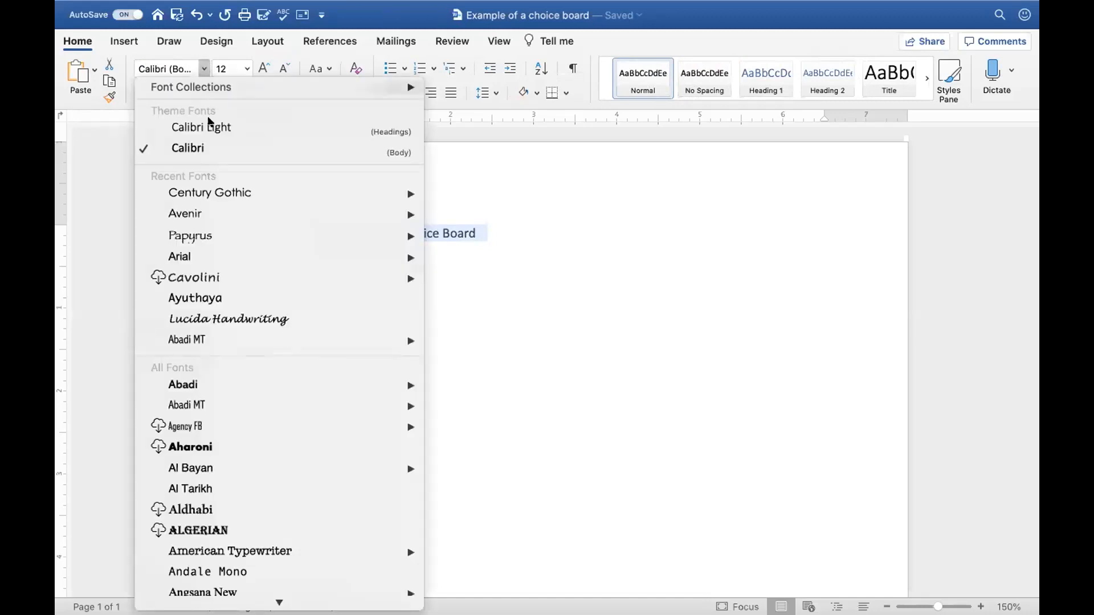
pyautogui.click(242, 193)
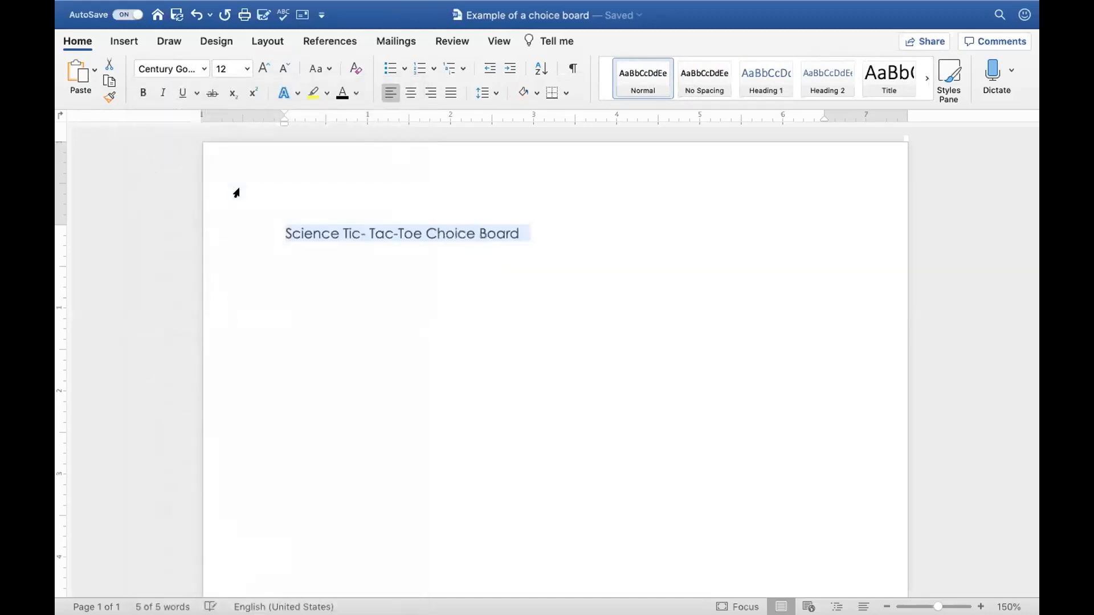
pyautogui.click(246, 69)
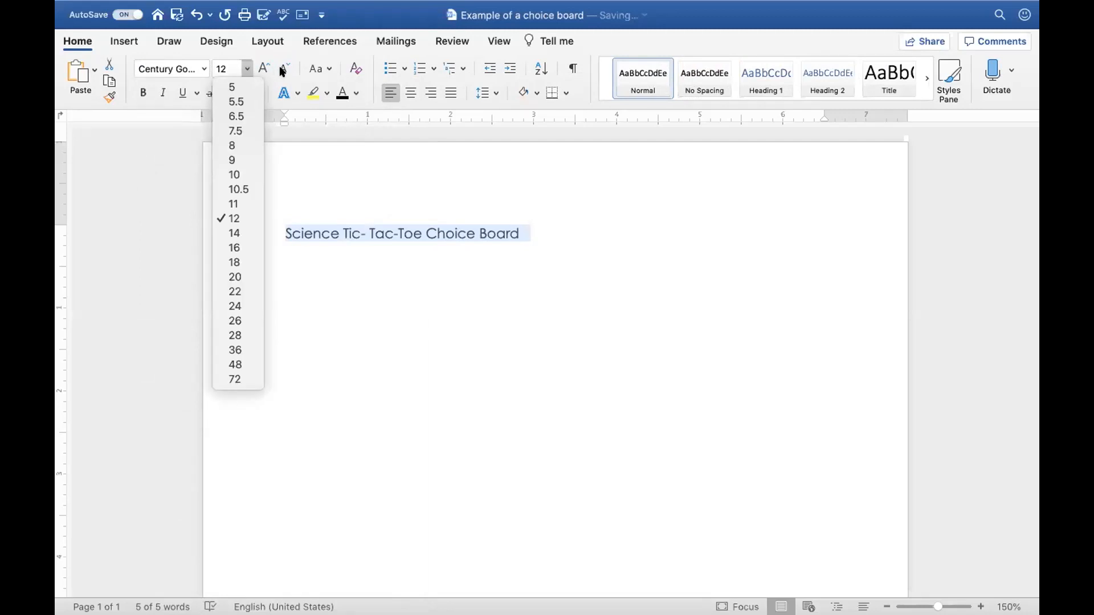
pyautogui.click(291, 167)
pyautogui.click(261, 68)
pyautogui.click(262, 69)
pyautogui.click(261, 68)
pyautogui.click(261, 68)
pyautogui.click(261, 68)
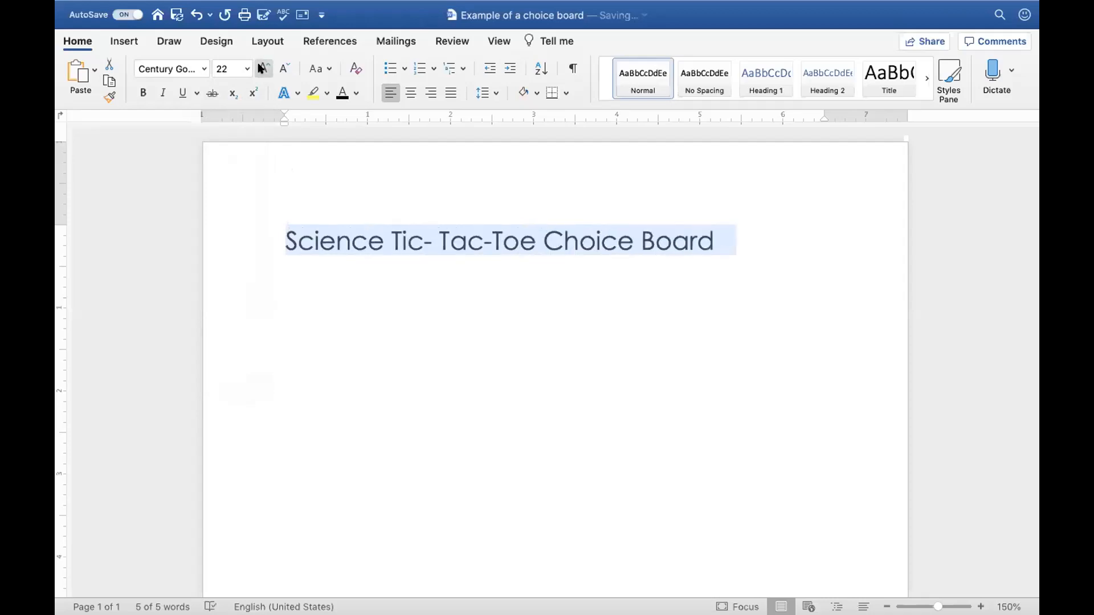
# Center the heading on the page and make it bold.
pyautogui.click(410, 94)
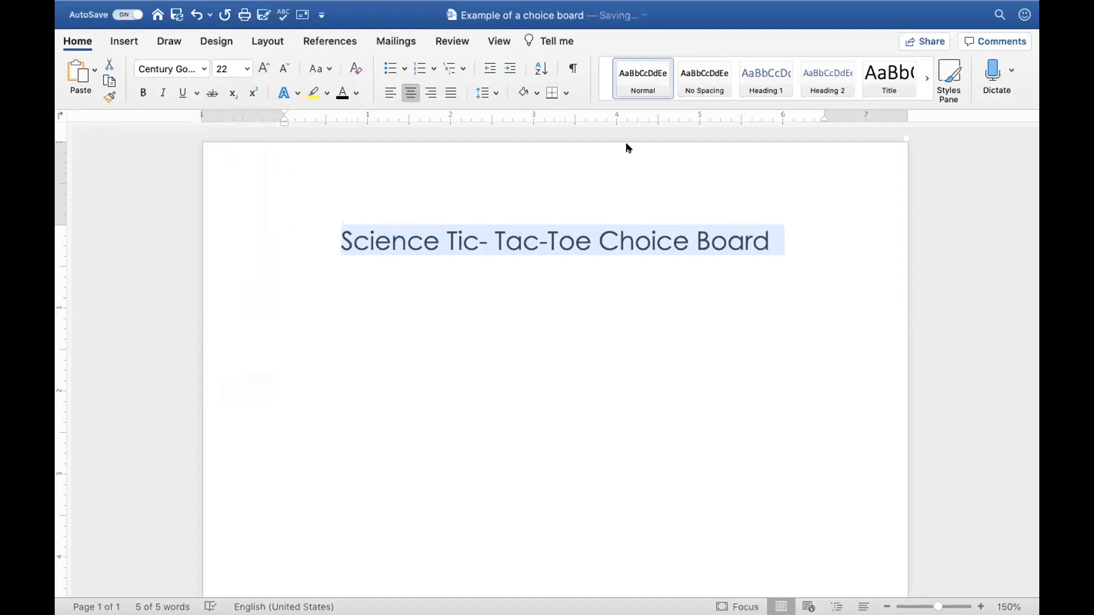
pyautogui.click(137, 92)
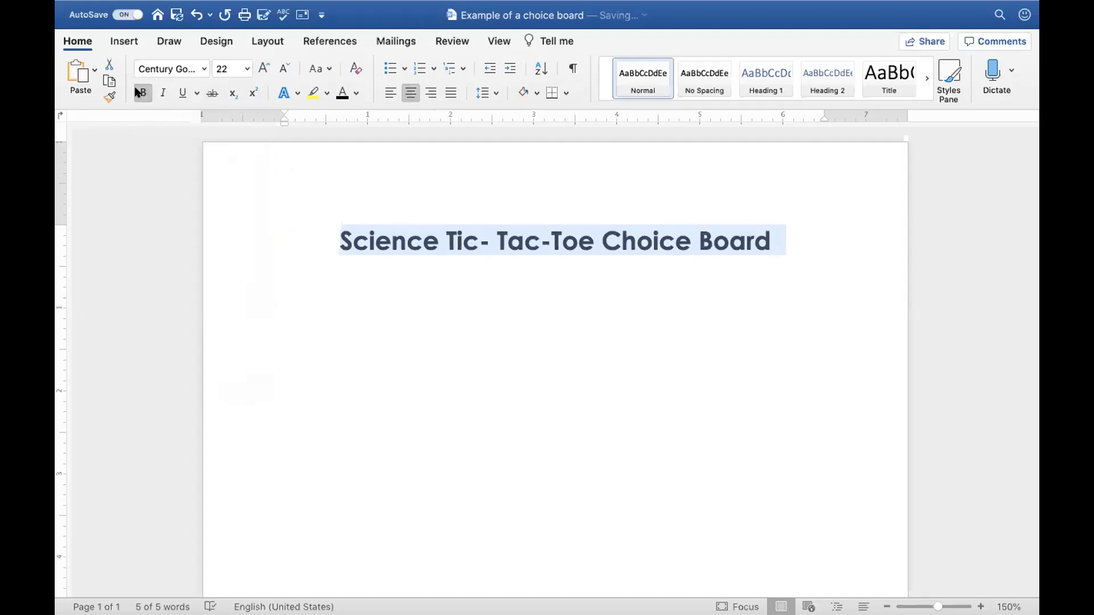
pyautogui.click(785, 233)
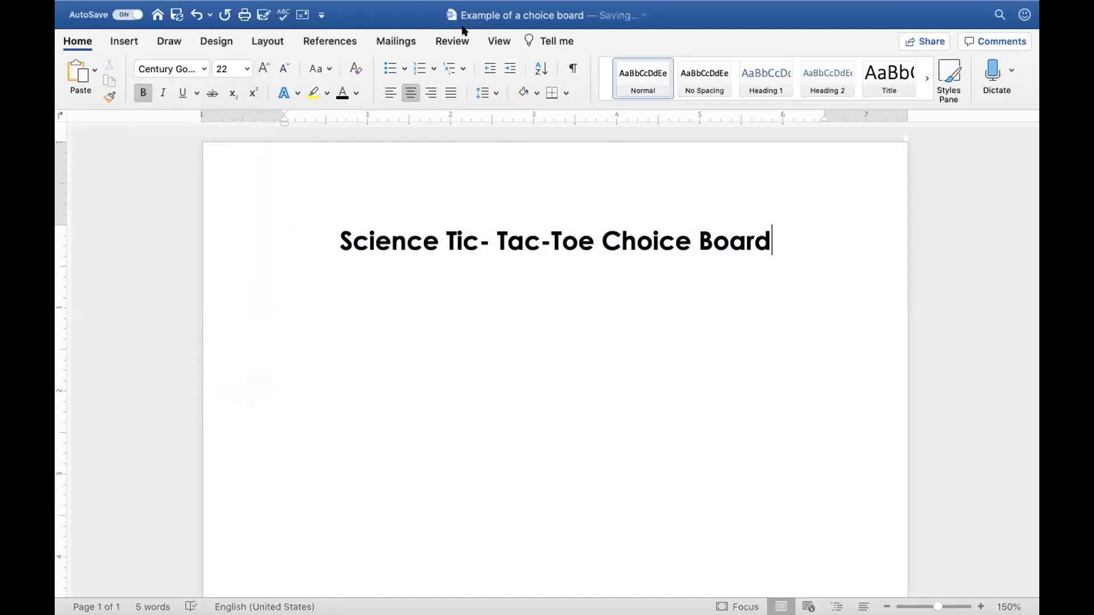
# Copy the heading text and rename the document with it as "Science Tic- Tac-Toe Choice Board".
pyautogui.doubleClick(327, 241)
pyautogui.moveTo(327, 241); pyautogui.dragTo(818, 251)
pyautogui.press('super+c')
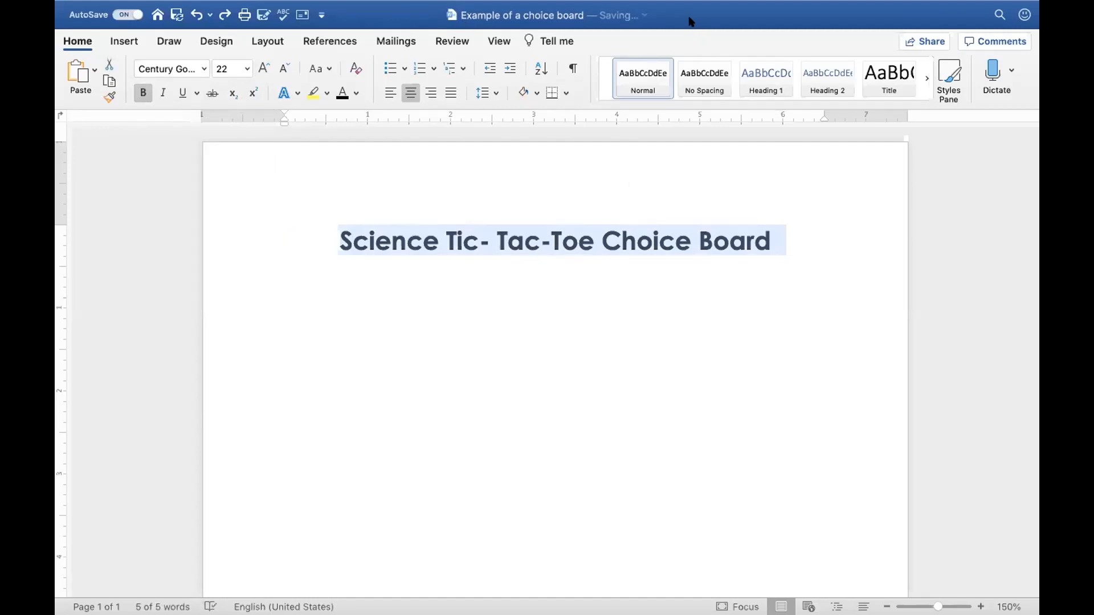
pyautogui.click(466, 21)
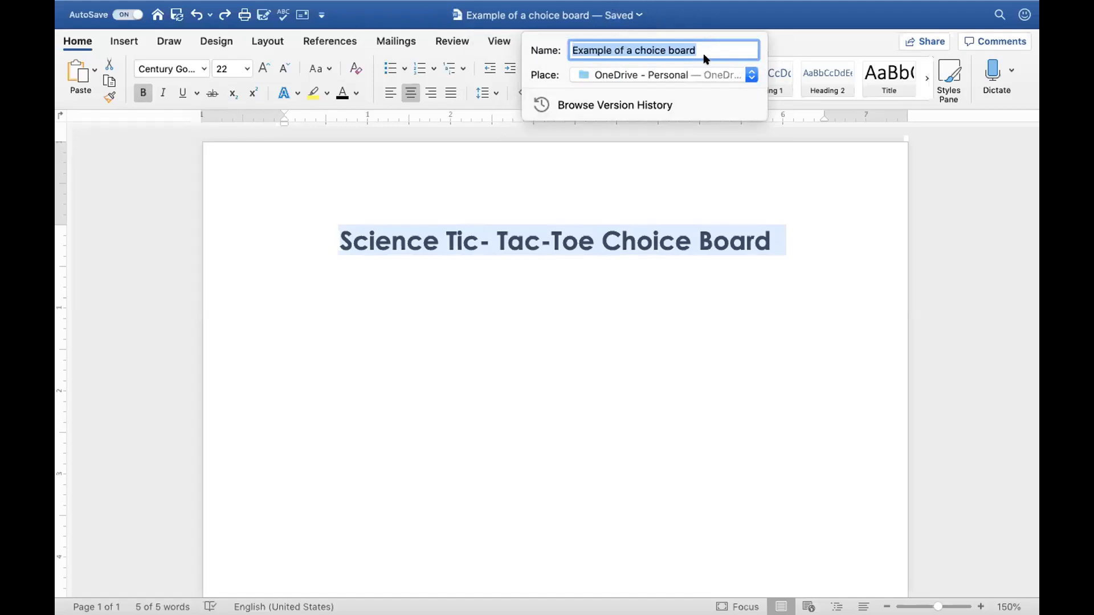
pyautogui.press('super+v')
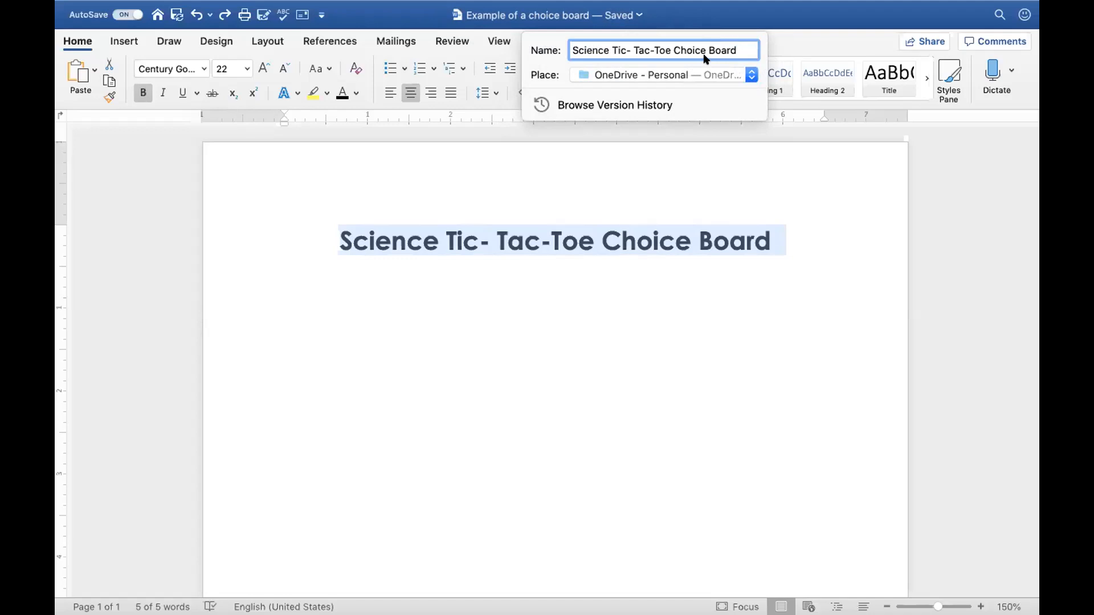
pyautogui.press('Return')
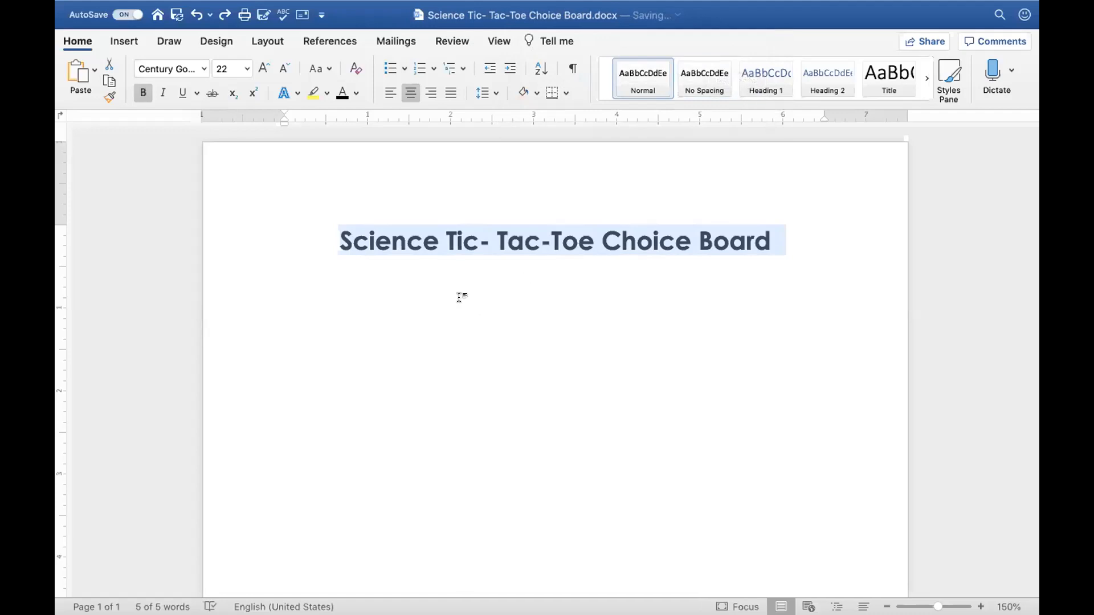
# Insert two blank lines below the heading.
pyautogui.click(463, 251)
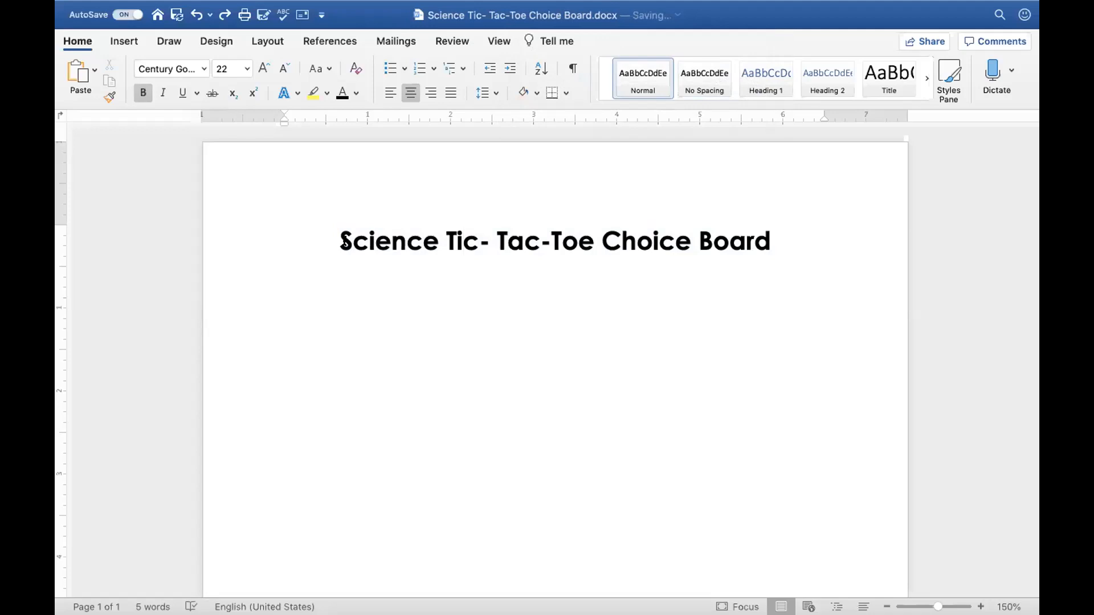
pyautogui.click(783, 240)
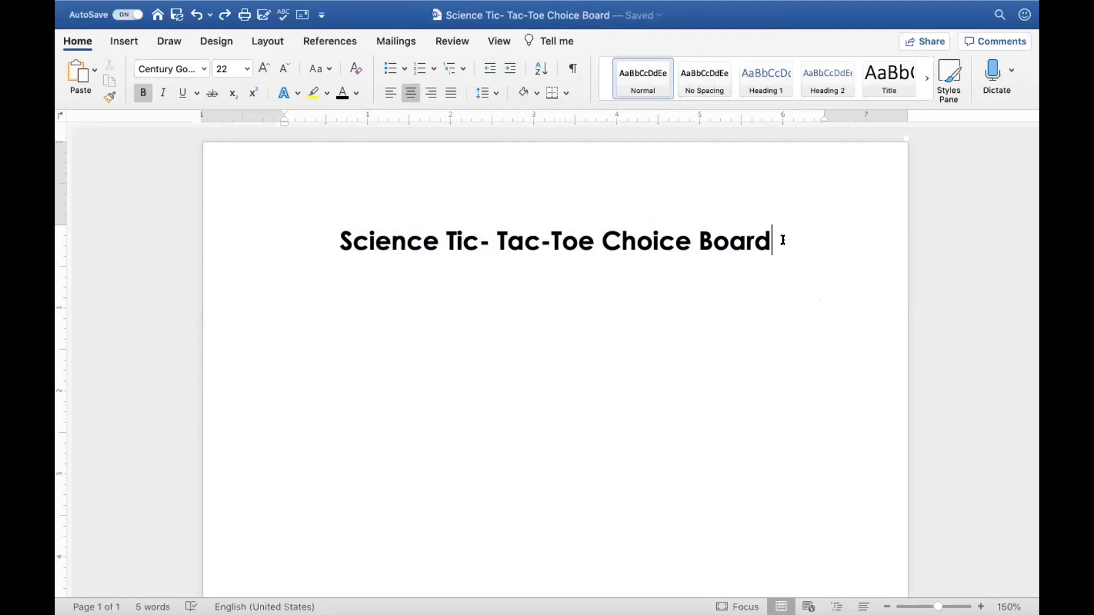
pyautogui.press('Return')
pyautogui.press('Return')
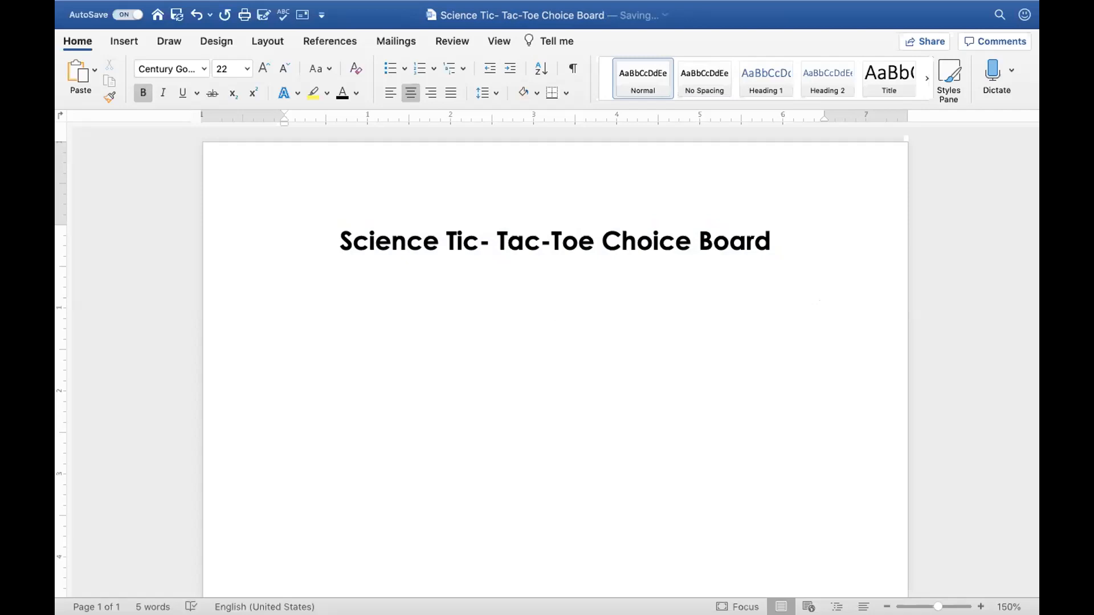
# Apply the Title style to the "Science Tic- Tac-Toe Choice Board" heading.
pyautogui.moveTo(330, 242); pyautogui.dragTo(364, 241)
pyautogui.moveTo(478, 221); pyautogui.dragTo(760, 240)
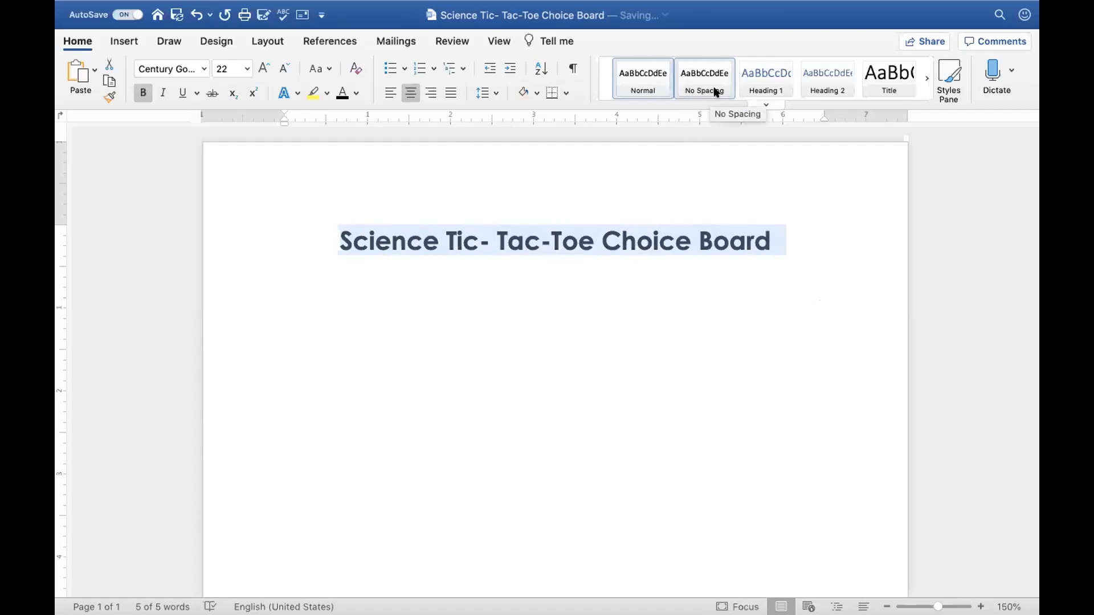
pyautogui.click(763, 106)
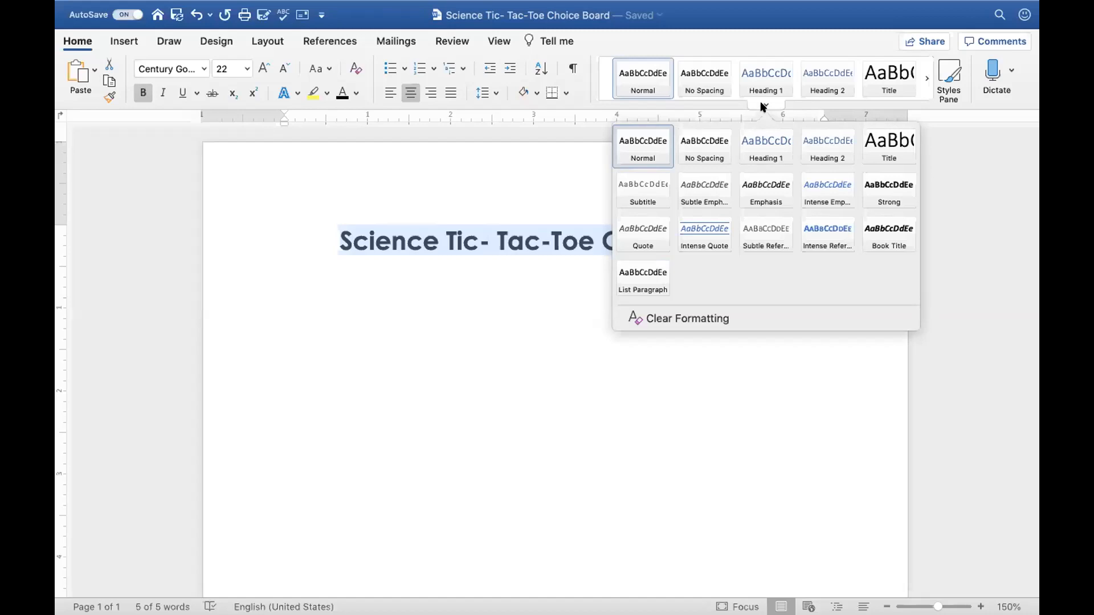
pyautogui.click(882, 144)
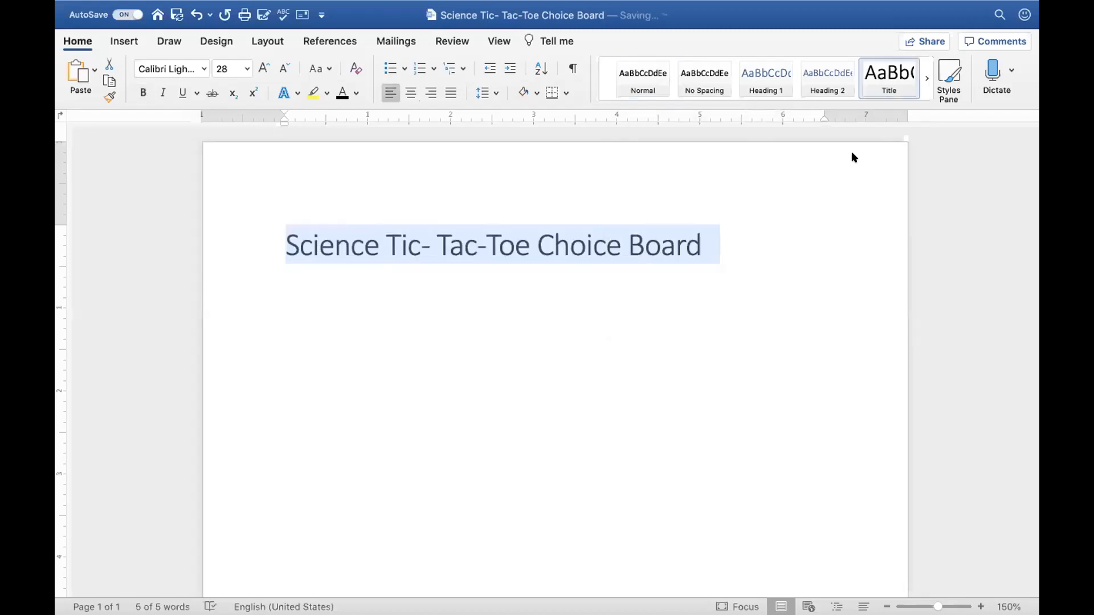
# Try the Title style on a sample "Word Document" line below the heading, and delete that line.
pyautogui.click(723, 242)
pyautogui.press('Return')
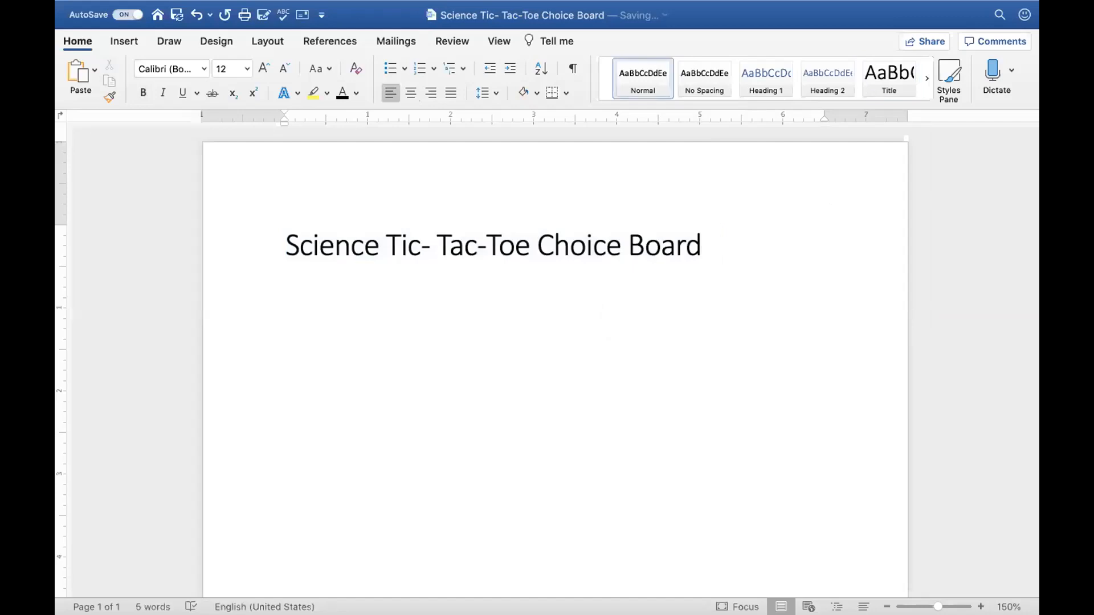
pyautogui.write('Word Document')
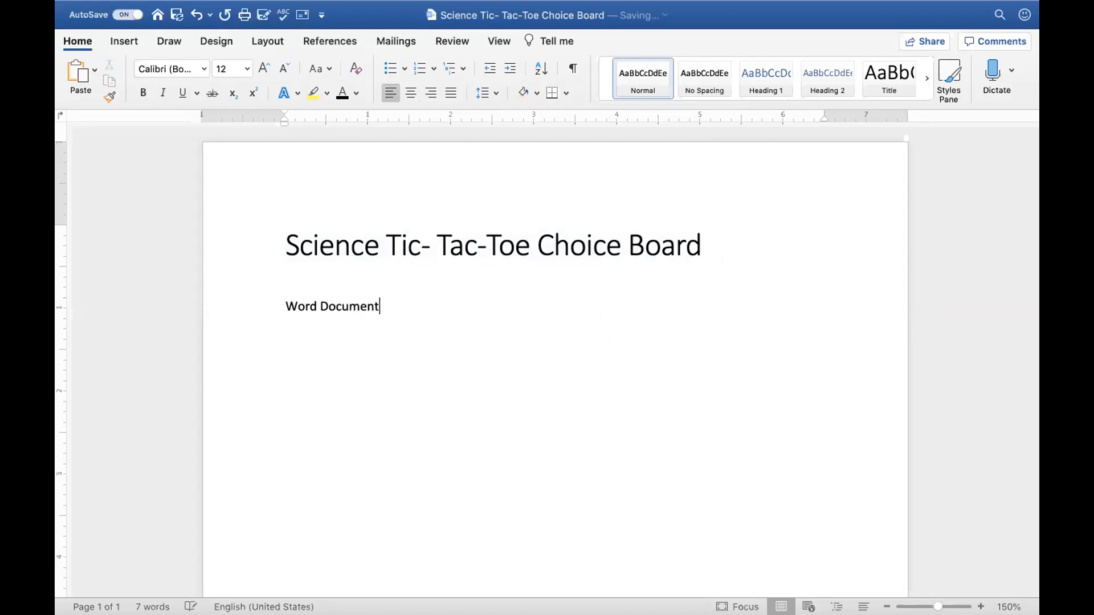
pyautogui.moveTo(385, 306); pyautogui.dragTo(288, 306)
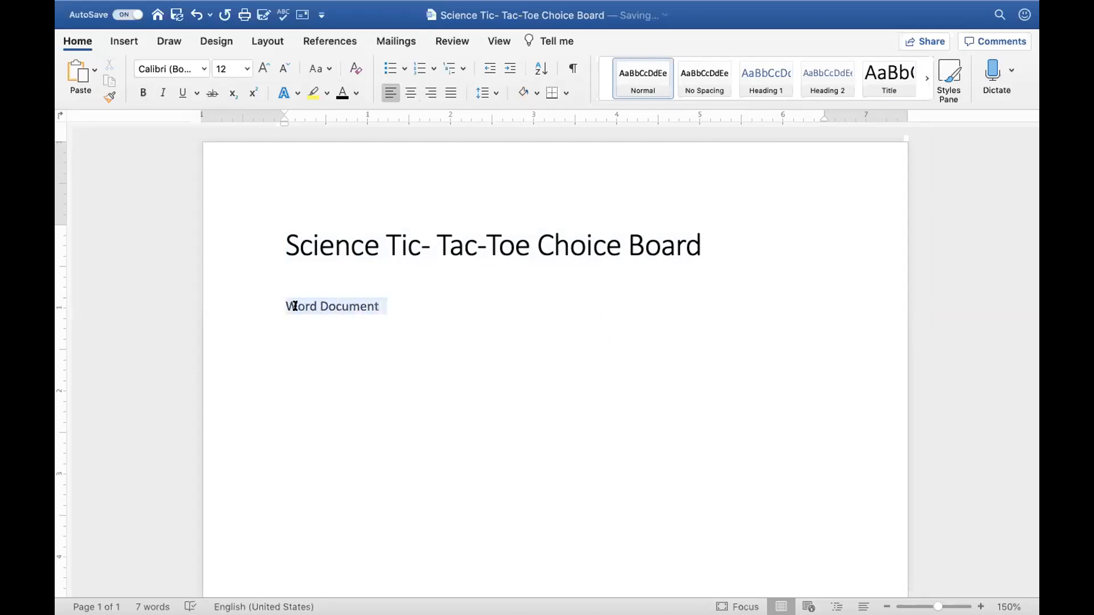
pyautogui.click(889, 73)
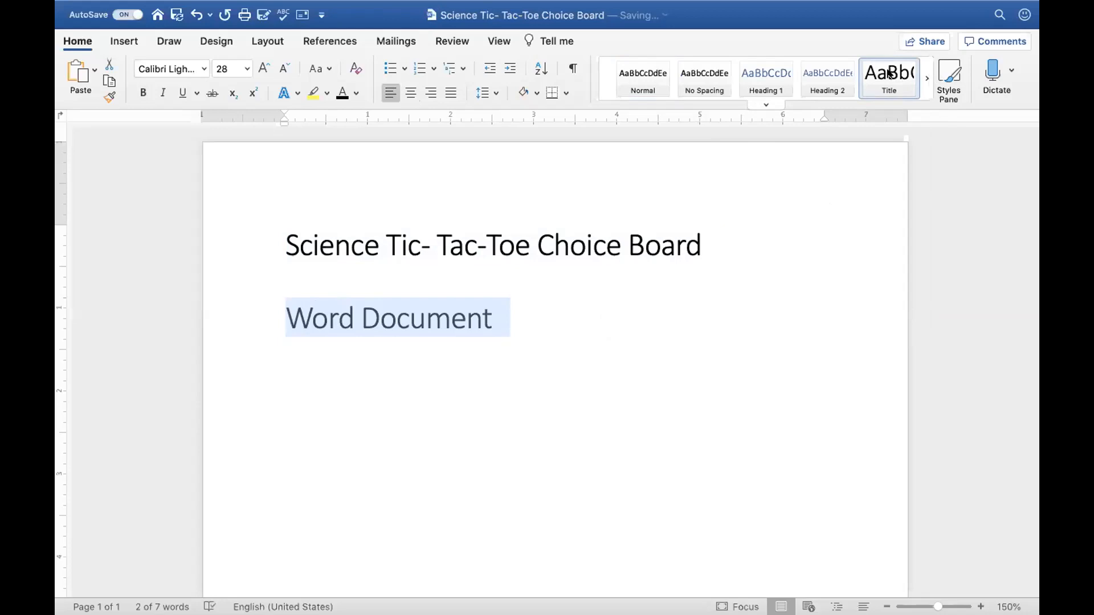
pyautogui.press('BackSpace')
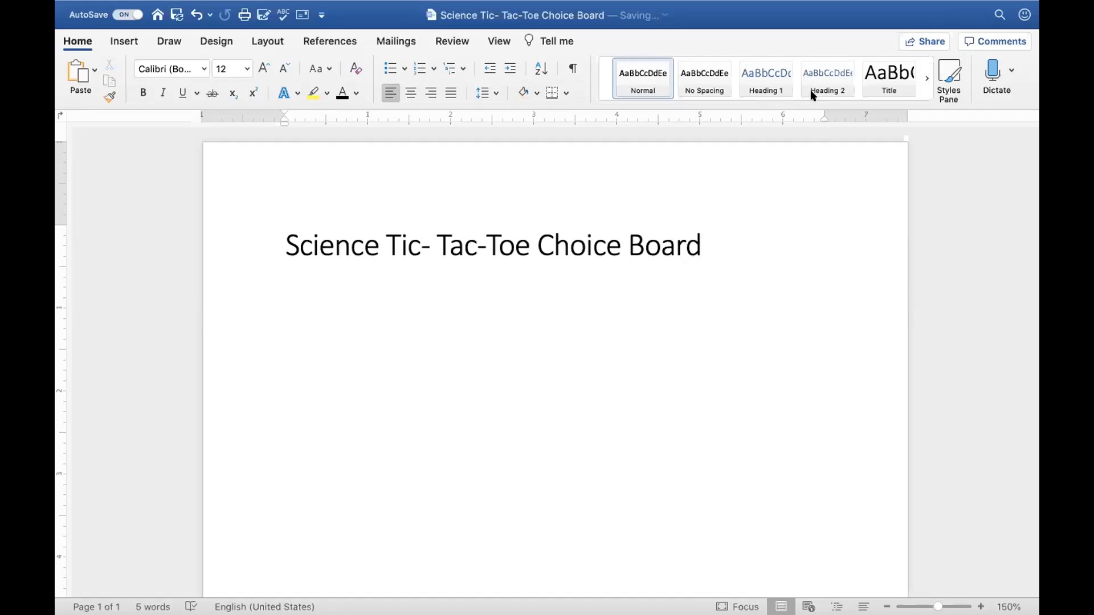
# Examine the available text styles and the Styles pane, with the Title style applied to the heading.
pyautogui.click(767, 103)
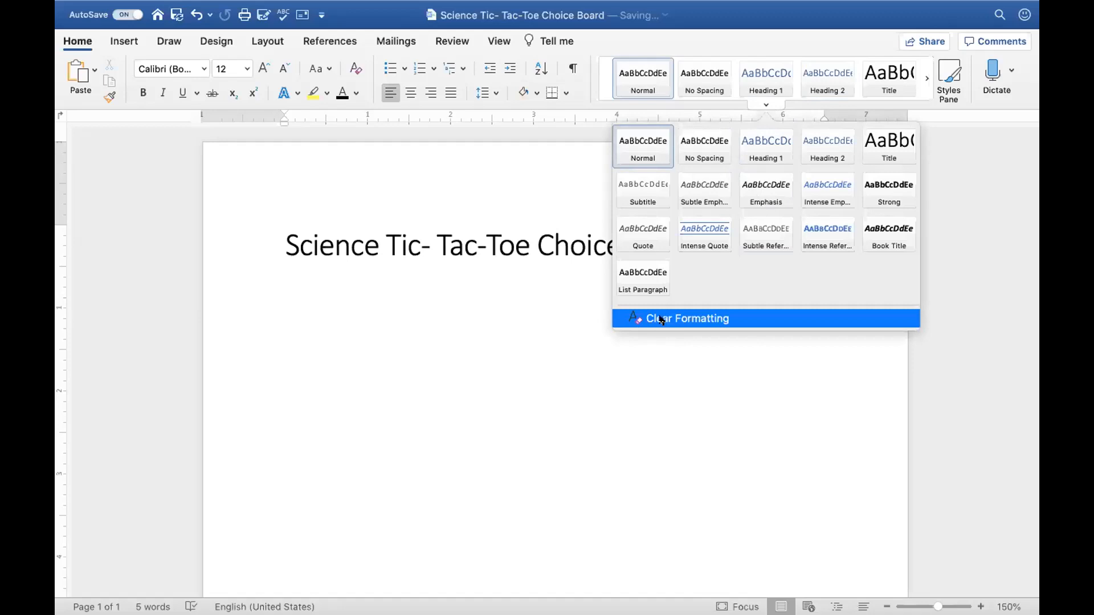
pyautogui.click(551, 335)
pyautogui.moveTo(708, 245); pyautogui.dragTo(317, 244)
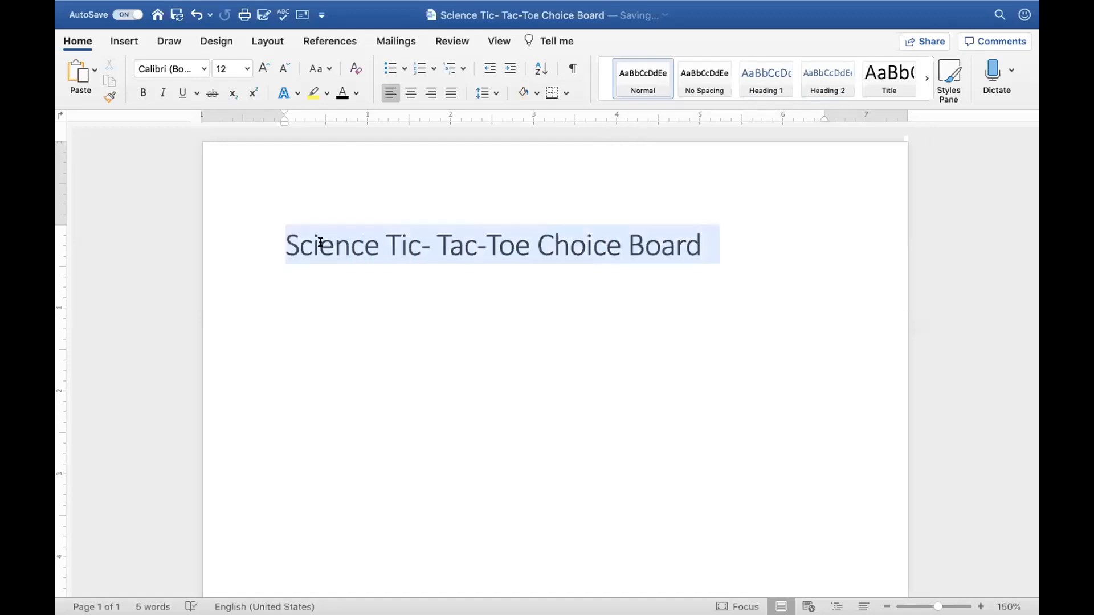
pyautogui.click(887, 79)
pyautogui.click(948, 82)
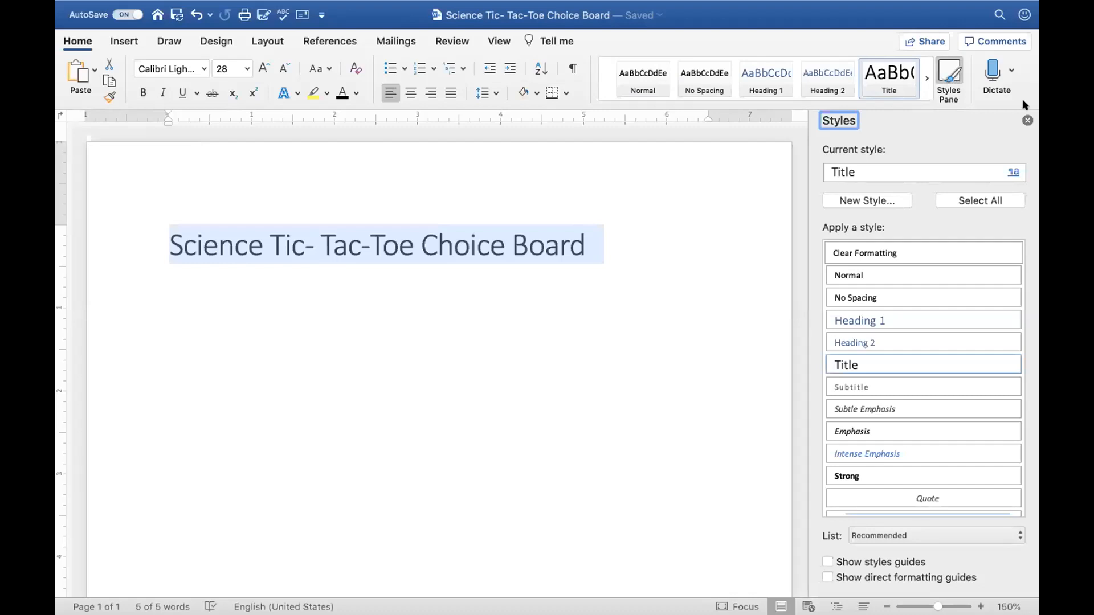
pyautogui.click(1027, 120)
pyautogui.click(712, 254)
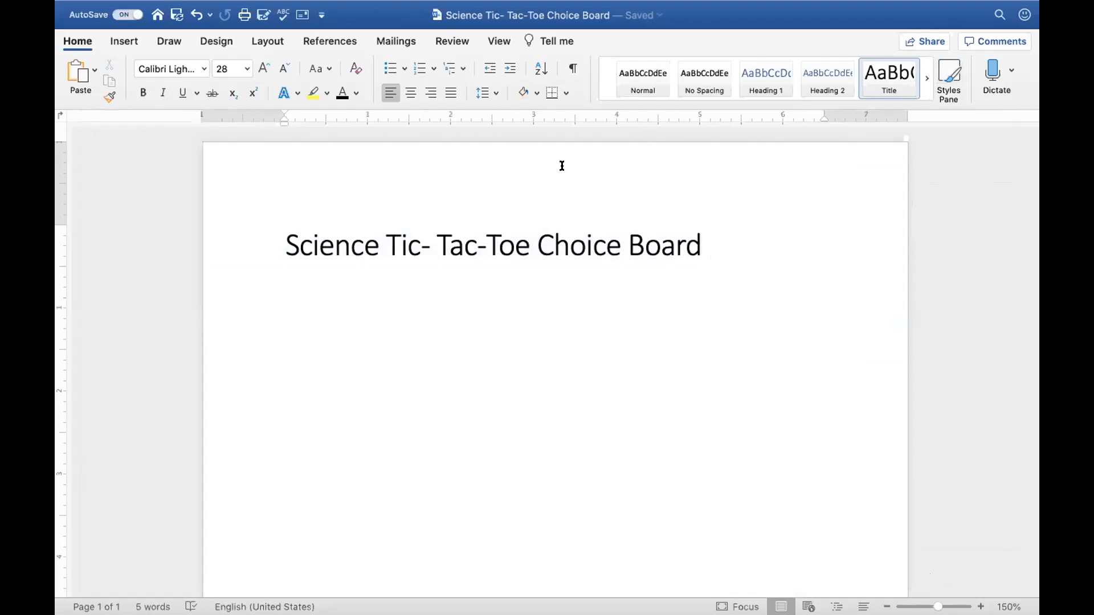
# Center the "Science Tic- Tac-Toe Choice Board" heading and insert a table of three columns and three rows below it.
pyautogui.click(409, 93)
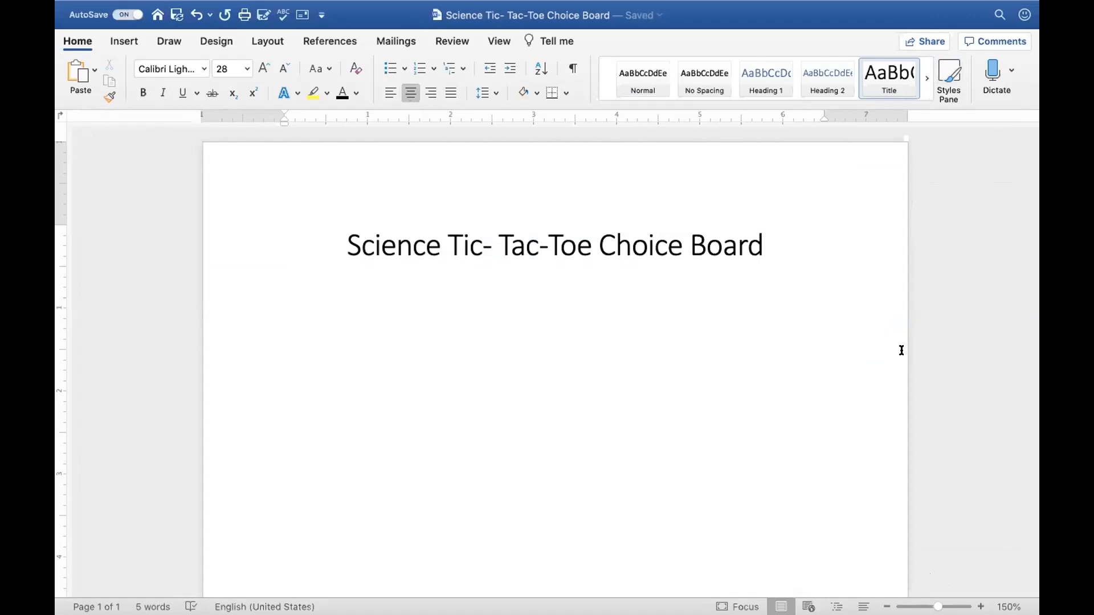
pyautogui.press('Return')
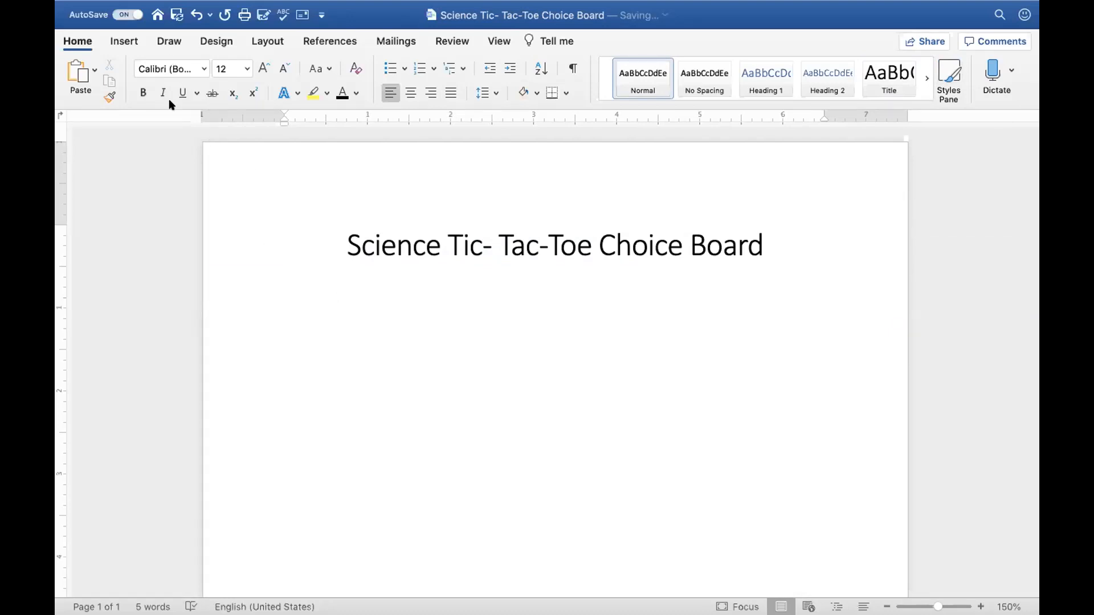
pyautogui.click(123, 42)
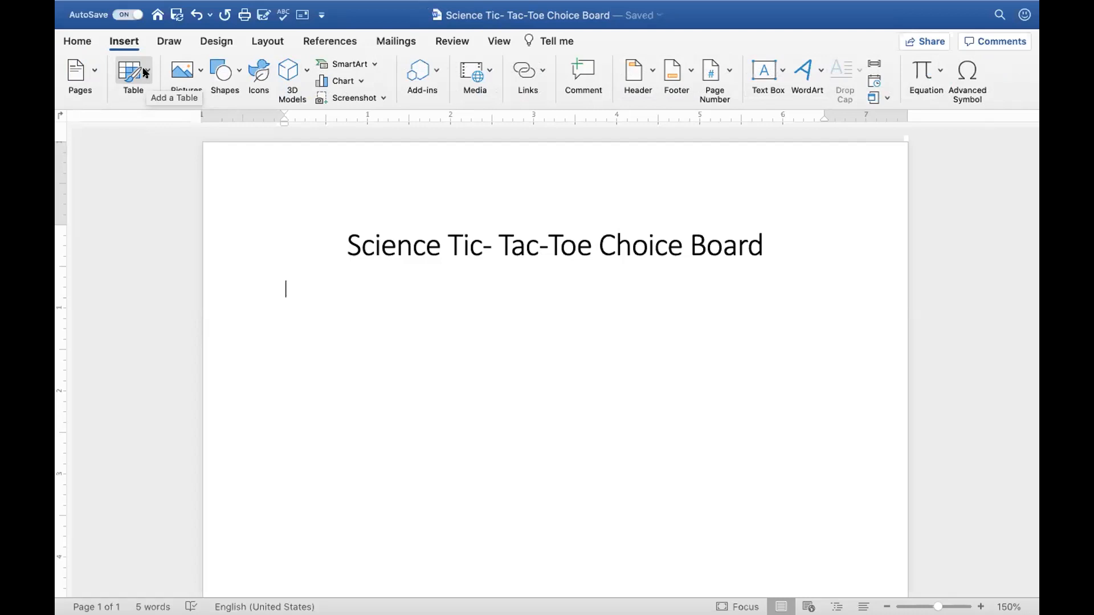
pyautogui.click(144, 73)
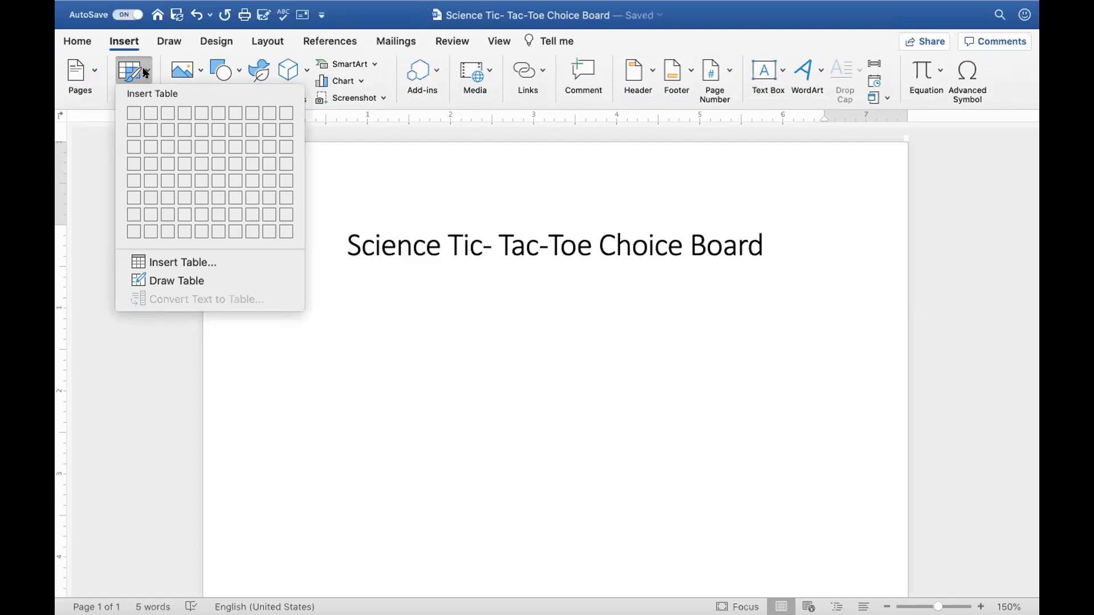
pyautogui.click(168, 147)
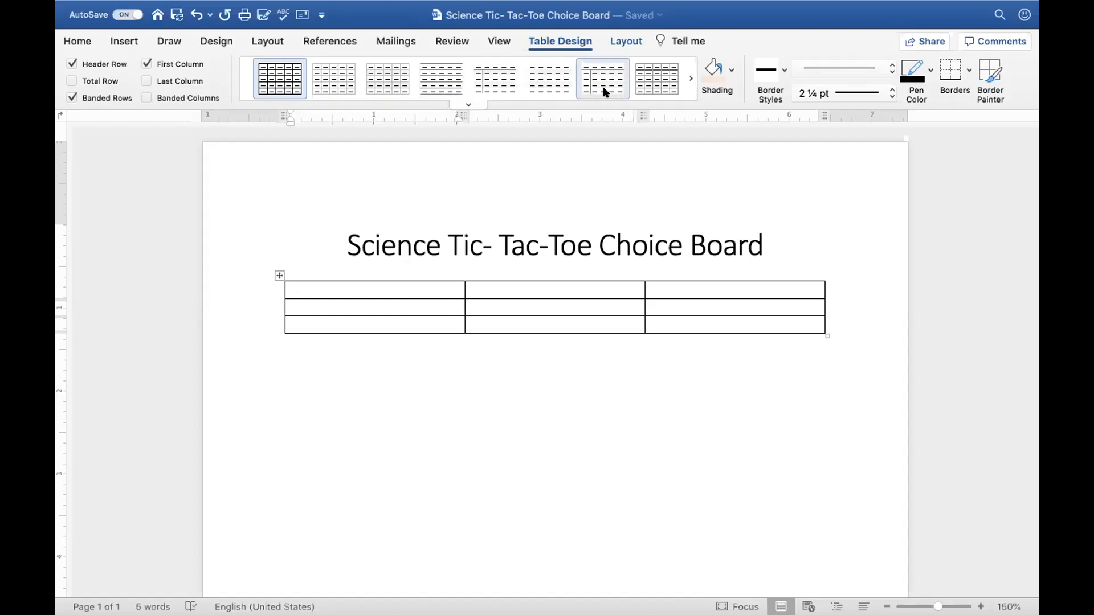
# Try adding a row above and a row below the table's first row, undoing each addition.
pyautogui.click(690, 79)
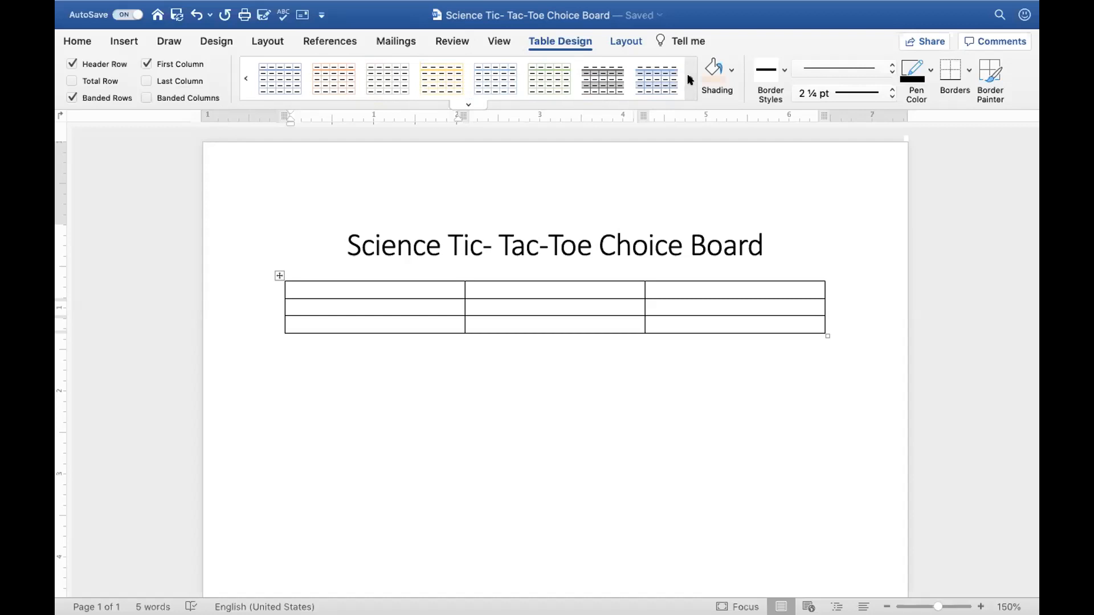
pyautogui.click(626, 43)
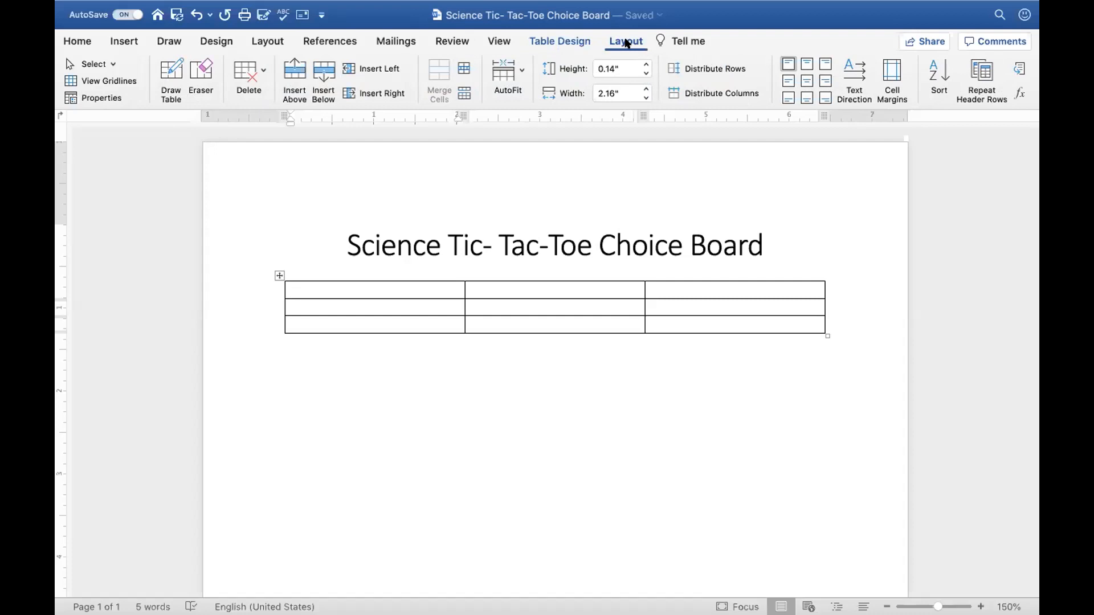
pyautogui.click(297, 71)
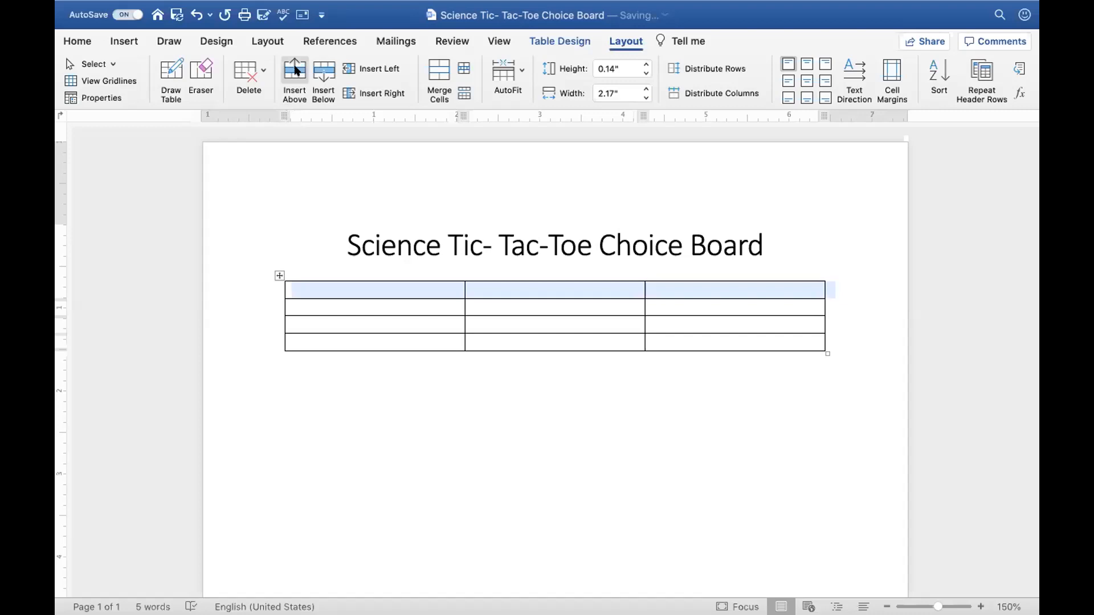
pyautogui.click(197, 14)
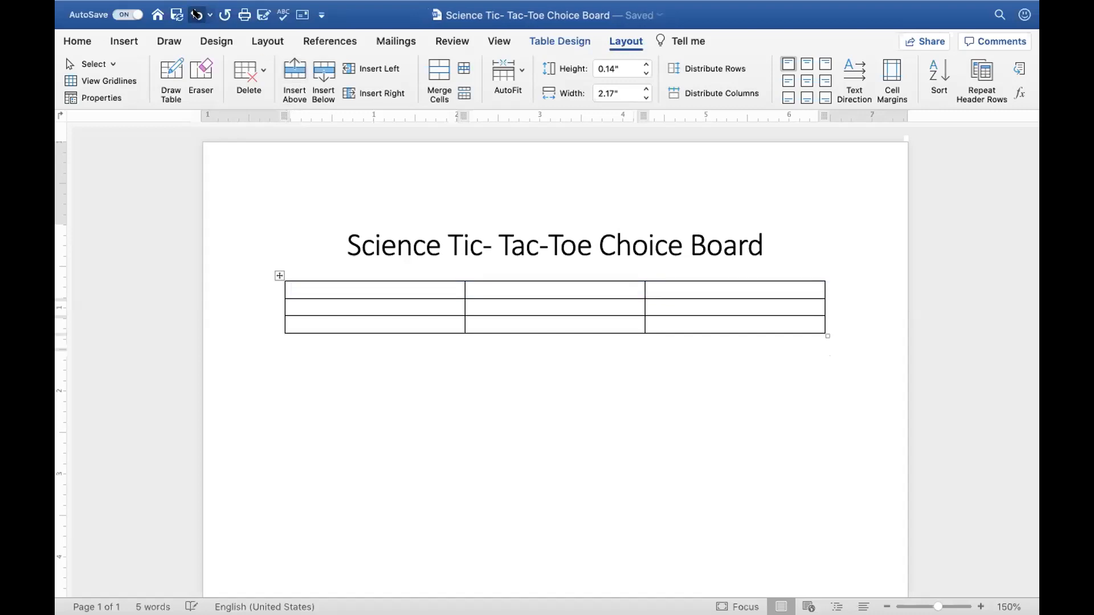
pyautogui.click(323, 77)
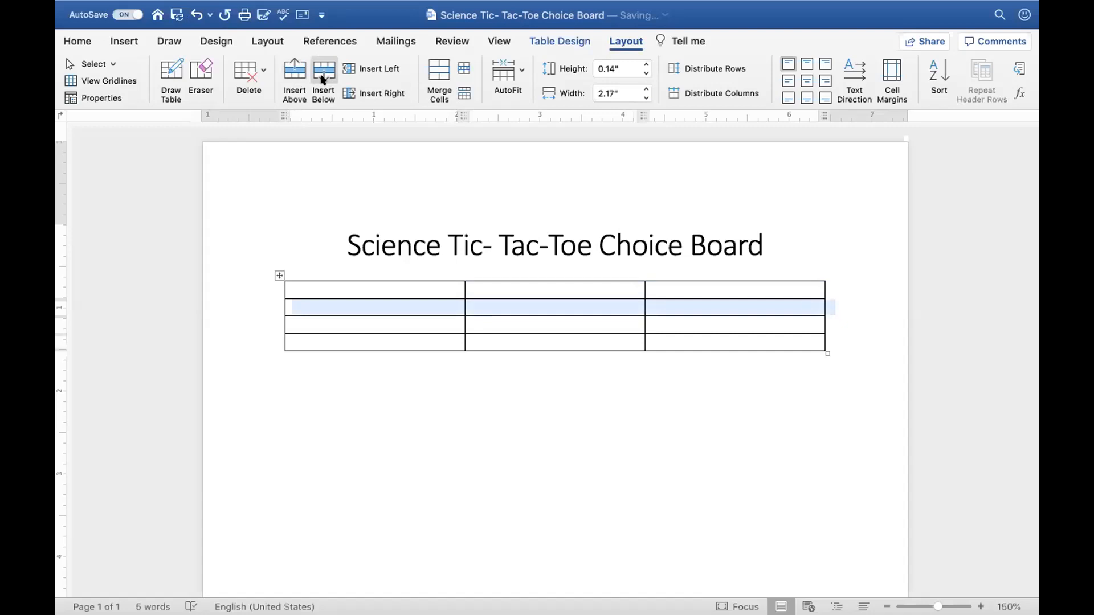
pyautogui.click(197, 15)
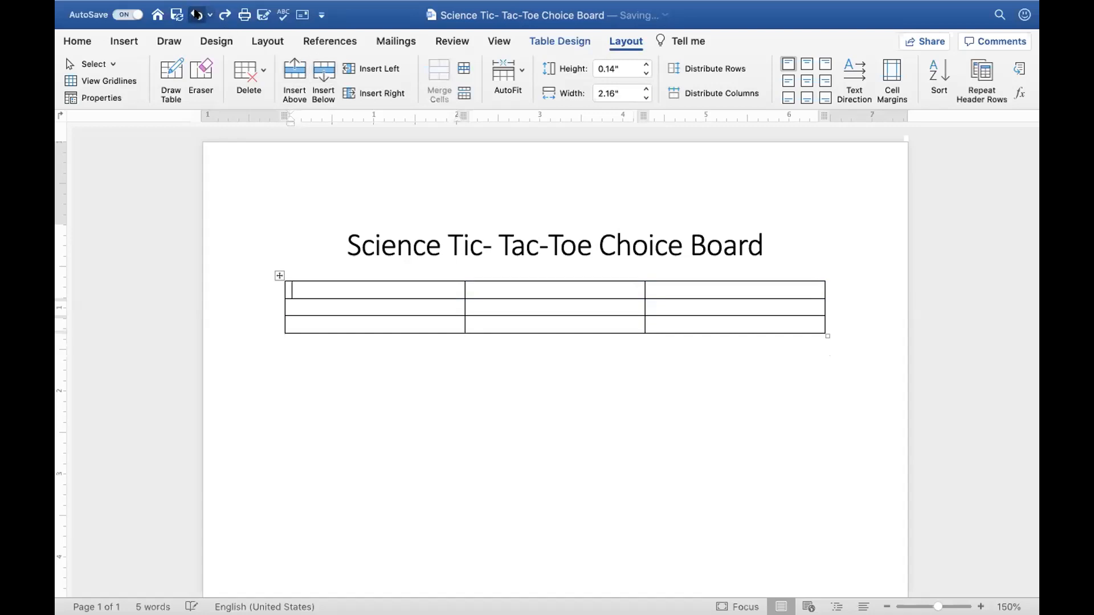
pyautogui.click(338, 284)
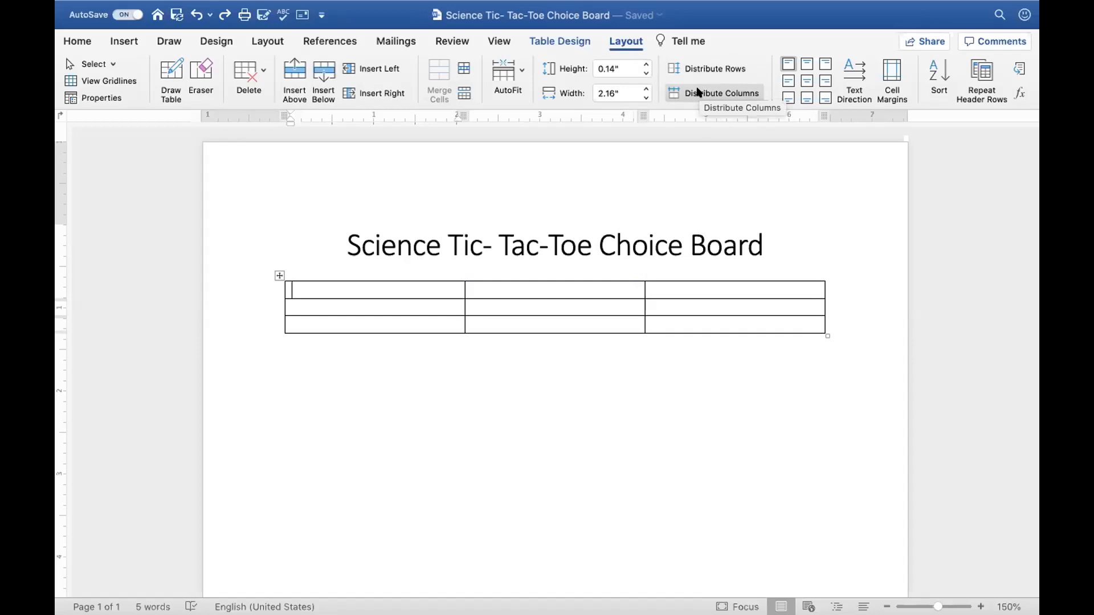
# Turn off automatic resizing to fit contents for the whole table in its cell margin options.
pyautogui.click(276, 269)
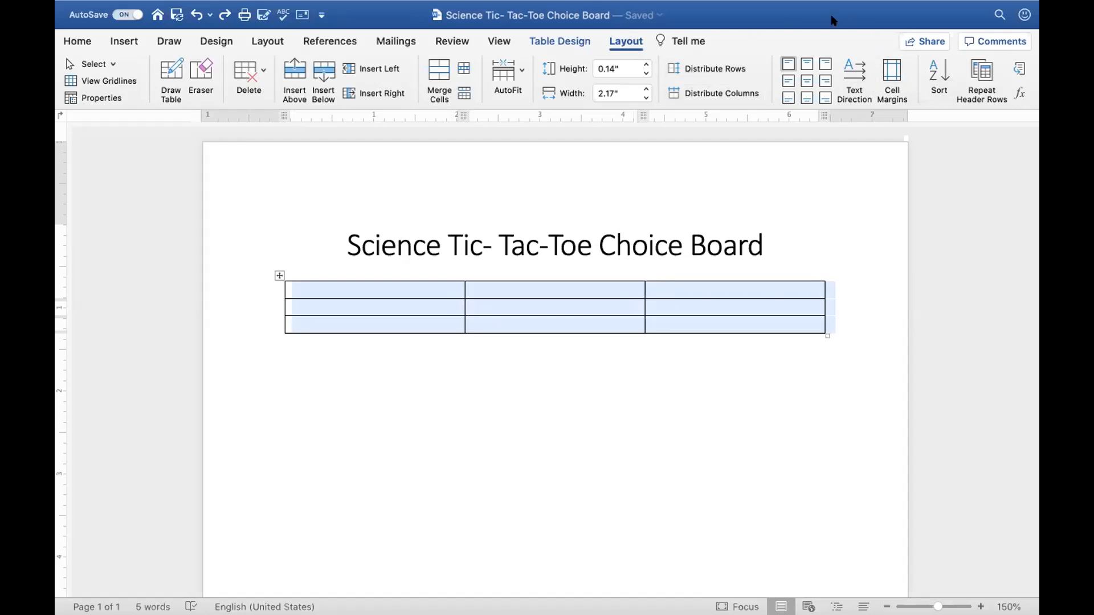
pyautogui.click(889, 72)
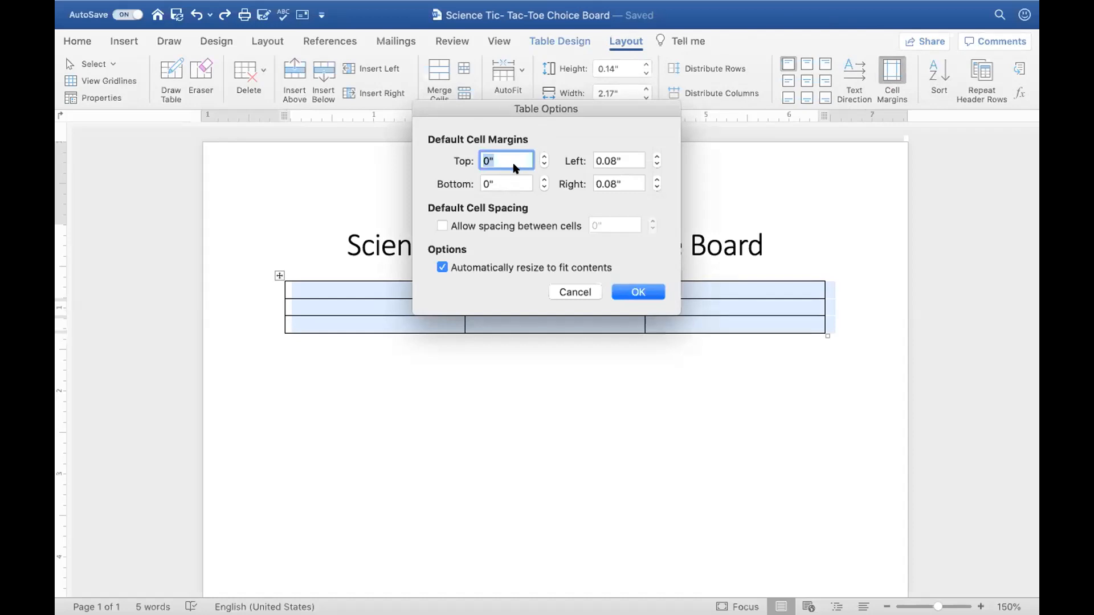
pyautogui.click(442, 267)
pyautogui.click(441, 267)
pyautogui.click(652, 291)
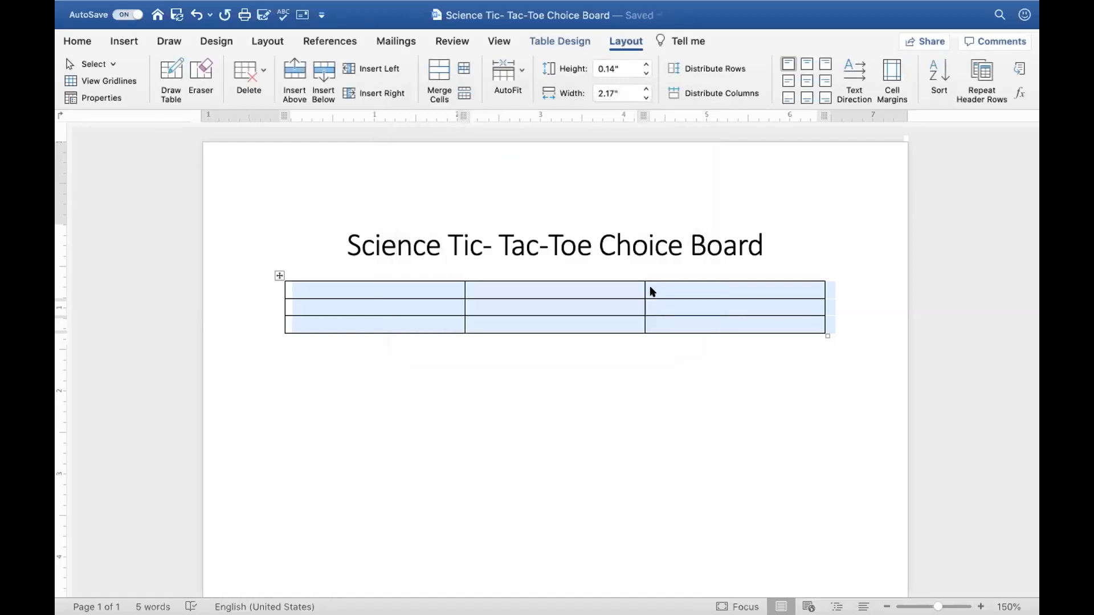
# Set the height of all the table rows to 2.4" and deselect the table.
pyautogui.click(626, 69)
pyautogui.moveTo(627, 69); pyautogui.dragTo(569, 67)
pyautogui.write('2.4')
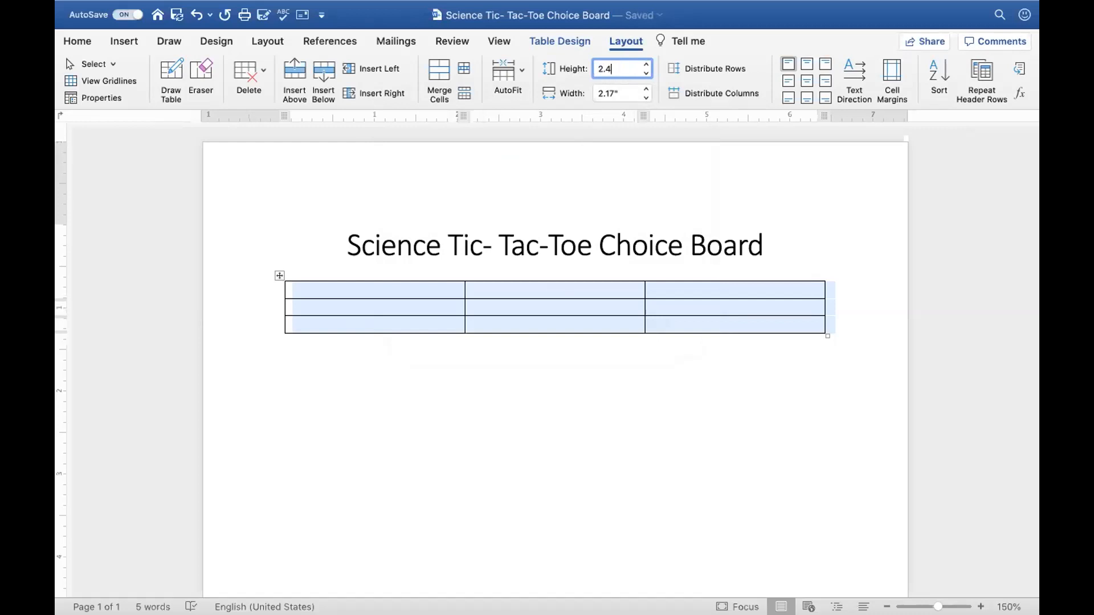
pyautogui.press('Return')
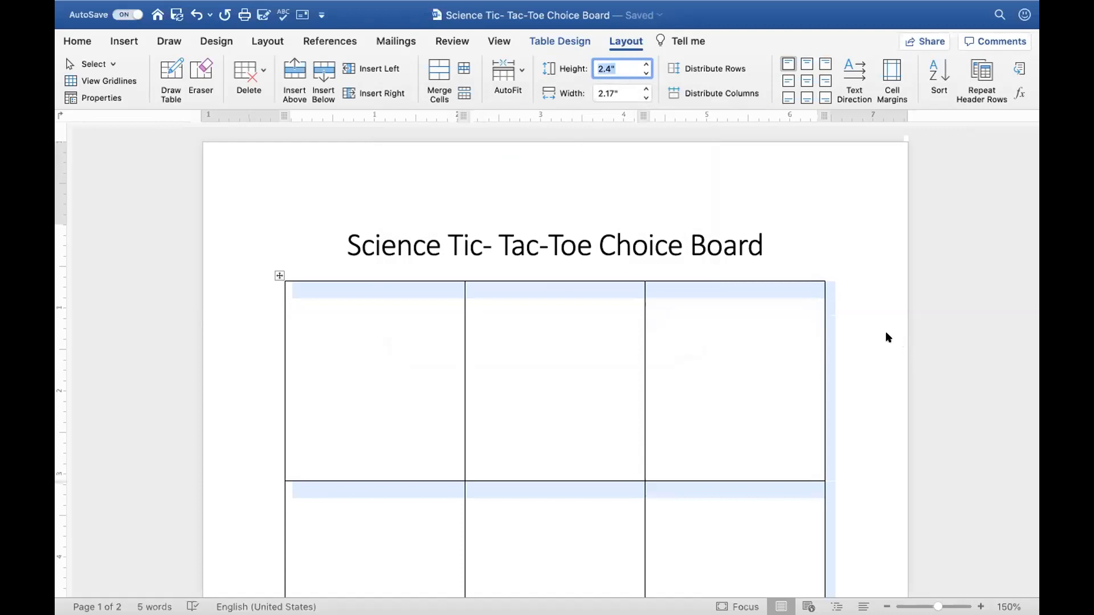
pyautogui.scroll(-5, 887, 338)
pyautogui.scroll(-5, 886, 337)
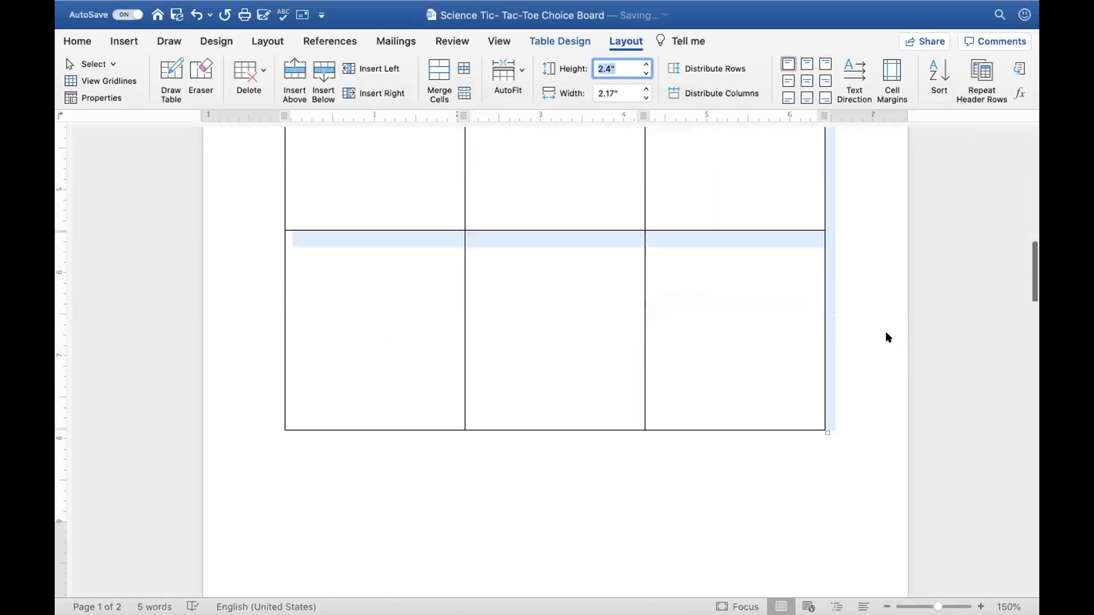
pyautogui.scroll(8, 871, 296)
pyautogui.click(859, 243)
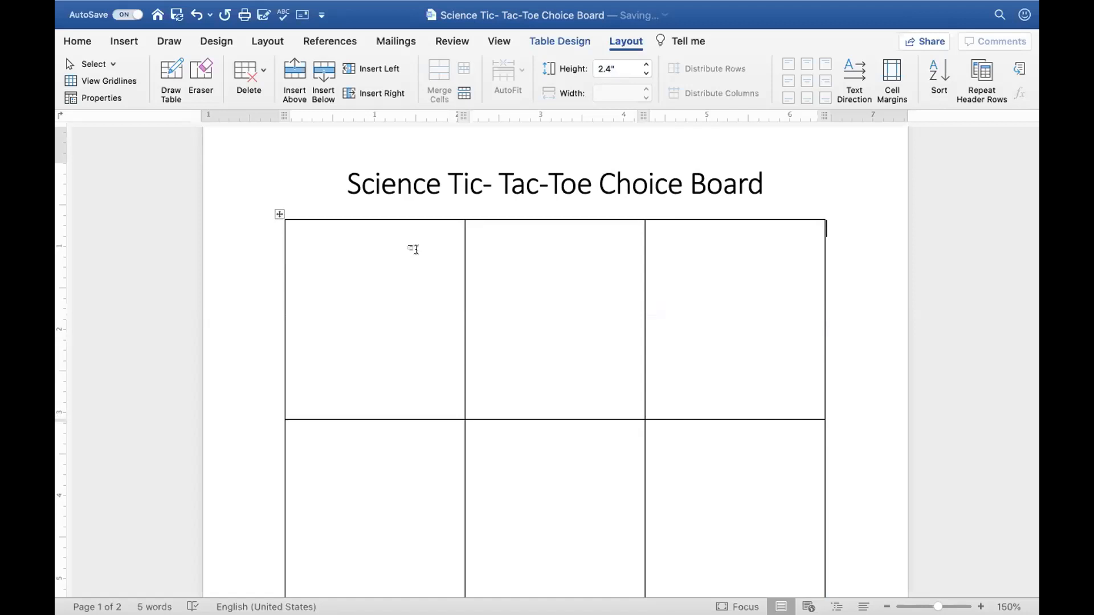
# Check the automatic resizing option in the table's cell margin settings, closing them without changes.
pyautogui.click(277, 210)
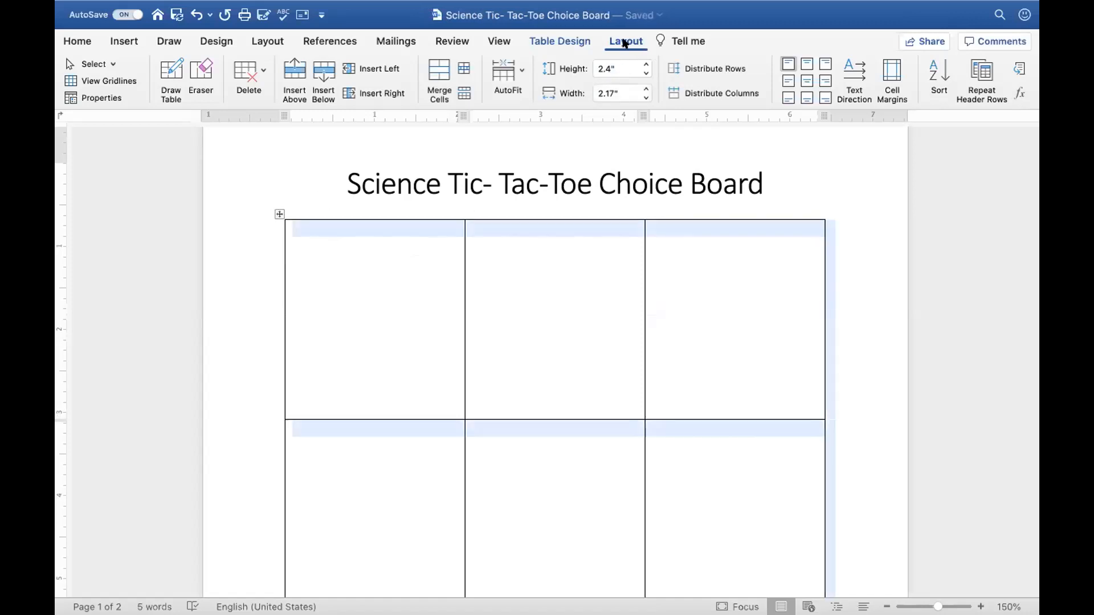
pyautogui.click(892, 72)
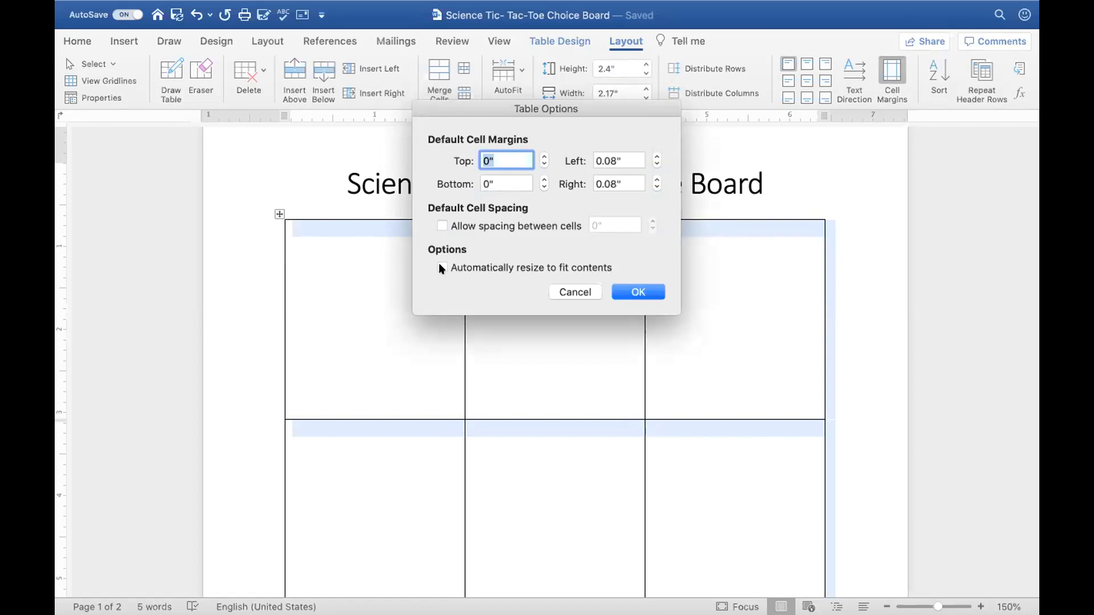
pyautogui.click(577, 292)
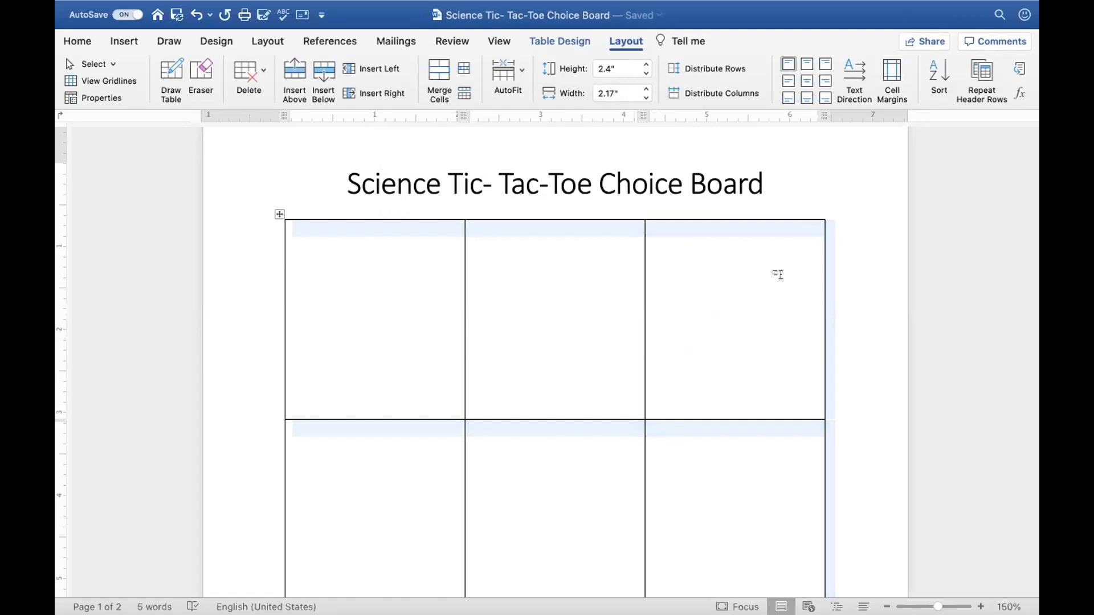
pyautogui.click(858, 269)
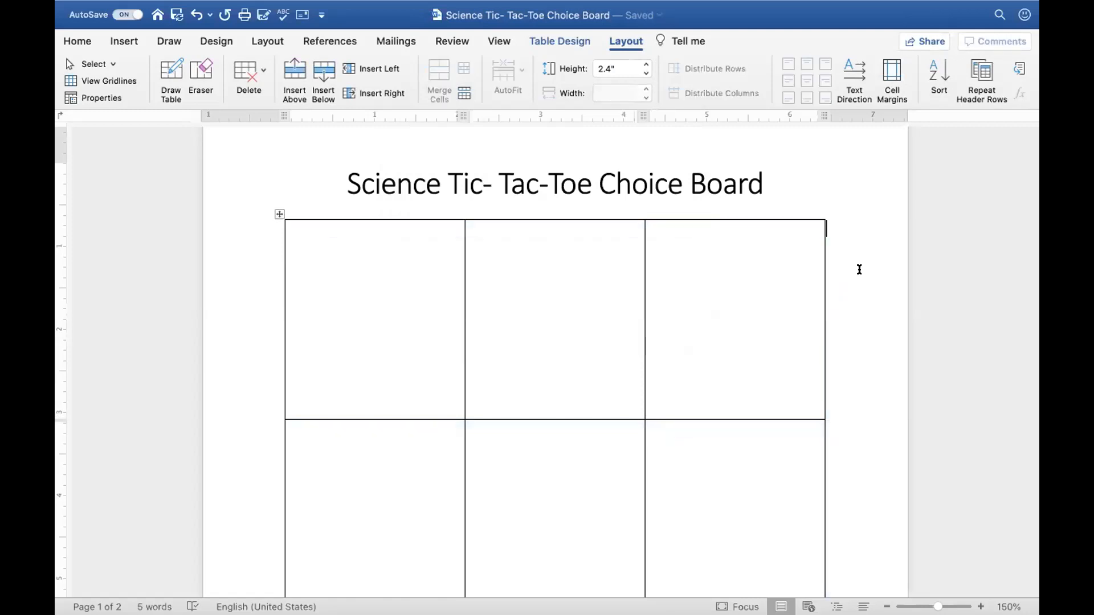
# Select the whole table and set the width of all its borders to 2 ¼ pt in Borders and Shading.
pyautogui.click(277, 212)
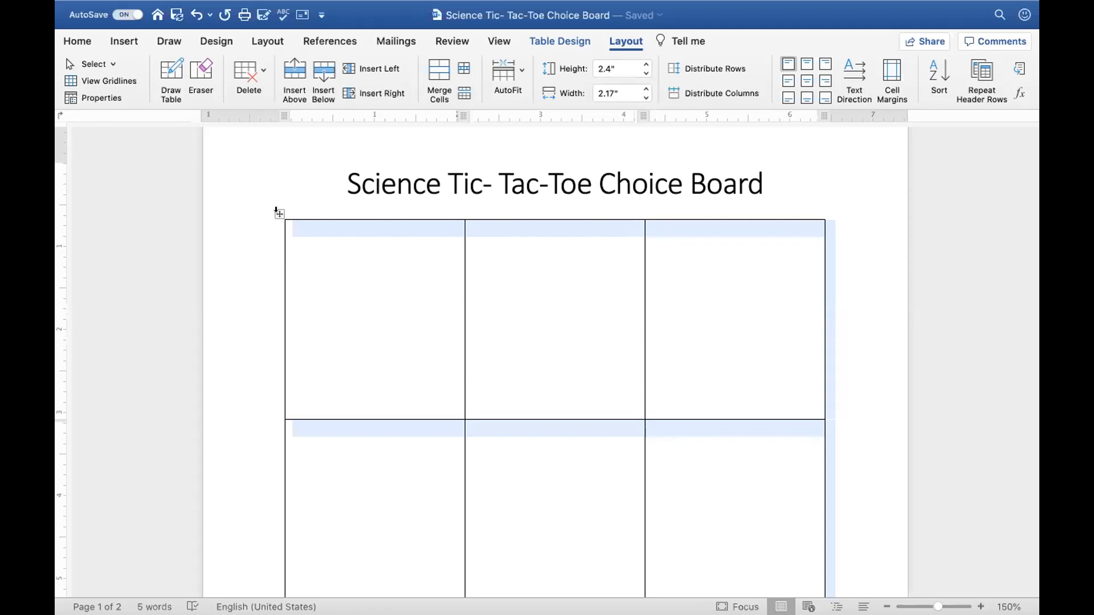
pyautogui.rightClick(280, 218)
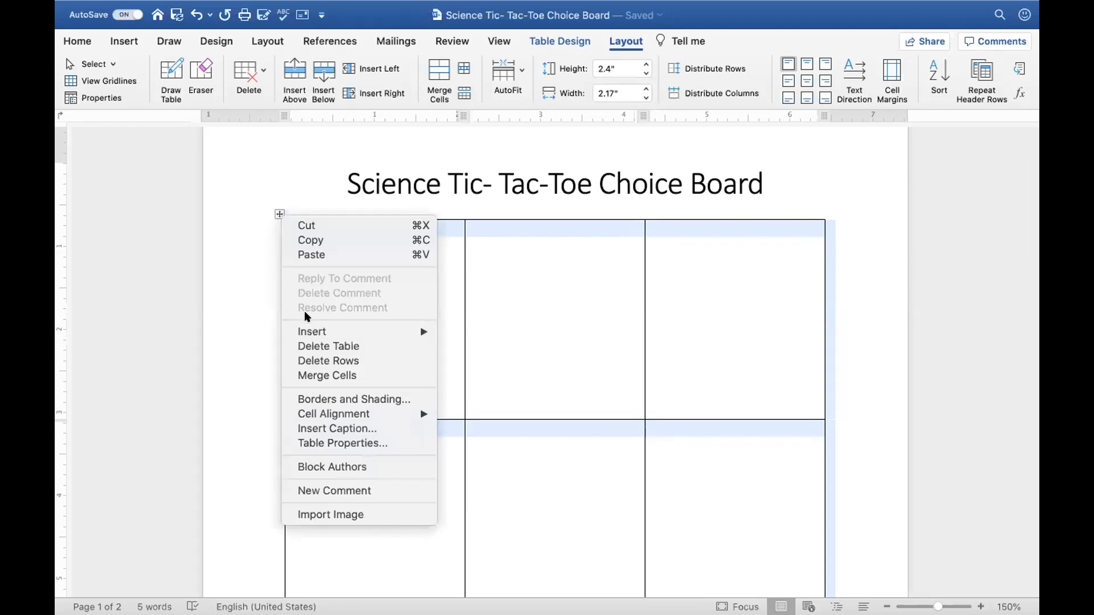
pyautogui.moveTo(306, 329)
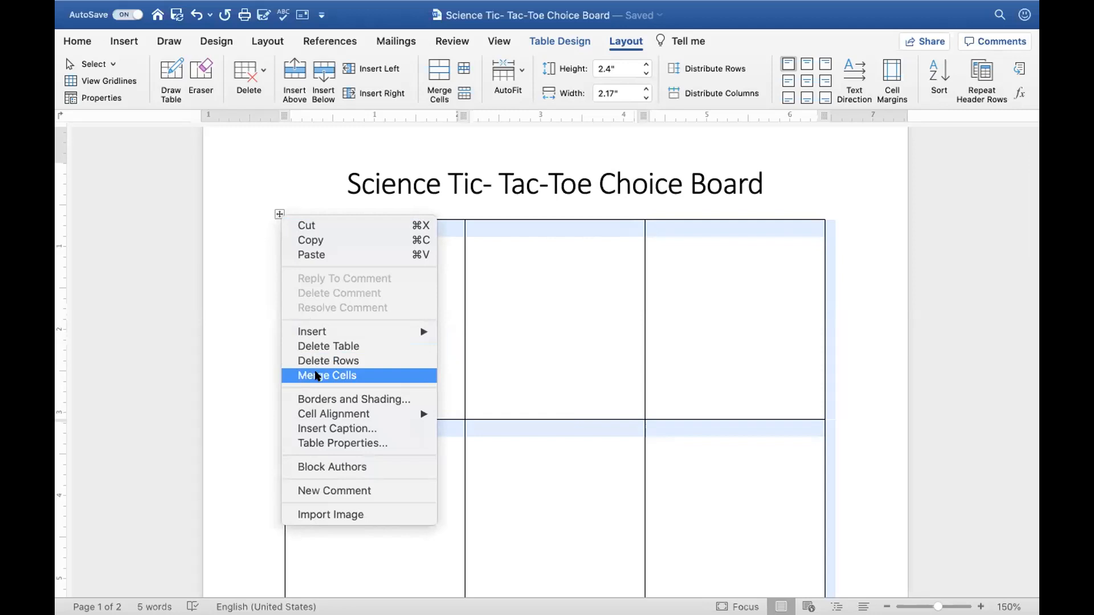
pyautogui.click(343, 398)
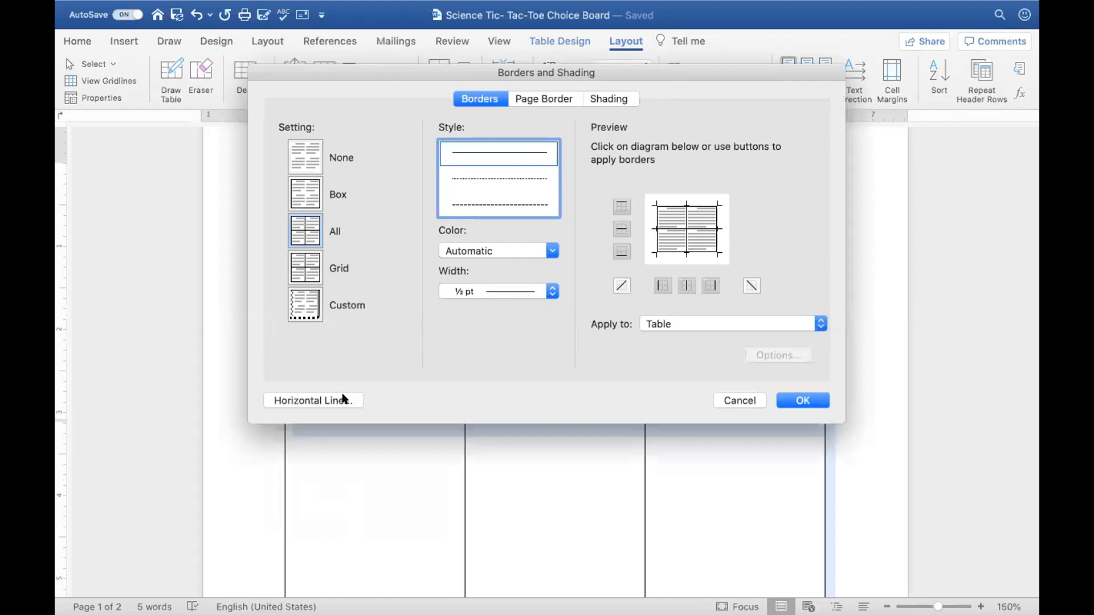
pyautogui.click(552, 292)
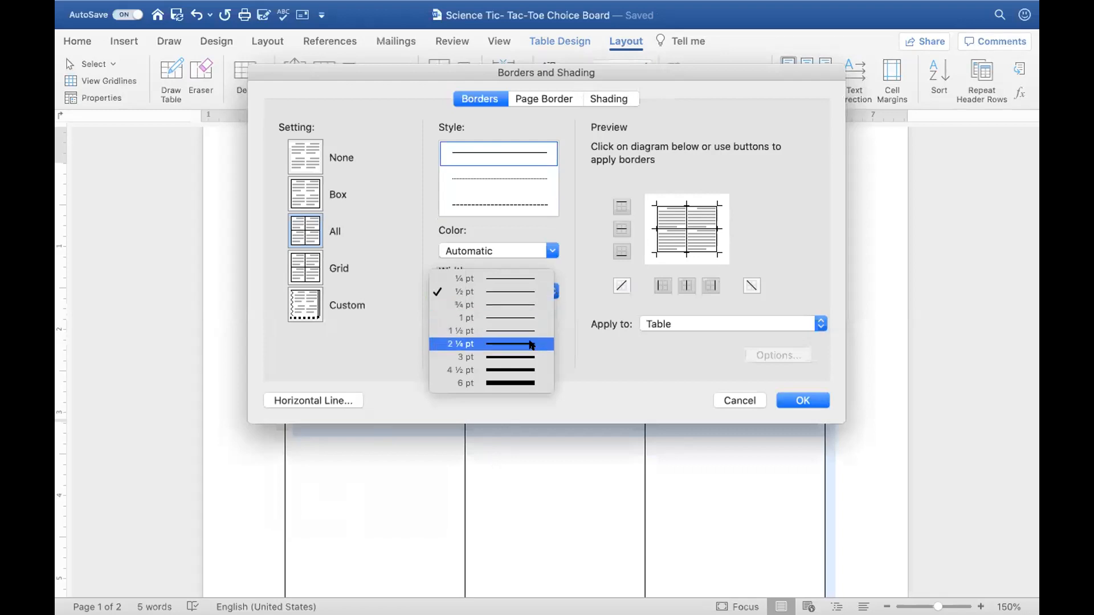
pyautogui.click(529, 344)
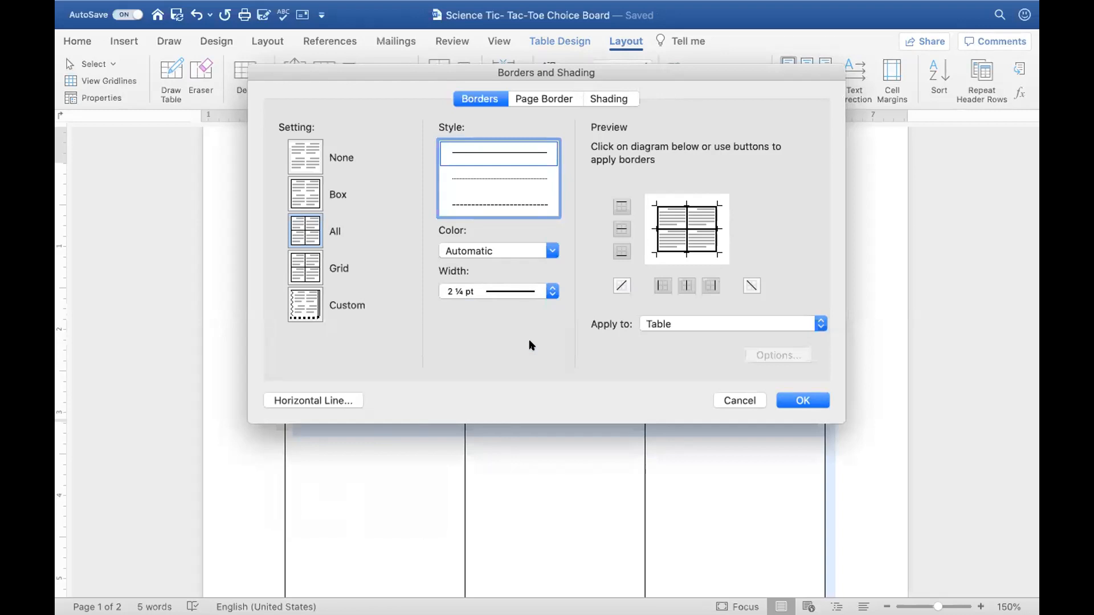
# Choose a light gold shading fill for the whole table and apply the border and shading settings.
pyautogui.click(552, 98)
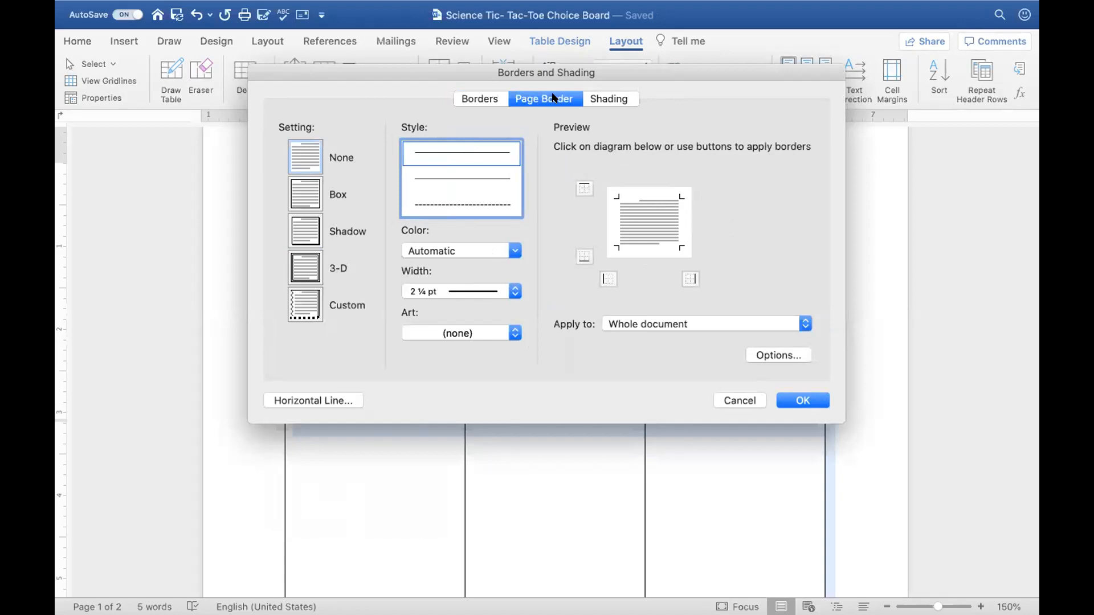
pyautogui.click(602, 98)
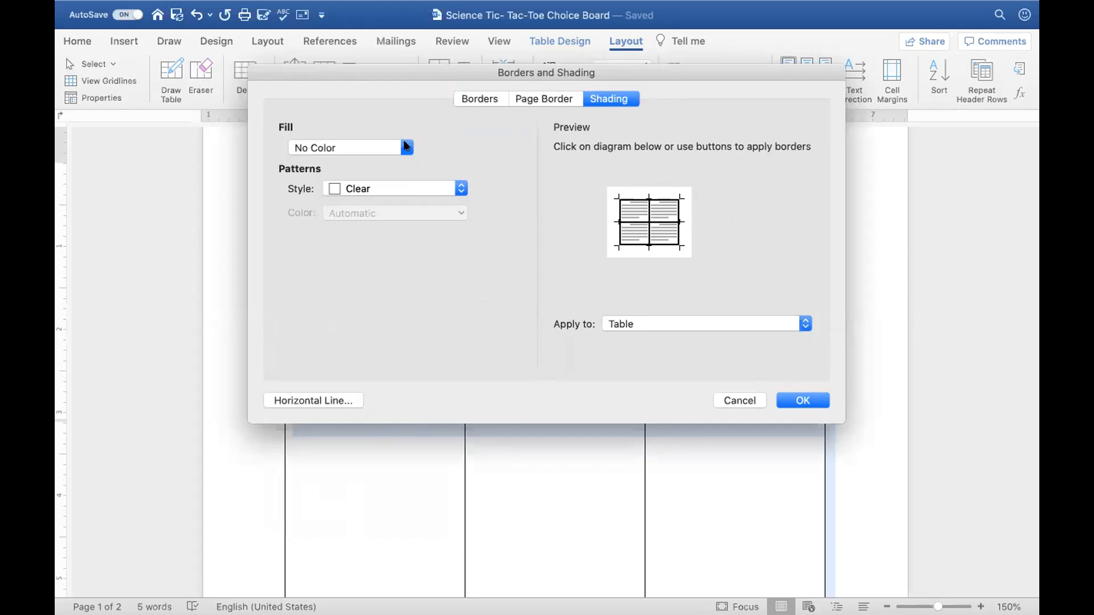
pyautogui.click(406, 147)
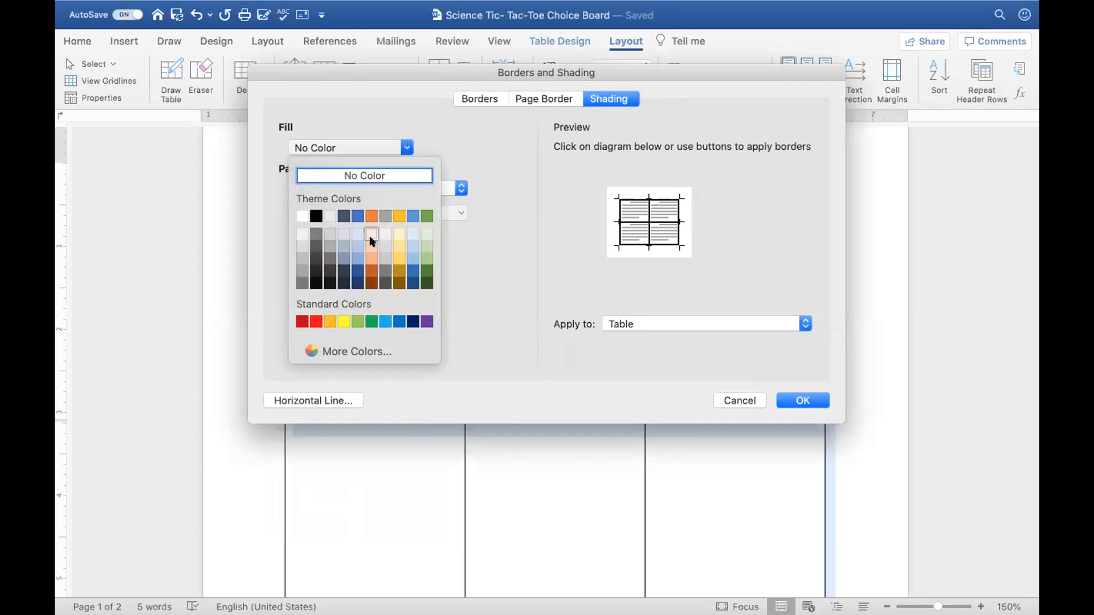
pyautogui.click(398, 242)
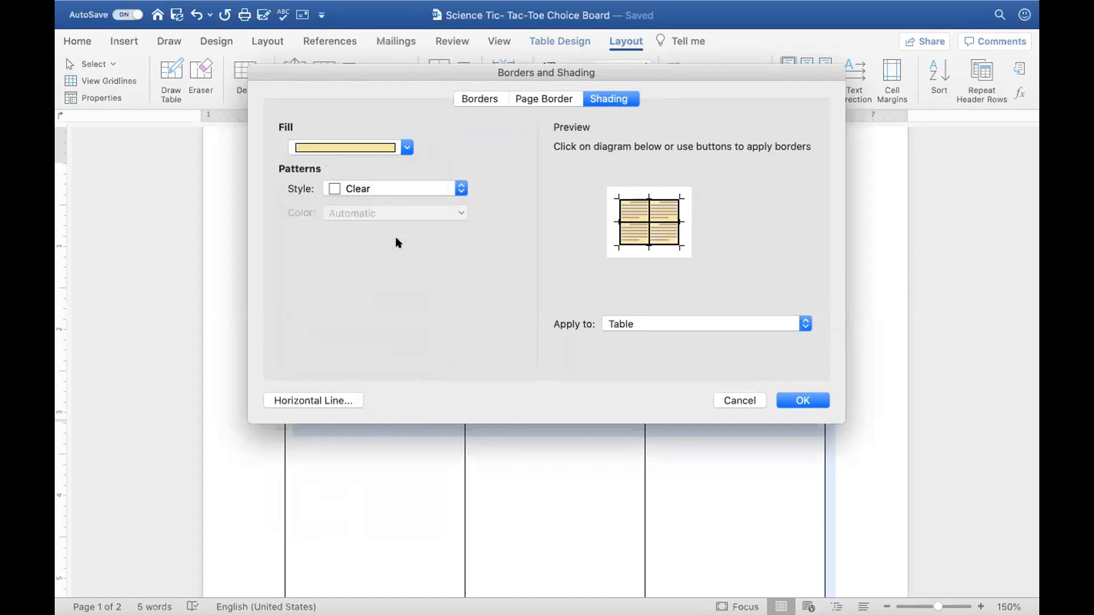
pyautogui.click(797, 399)
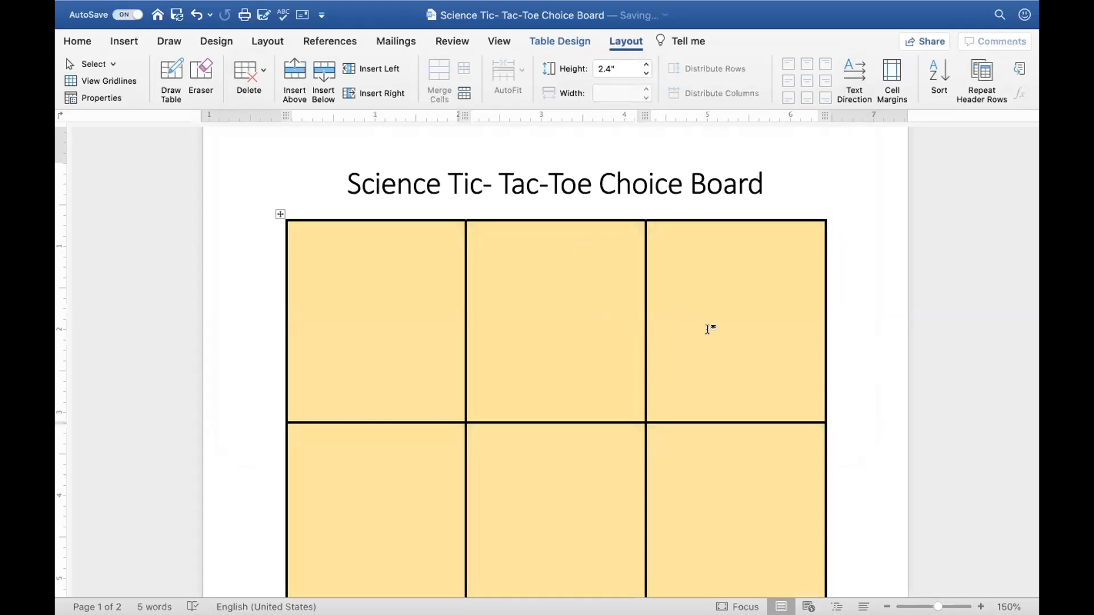
pyautogui.scroll(-1, 706, 329)
pyautogui.scroll(-5, 706, 330)
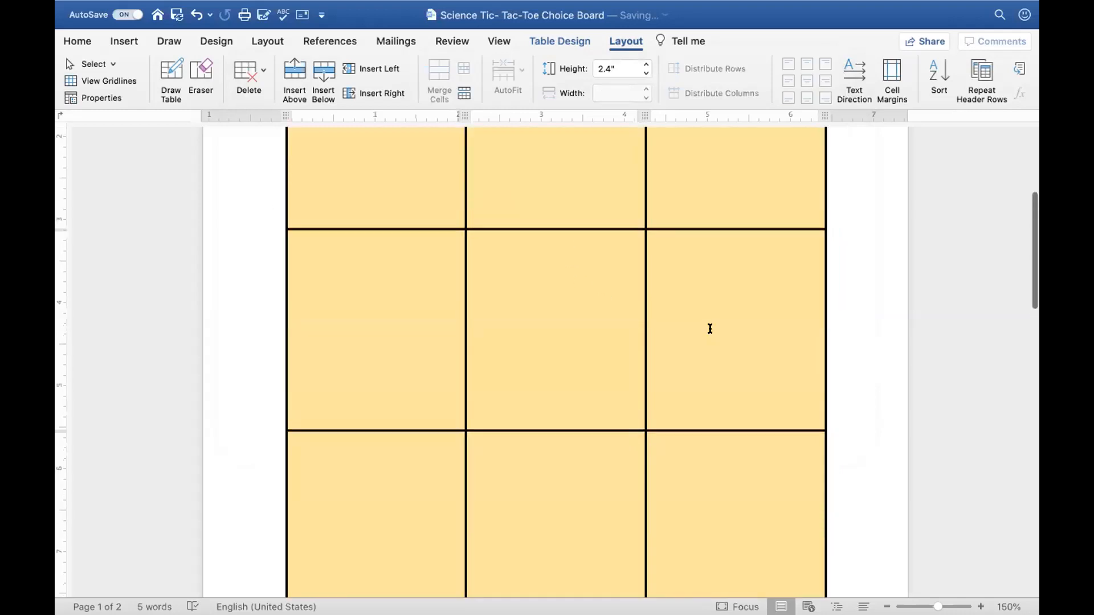
# Place the cursor in the table's first cell and search online pictures for "makey makey".
pyautogui.scroll(6, 710, 329)
pyautogui.click(311, 283)
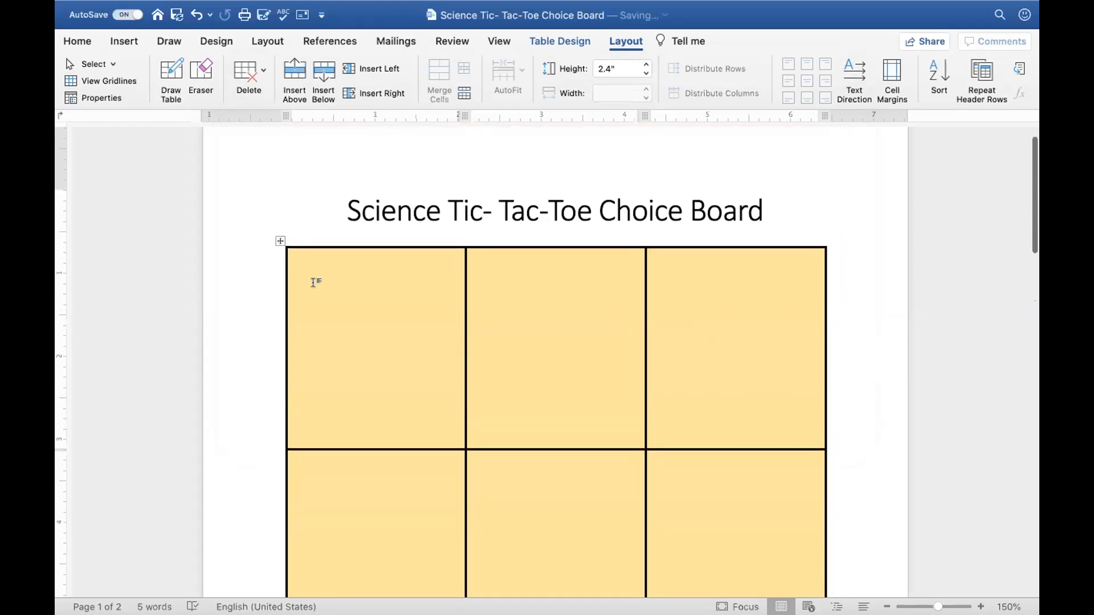
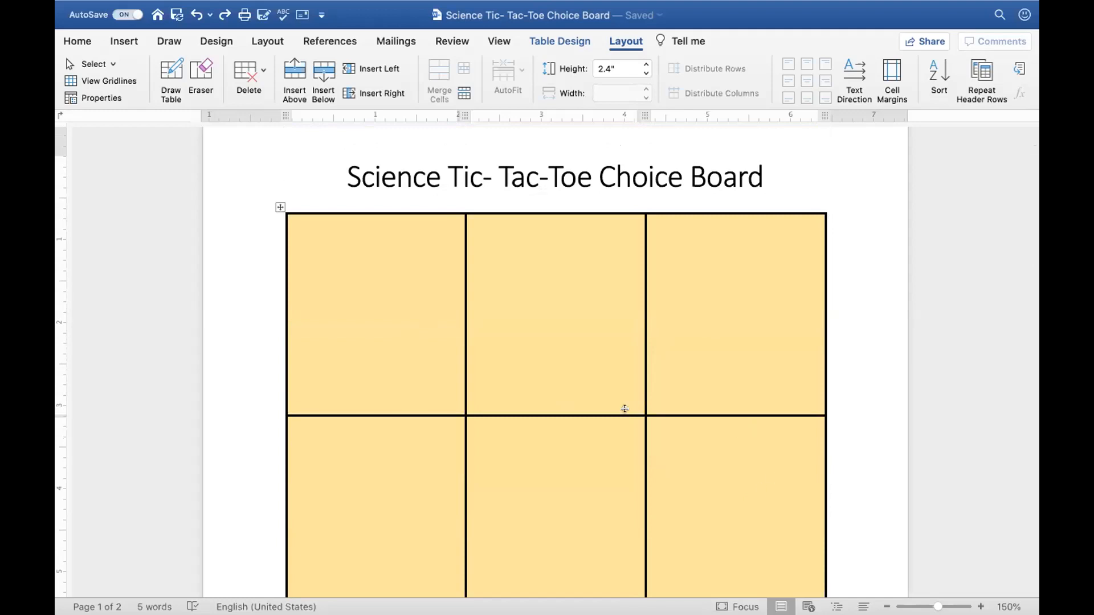
pyautogui.scroll(-2, 638, 364)
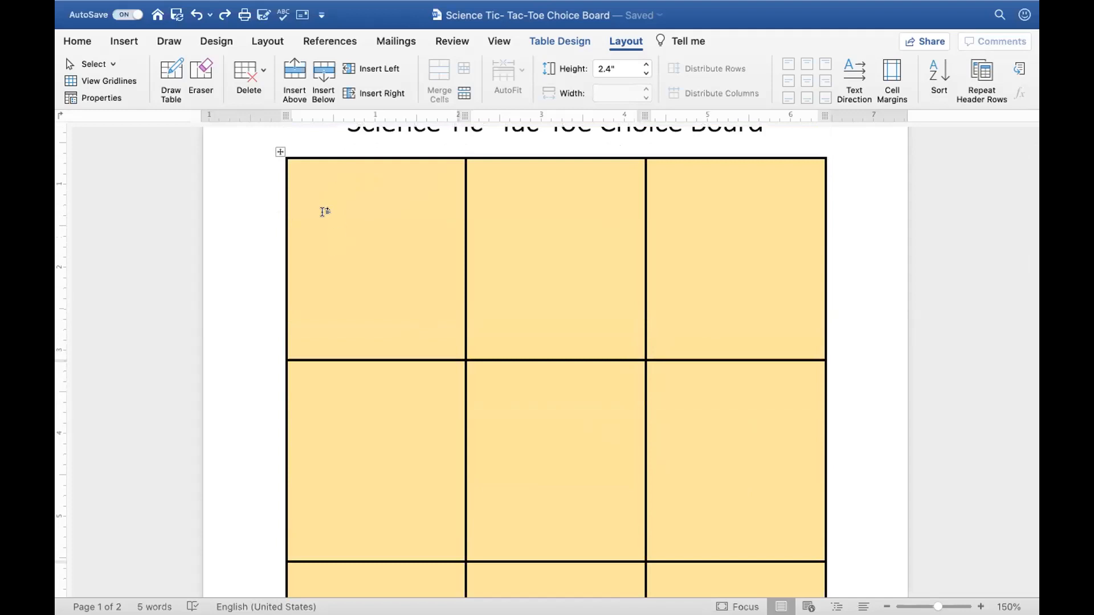
pyautogui.click(329, 198)
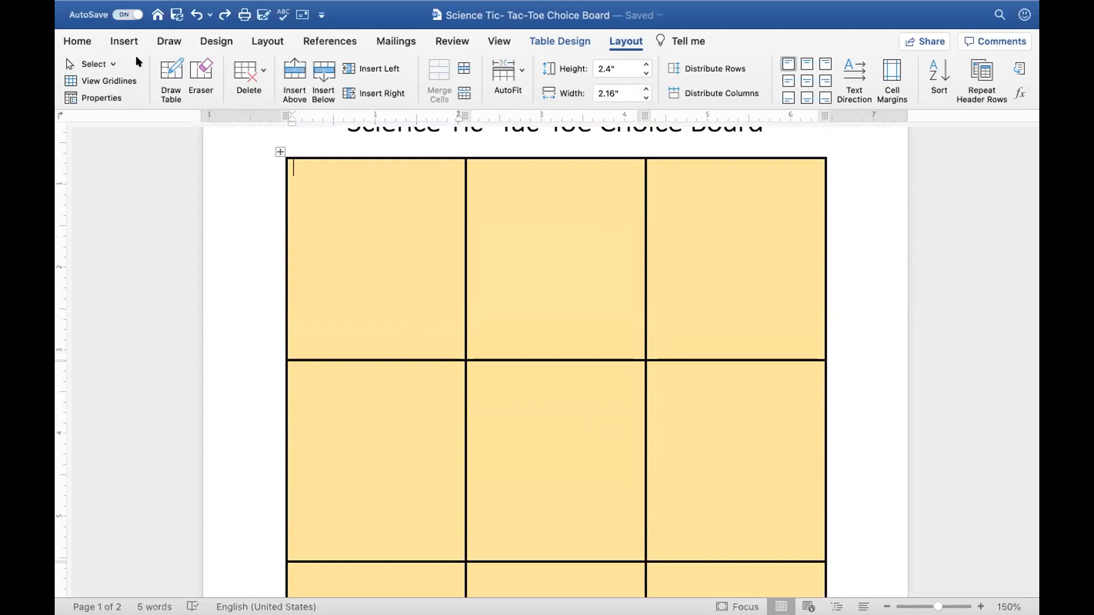
pyautogui.click(123, 42)
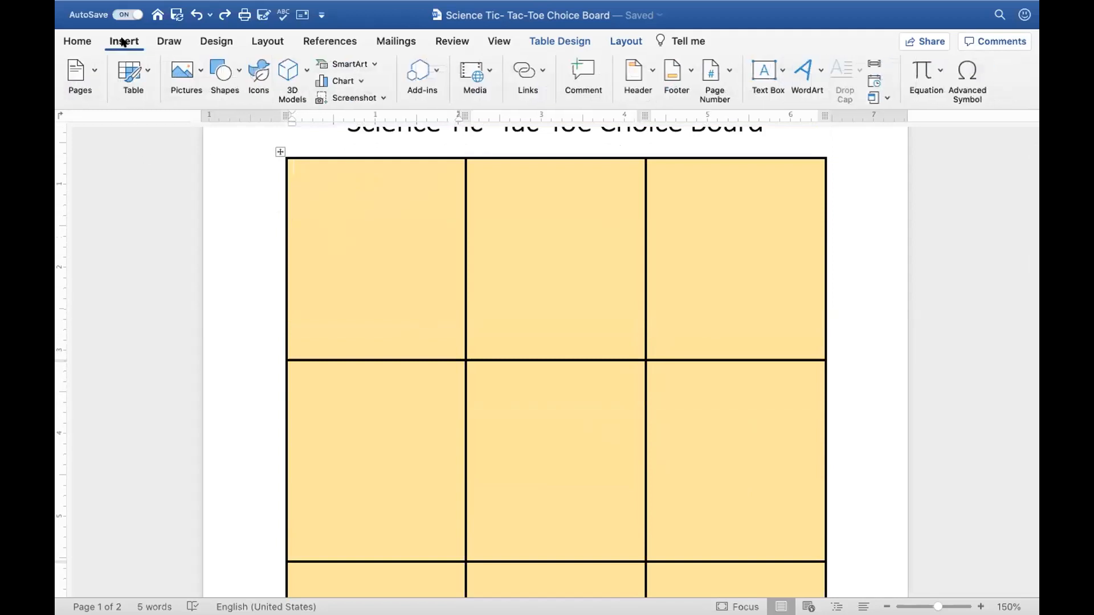
pyautogui.click(197, 72)
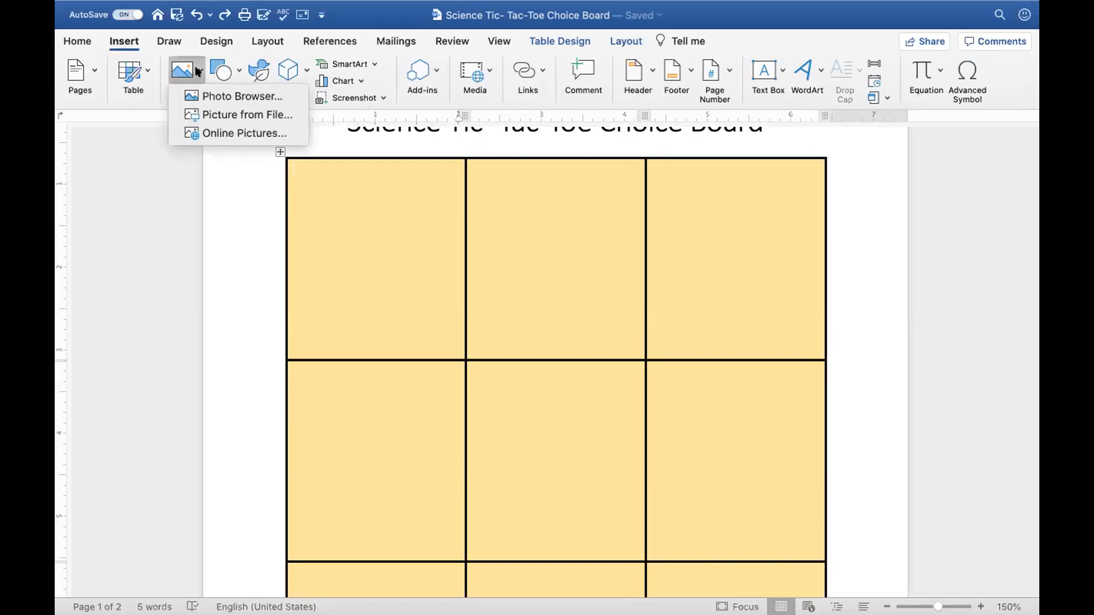
pyautogui.click(223, 132)
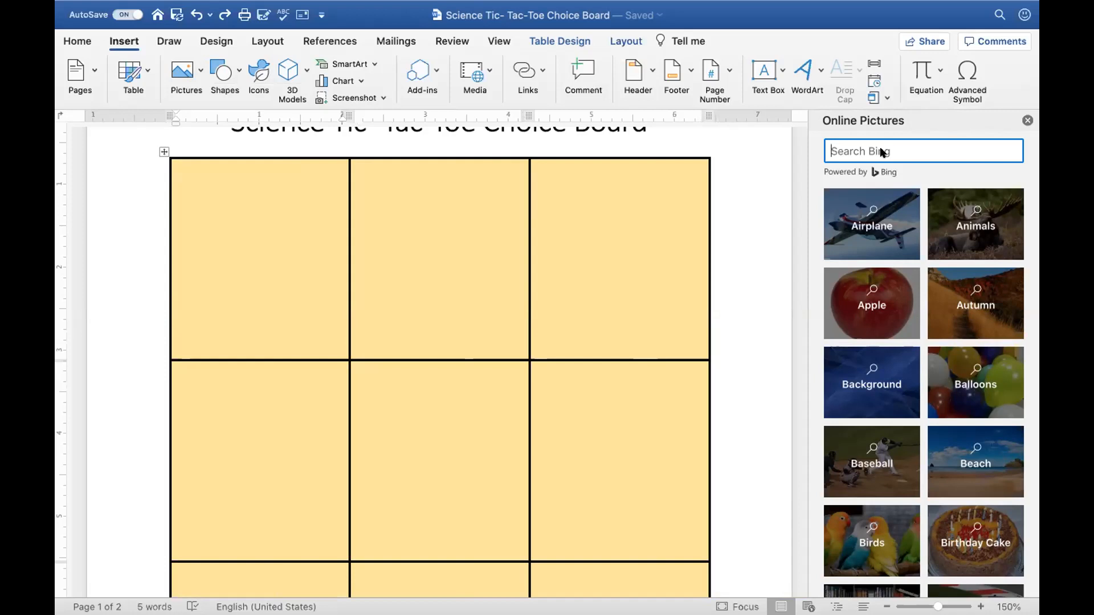
pyautogui.write('makey makey')
pyautogui.press('Return')
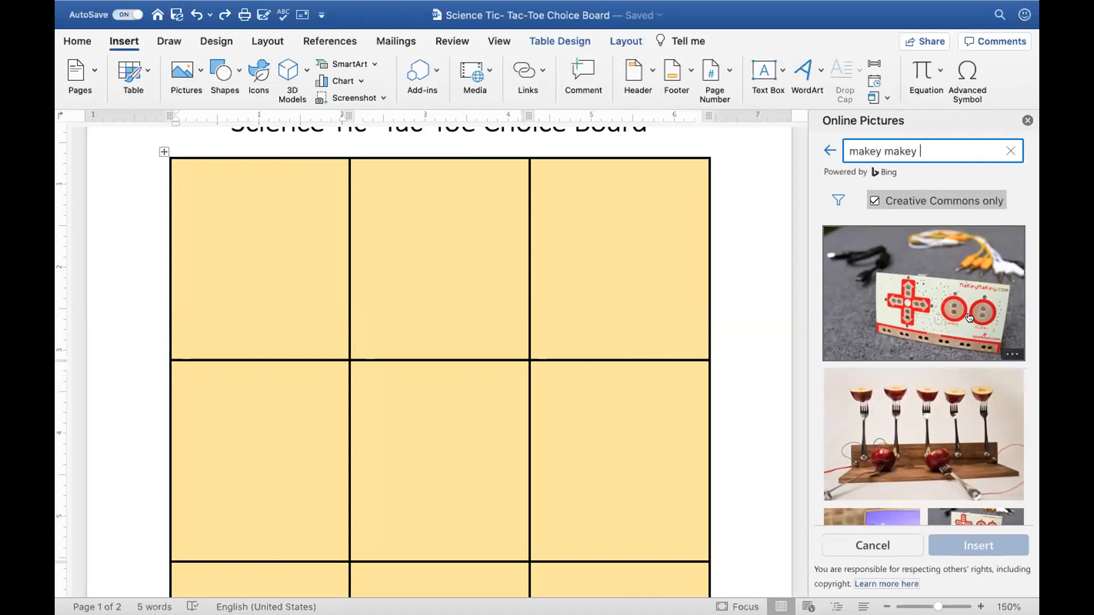
# Browse the Creative Commons results and insert the Banana Piano picture into the first cell.
pyautogui.scroll(-5, 968, 318)
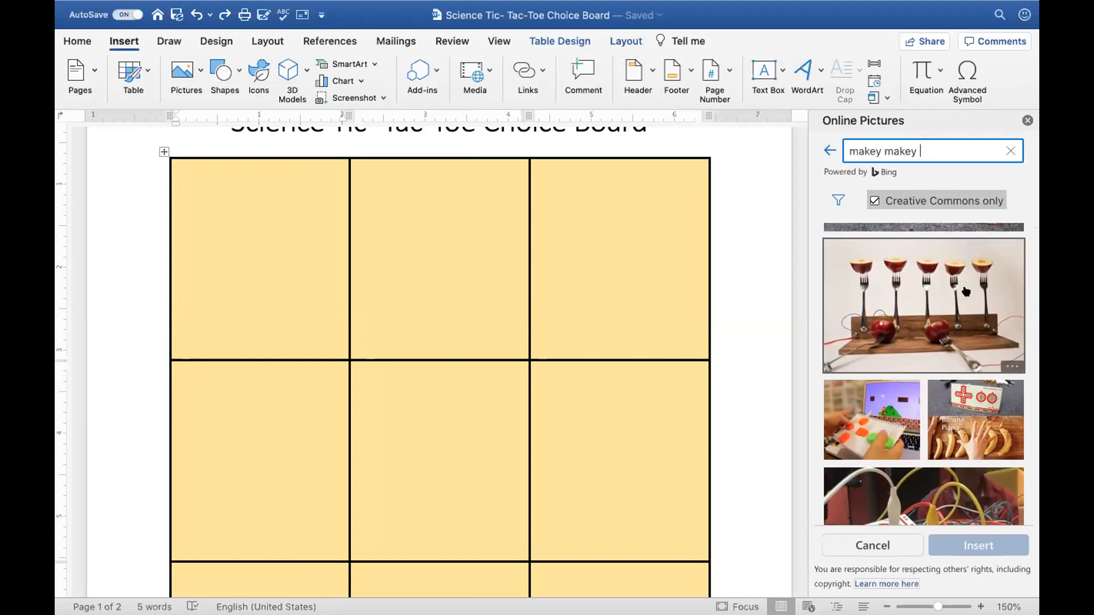
pyautogui.scroll(-4, 966, 291)
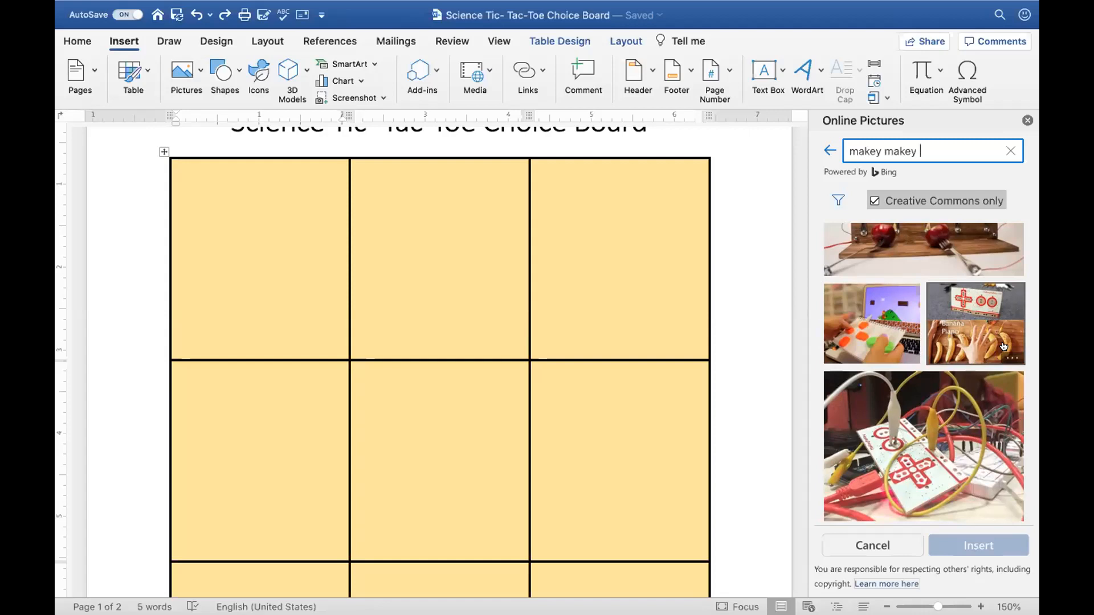
pyautogui.scroll(-10, 1003, 345)
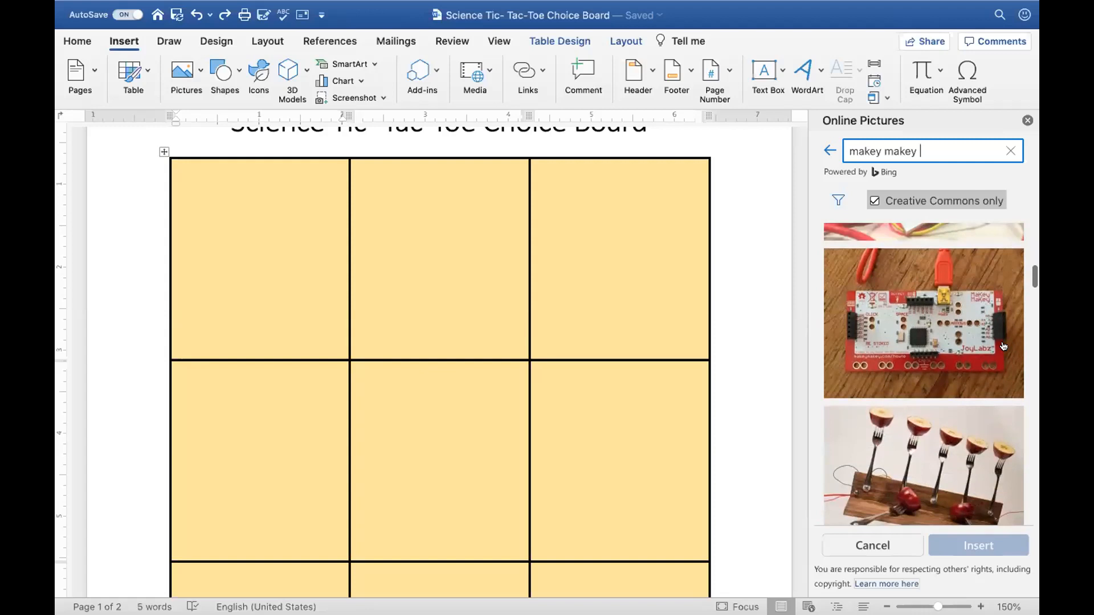
pyautogui.scroll(-5, 1003, 346)
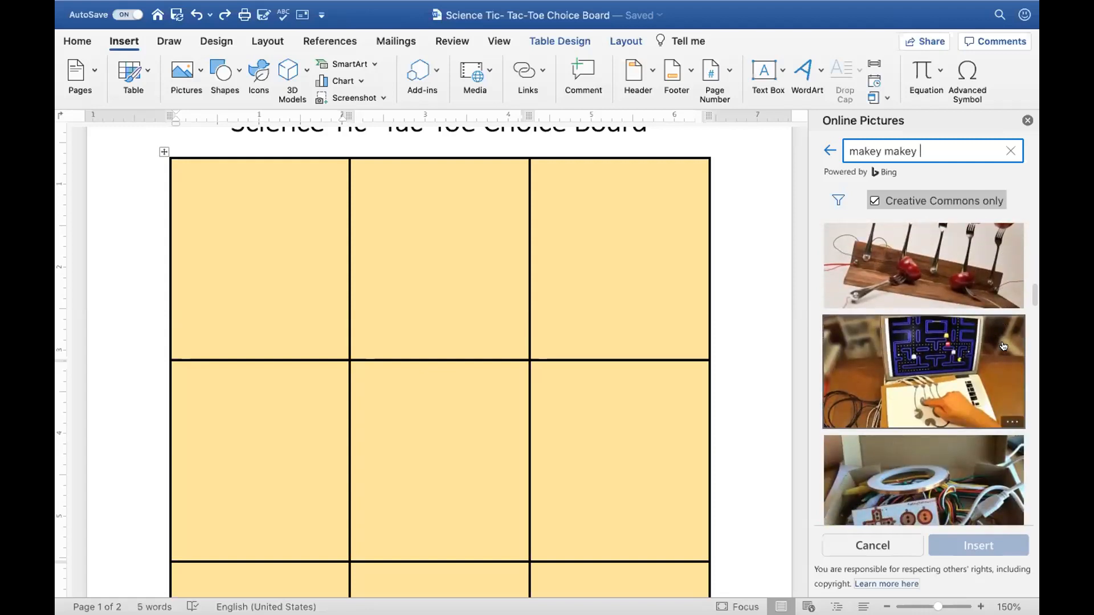
pyautogui.scroll(3, 1003, 345)
pyautogui.scroll(5, 1003, 346)
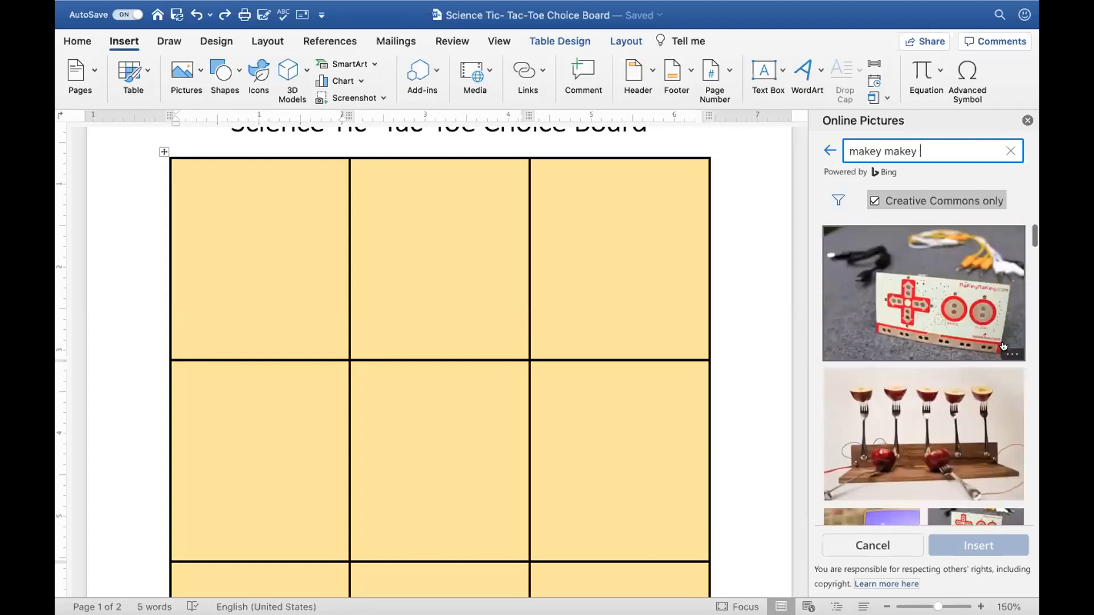
pyautogui.scroll(-5, 1004, 345)
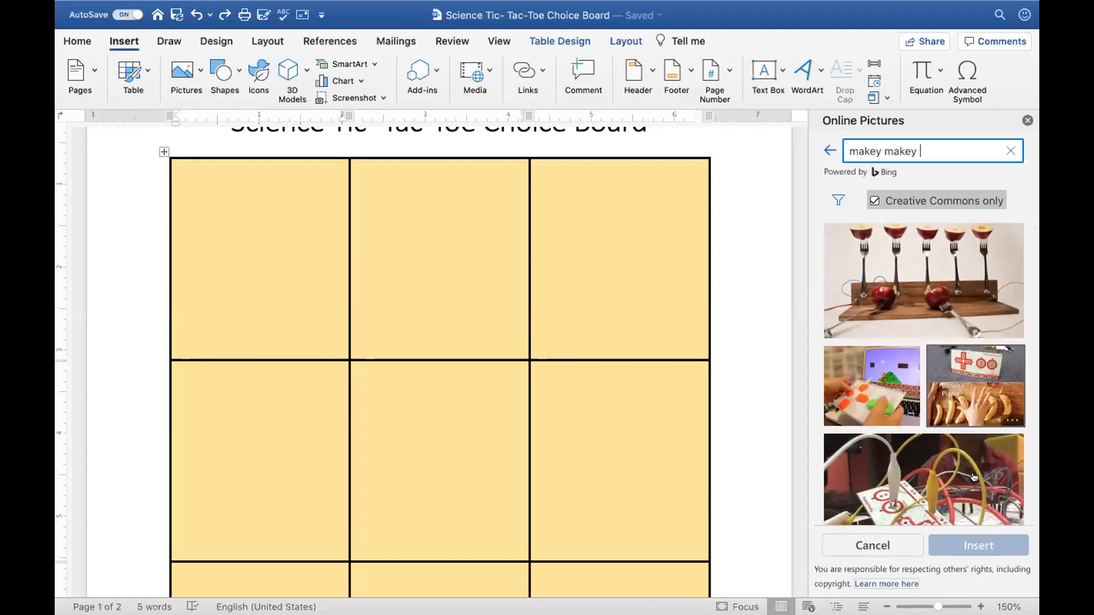
pyautogui.click(978, 391)
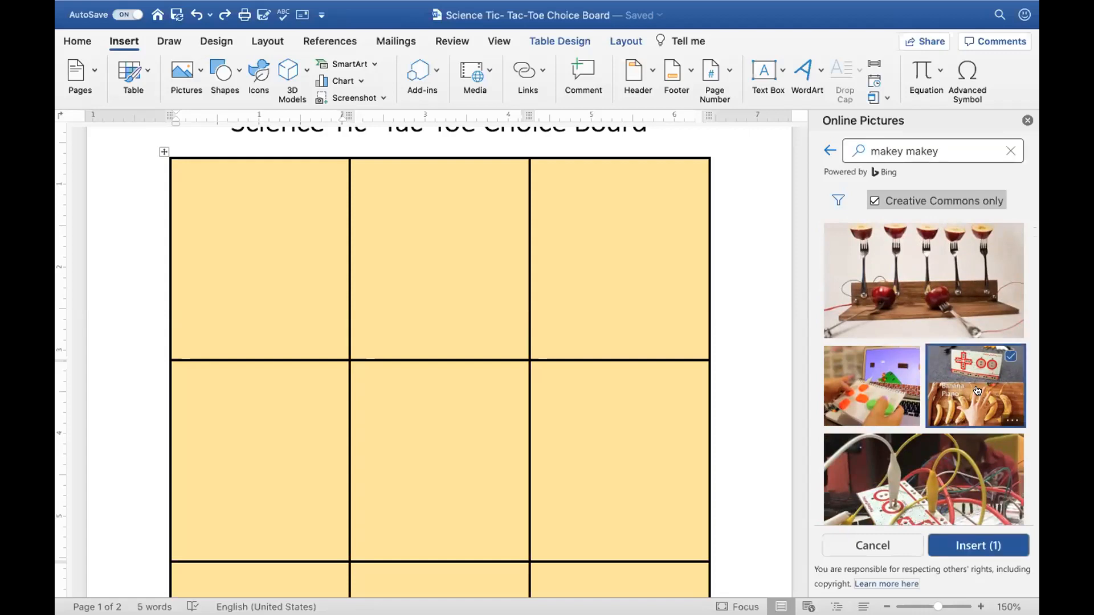
pyautogui.click(980, 545)
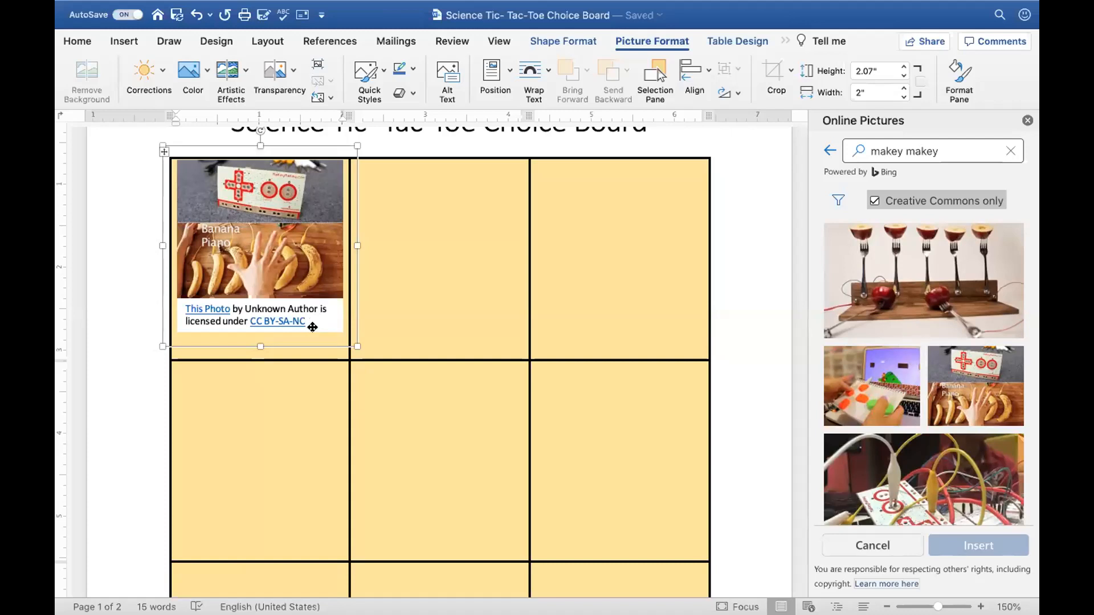
# Delete the photo attribution caption below the Banana Piano picture.
pyautogui.click(306, 301)
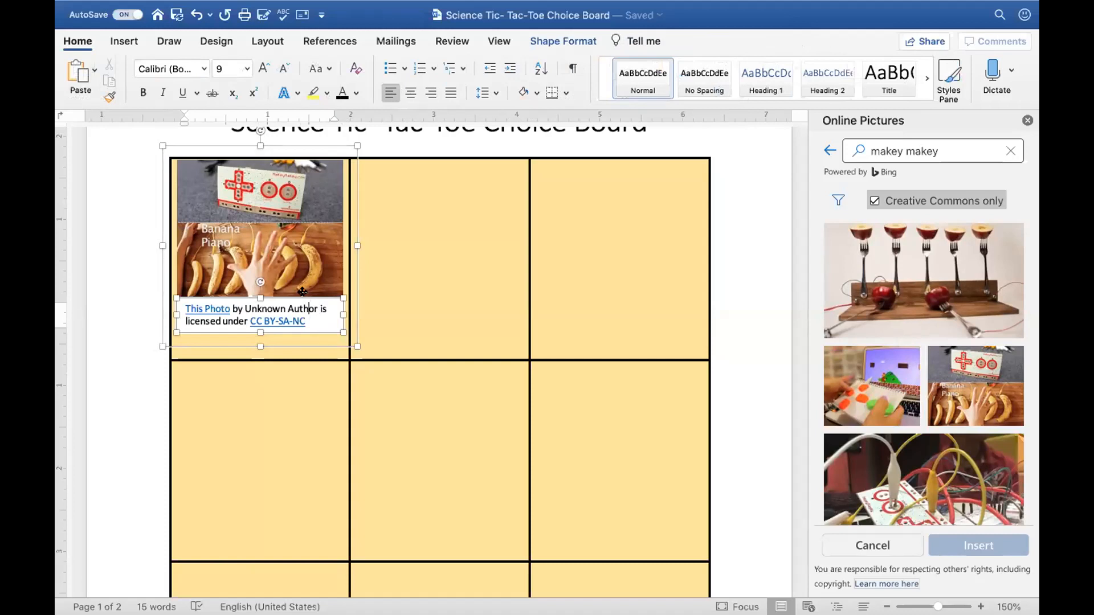
pyautogui.click(303, 295)
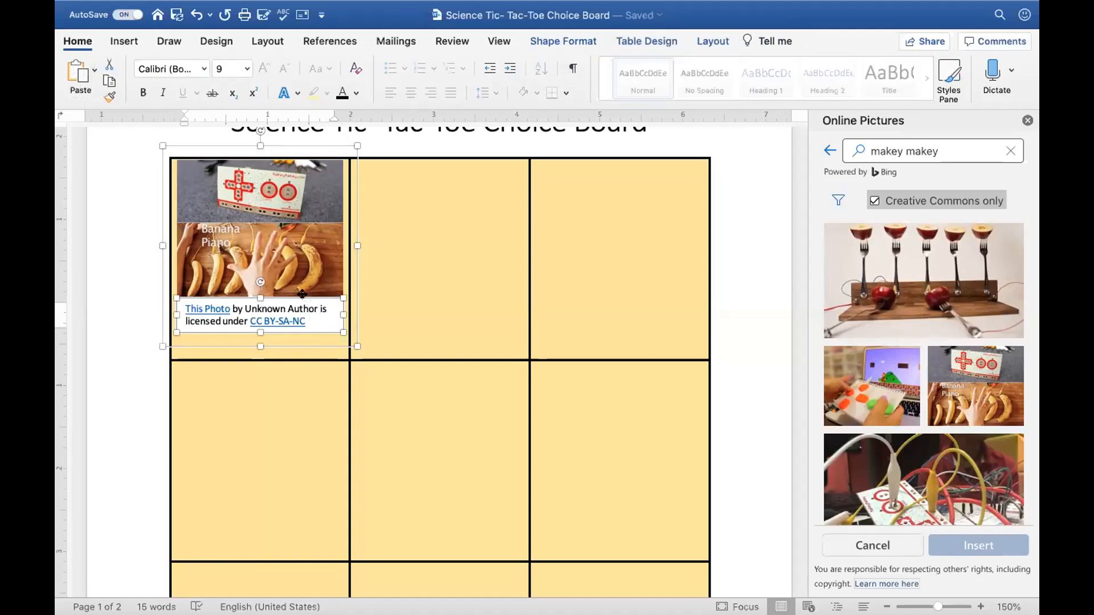
pyautogui.press('Delete')
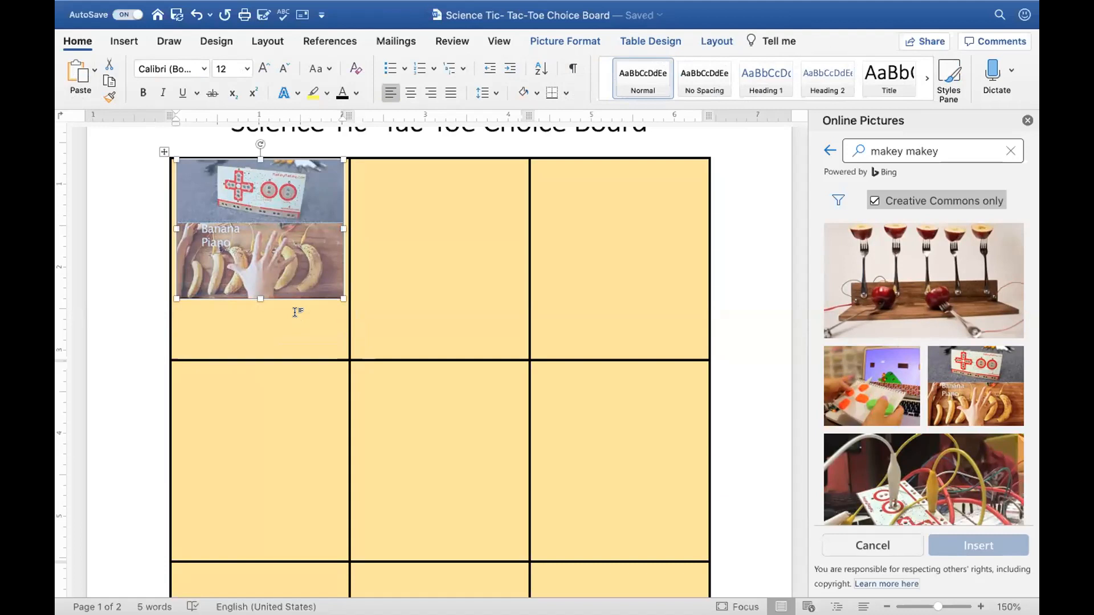
# Set the Banana Piano picture's text wrapping to In Front of Text, and reposition it lower in the first cell, stretching it slightly taller.
pyautogui.rightClick(291, 225)
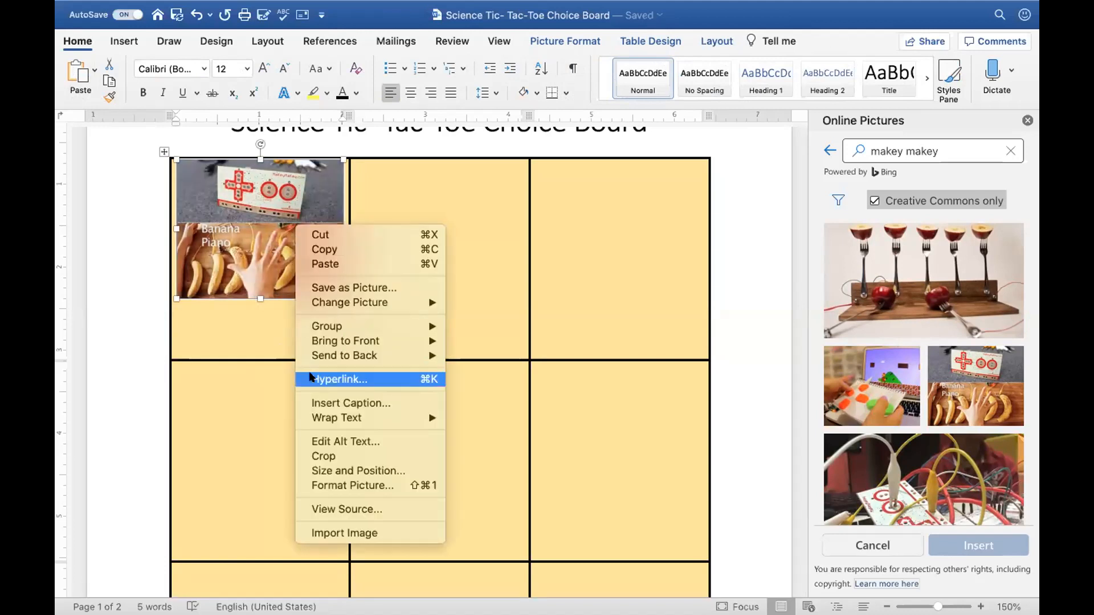
pyautogui.moveTo(333, 418)
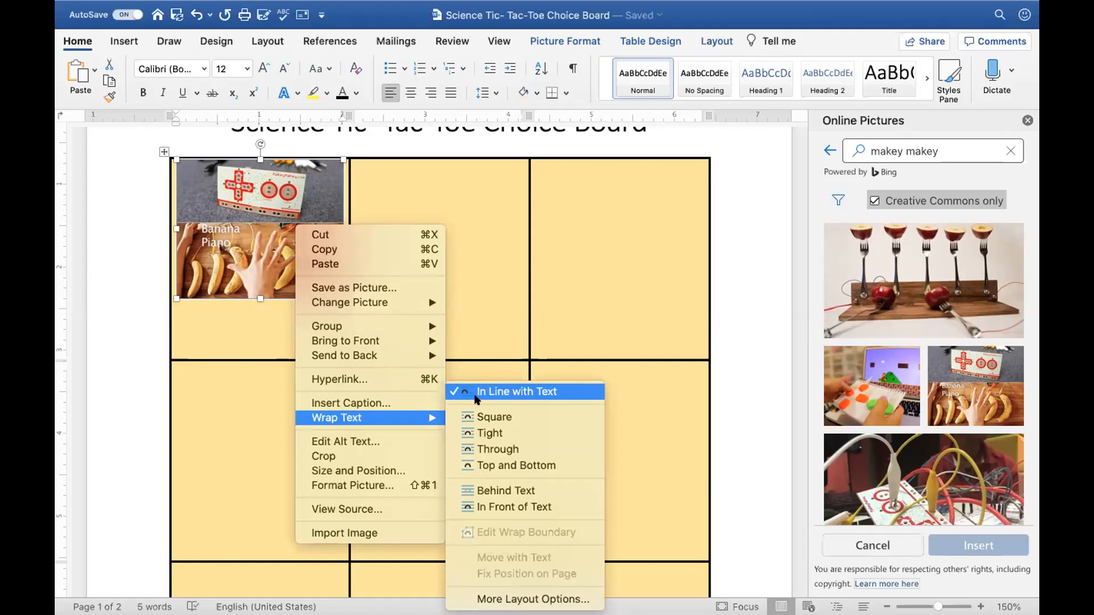
pyautogui.click(469, 505)
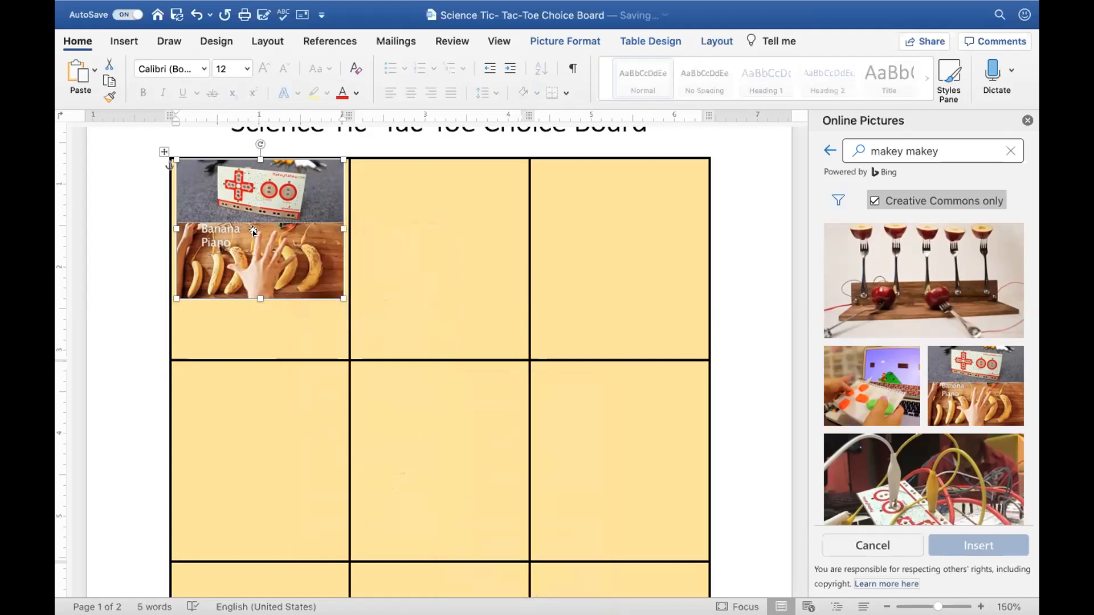
pyautogui.moveTo(254, 232); pyautogui.dragTo(252, 260)
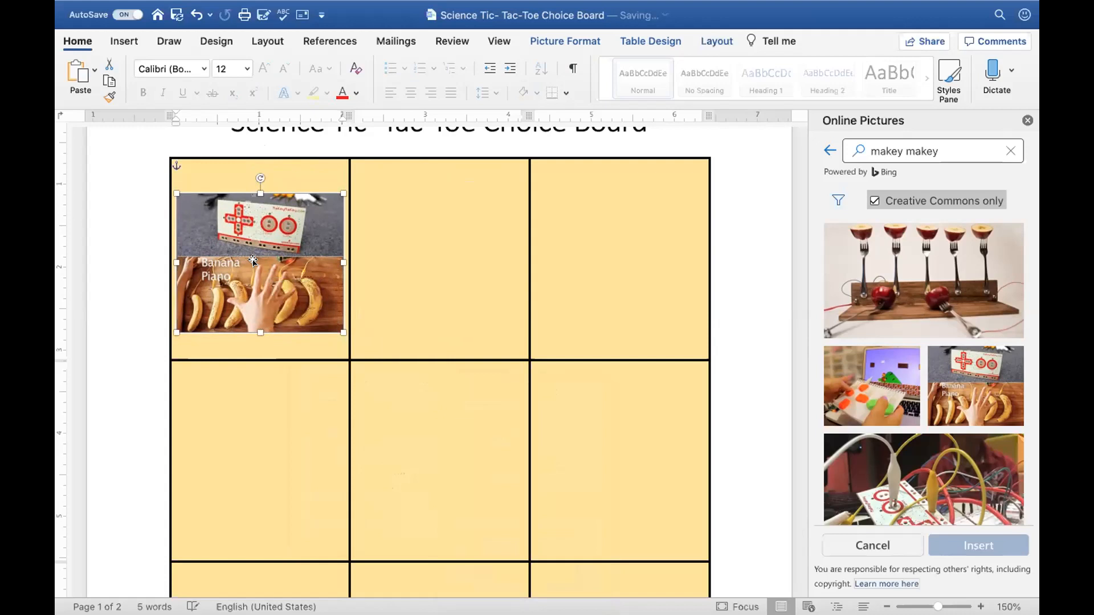
pyautogui.moveTo(254, 187); pyautogui.dragTo(251, 172)
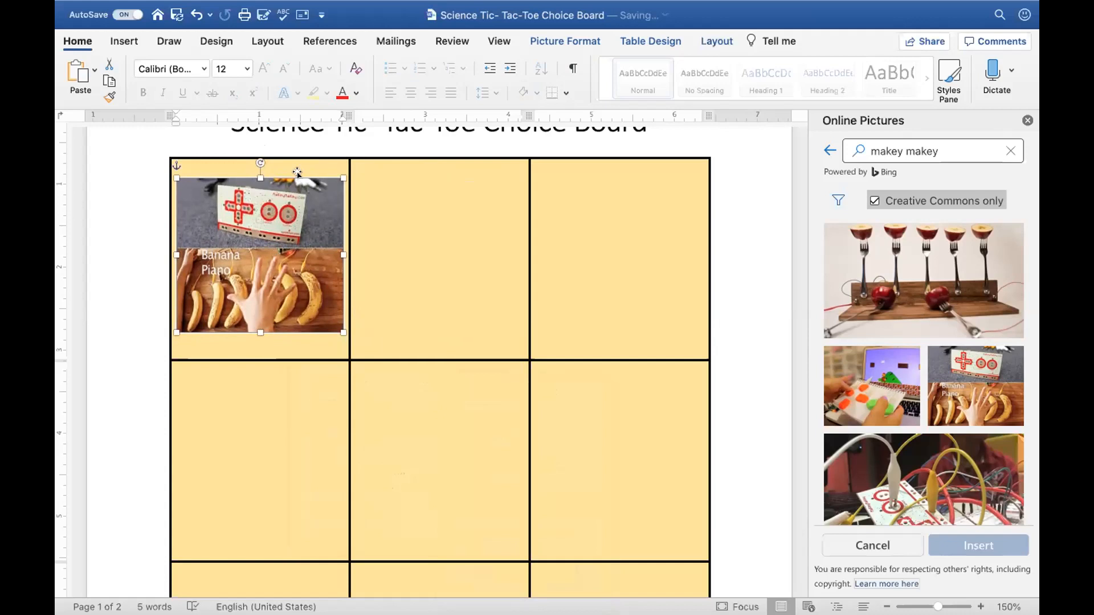
pyautogui.rightClick(285, 259)
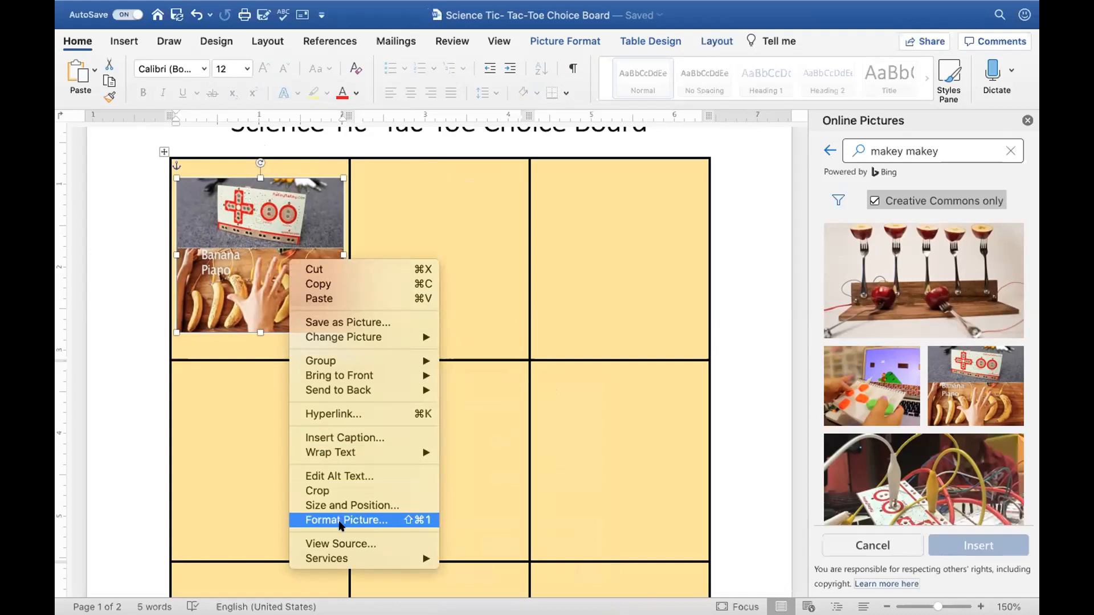
pyautogui.click(347, 416)
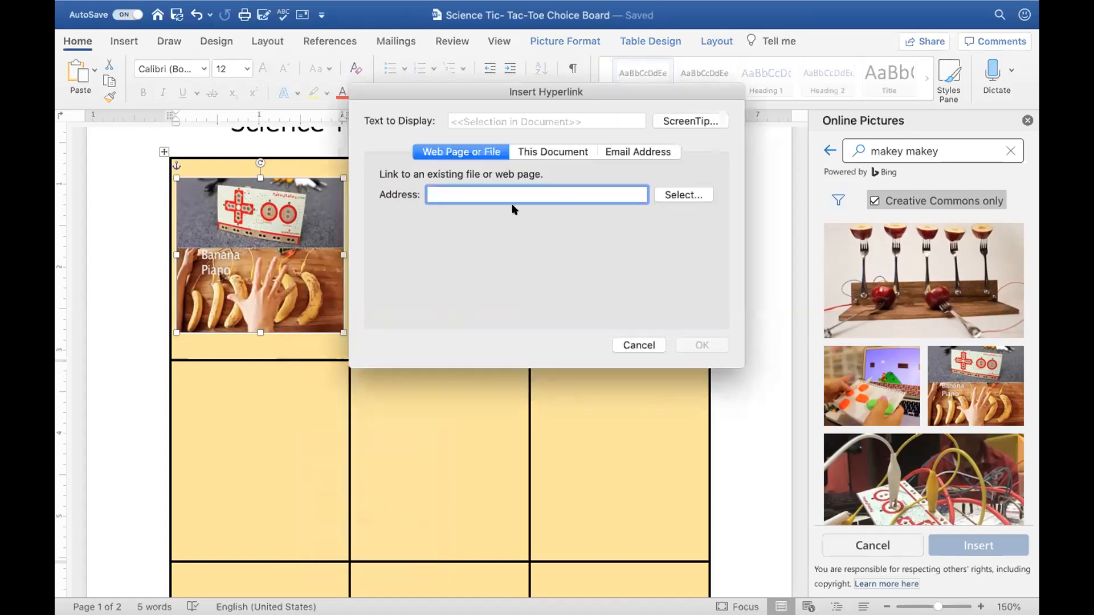
pyautogui.write('makey')
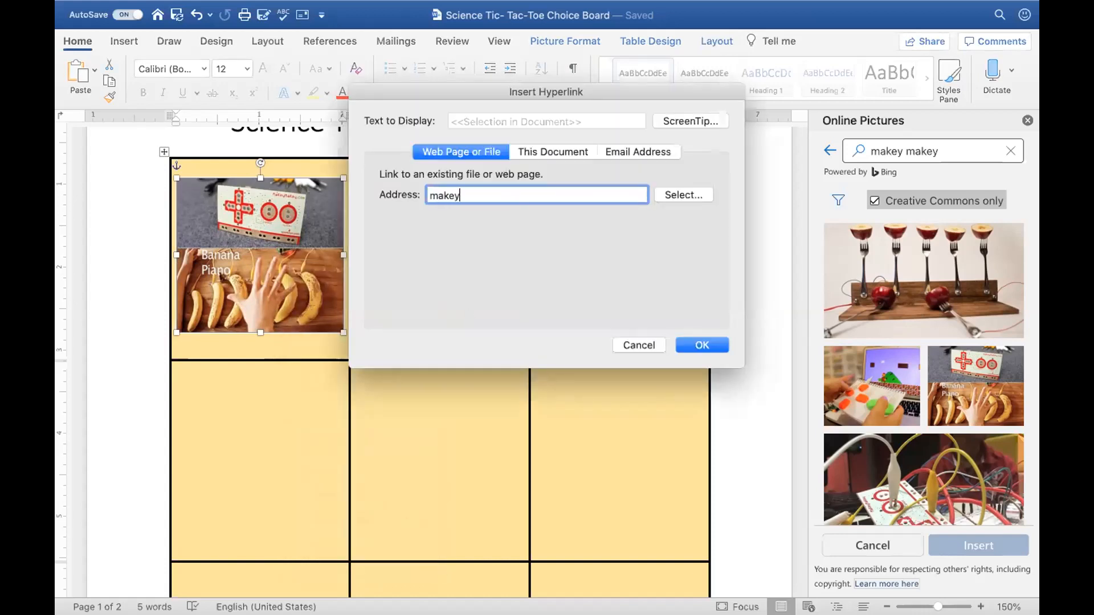
pyautogui.write('makey.com')
pyautogui.click(428, 194)
pyautogui.write('www.')
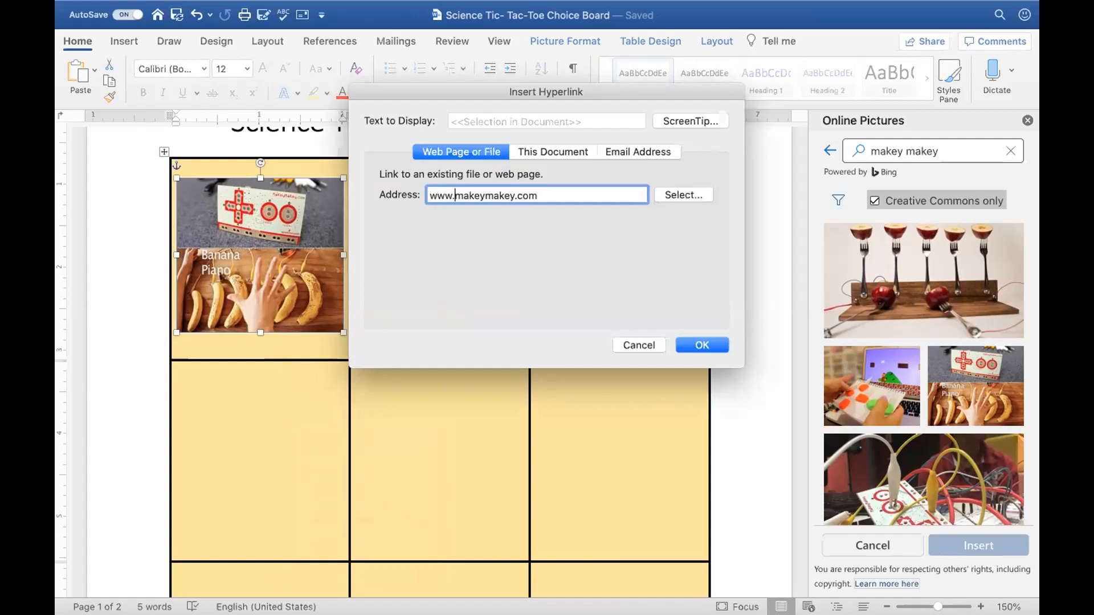
pyautogui.click(708, 344)
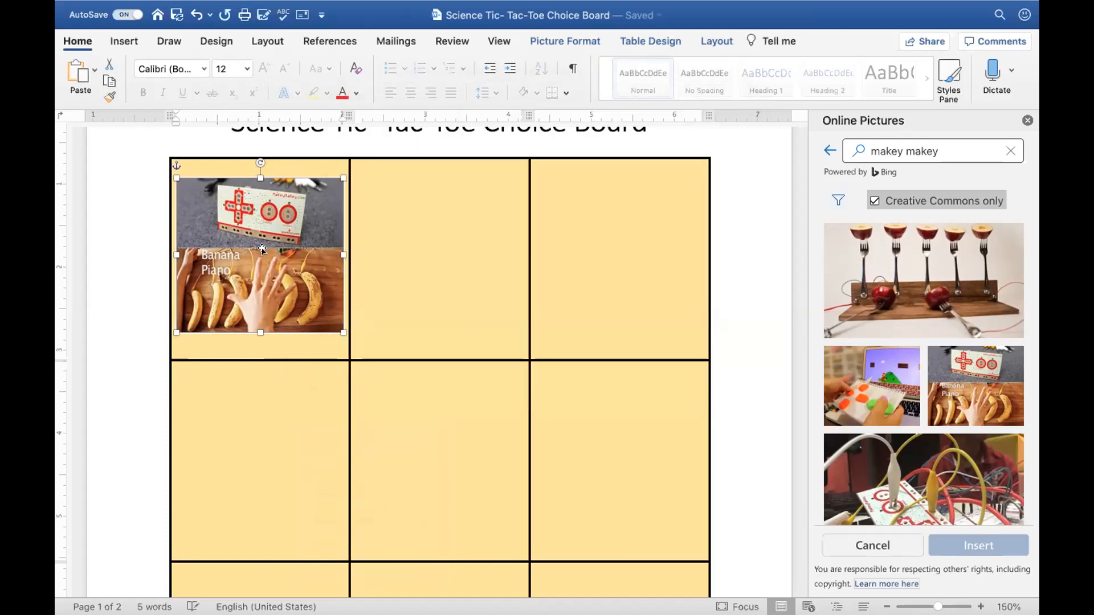
pyautogui.click(264, 363)
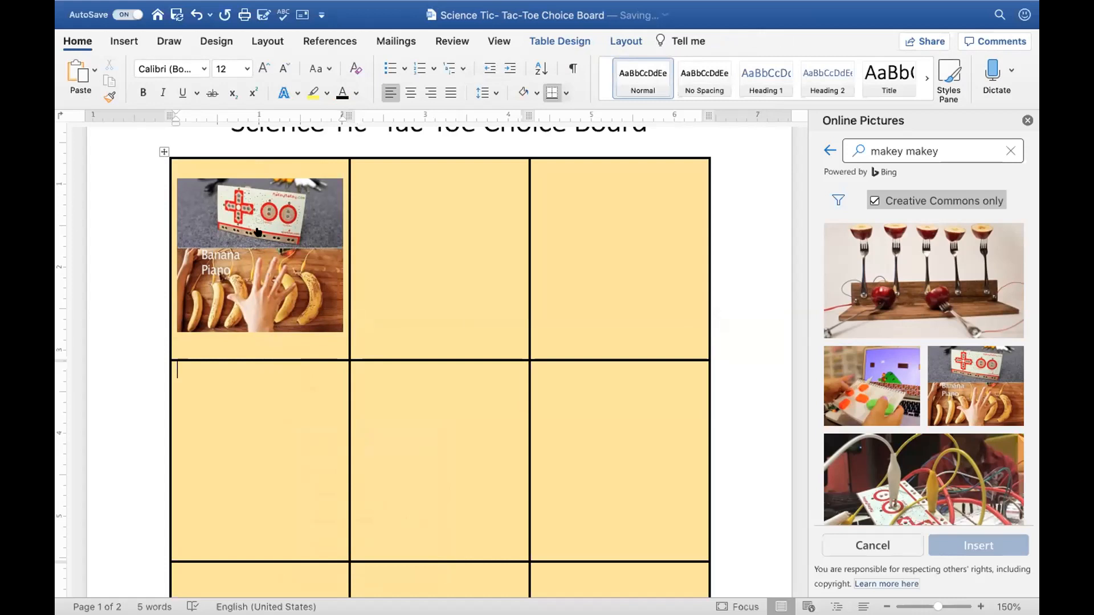
pyautogui.moveTo(255, 242)
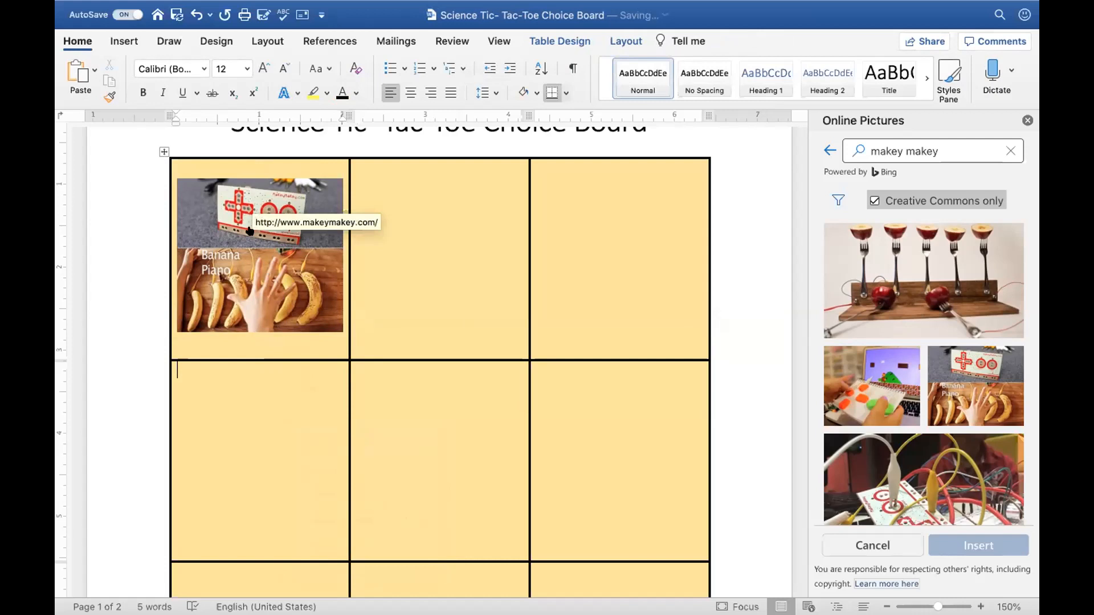
# Review the Banana Piano picture's hyperlink options for web page or file, this document and email address, keeping the existing web link.
pyautogui.rightClick(249, 231)
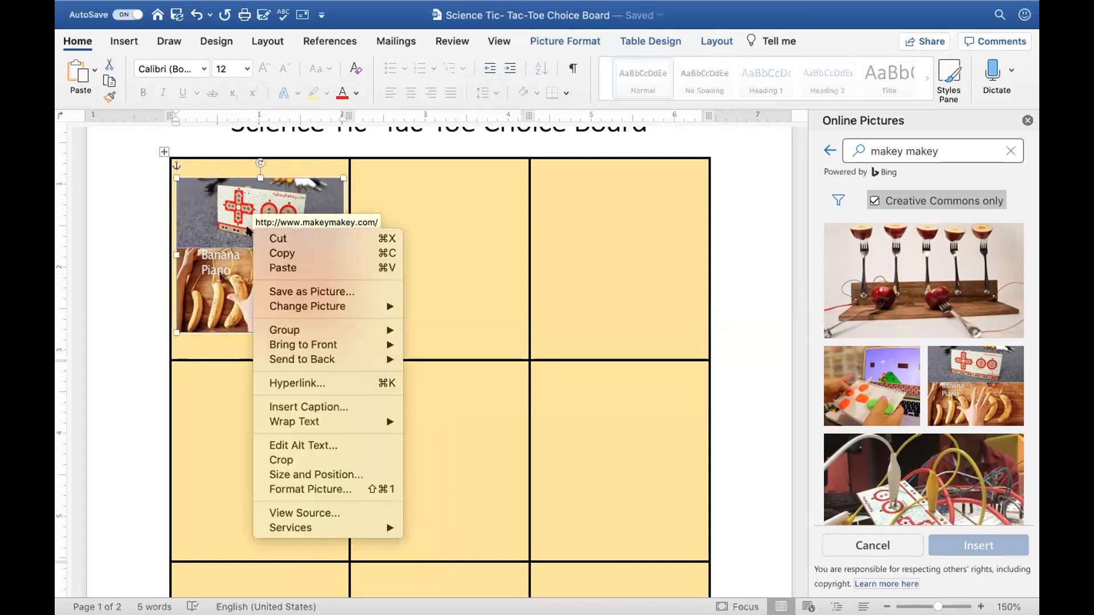
pyautogui.click(293, 382)
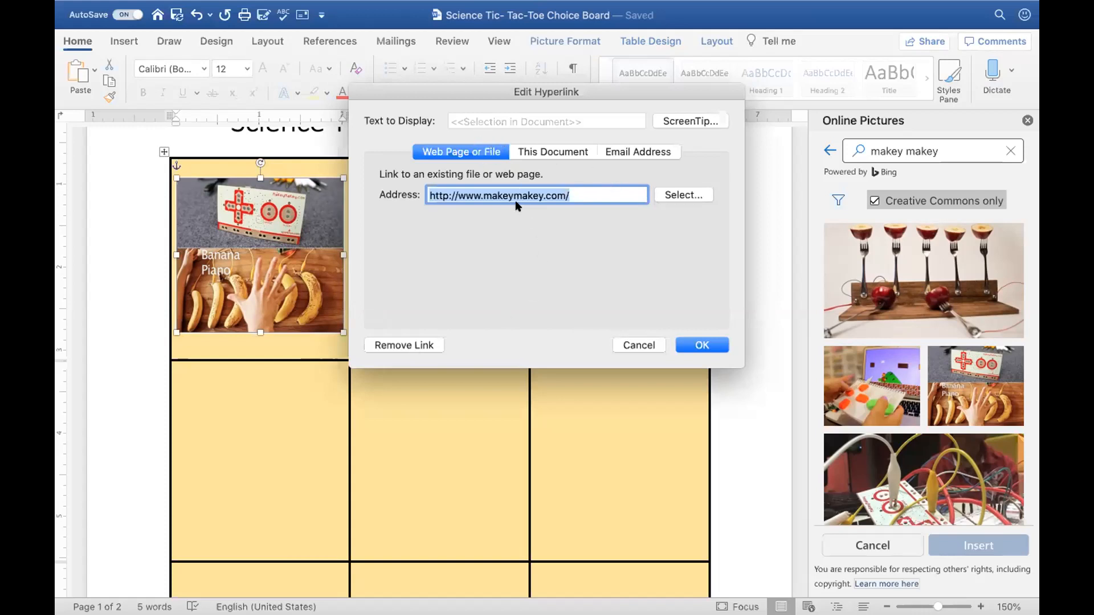
pyautogui.click(561, 153)
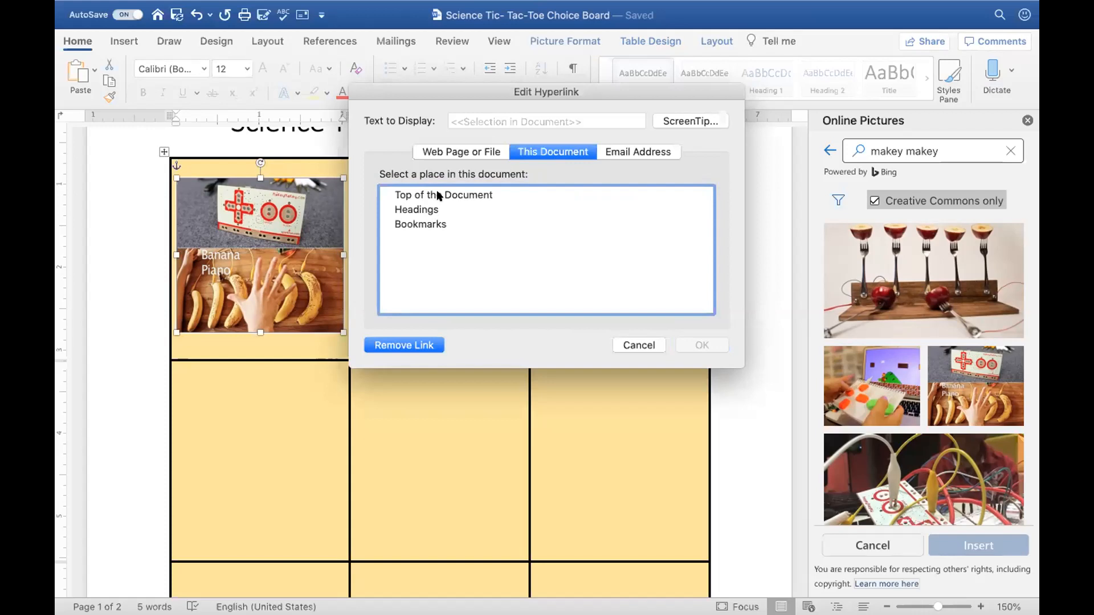
pyautogui.click(653, 155)
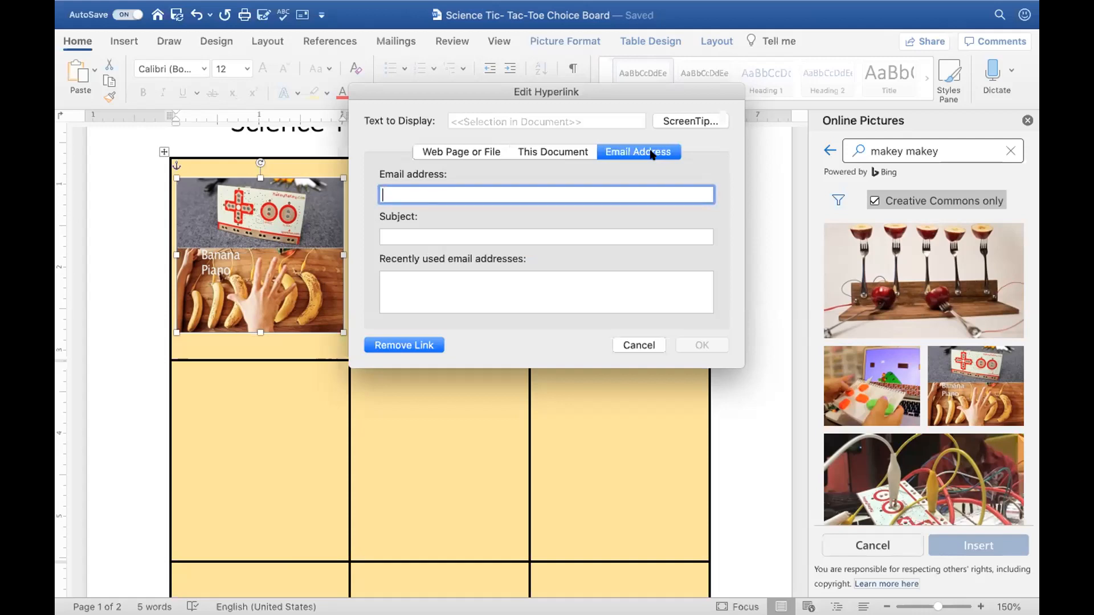
pyautogui.click(480, 152)
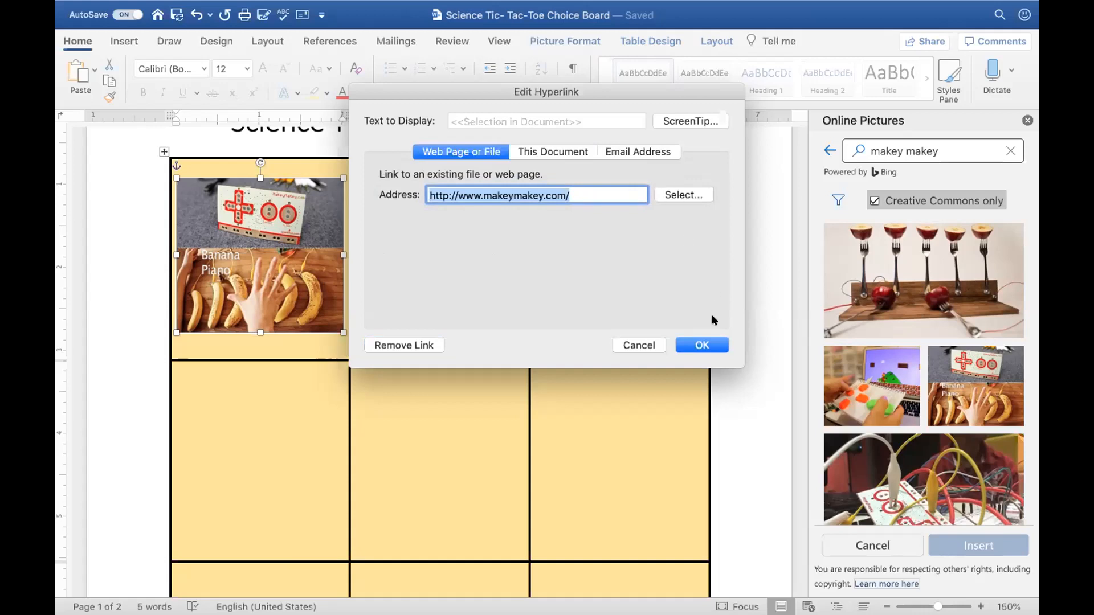
pyautogui.click(702, 344)
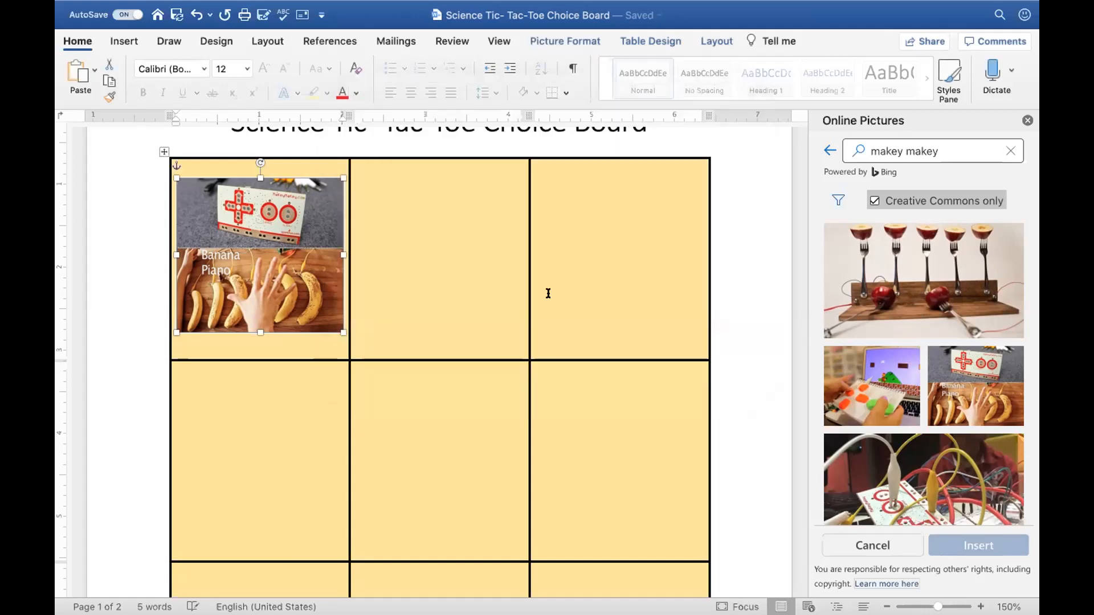
# Place the cursor in the middle cell of the first row and search online pictures for "curiosity machine".
pyautogui.click(449, 287)
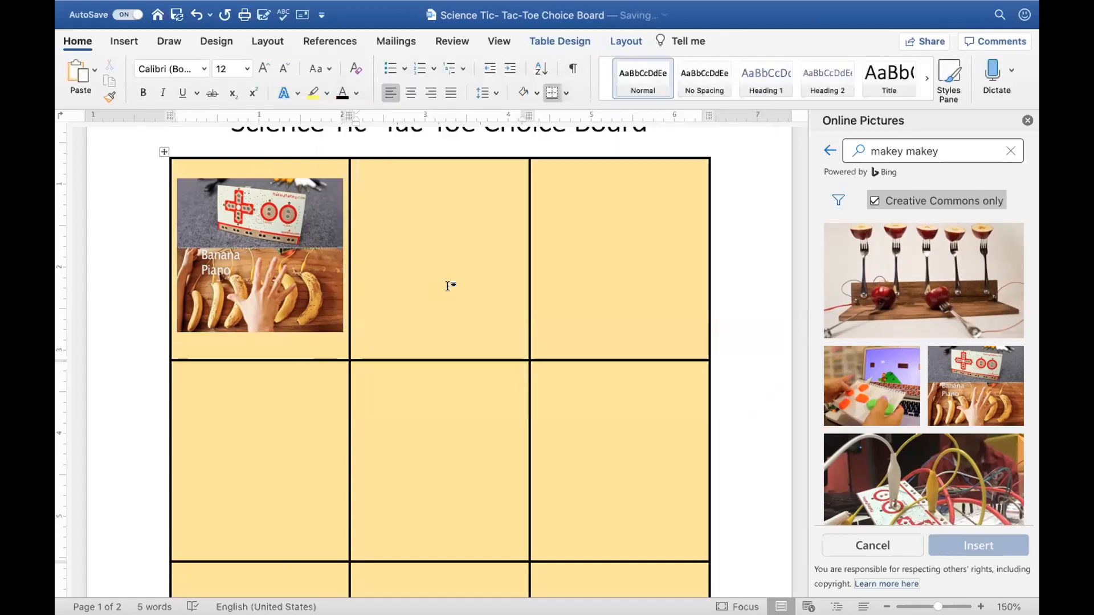
pyautogui.scroll(-3, 826, 441)
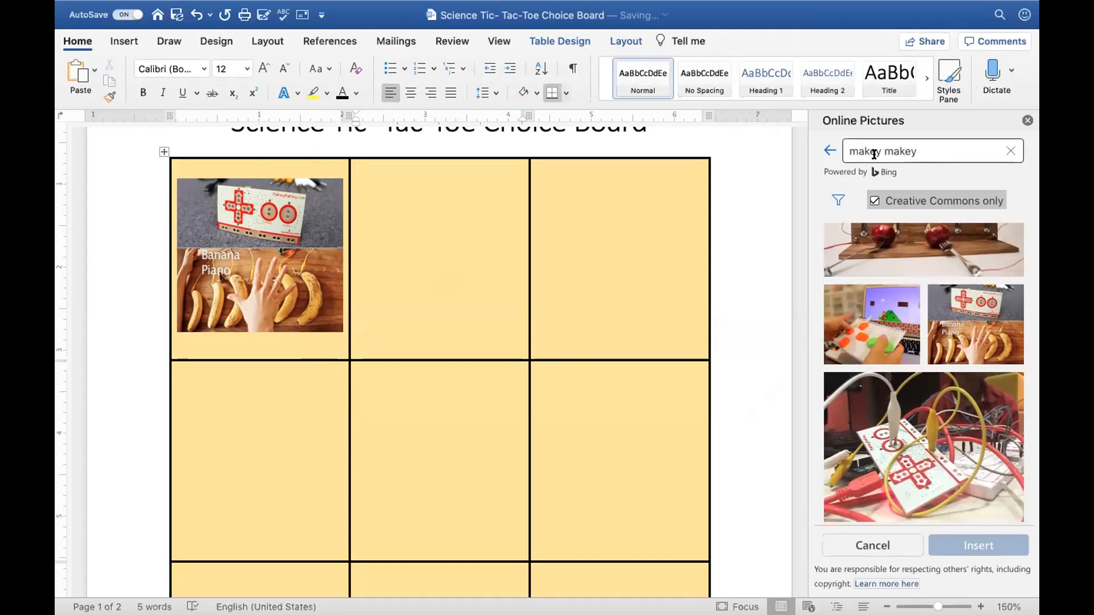
pyautogui.click(827, 150)
pyautogui.moveTo(909, 150); pyautogui.dragTo(823, 151)
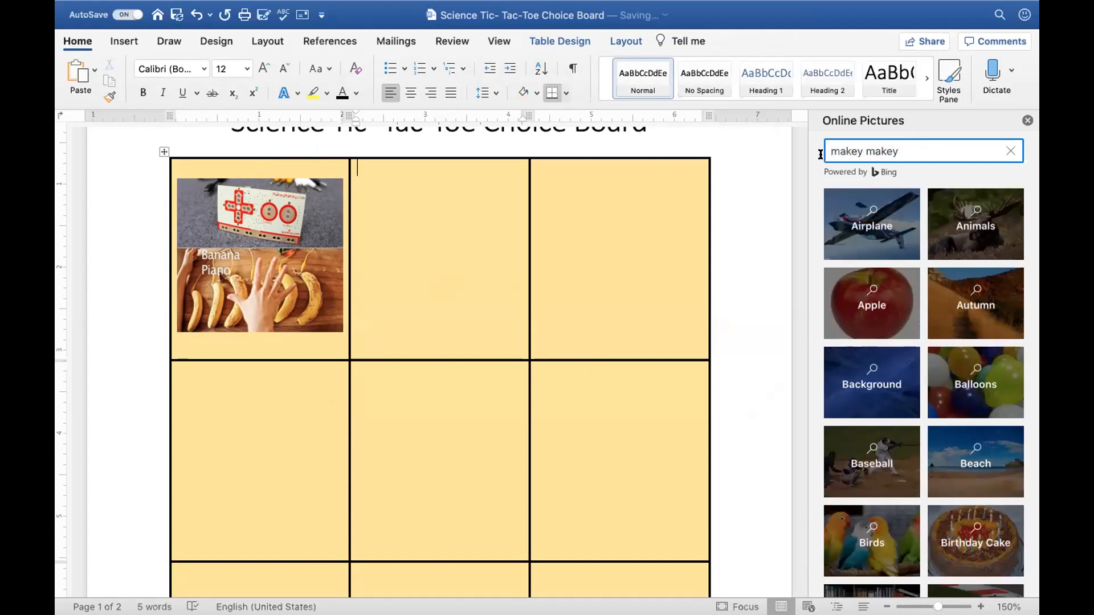
pyautogui.write('cur')
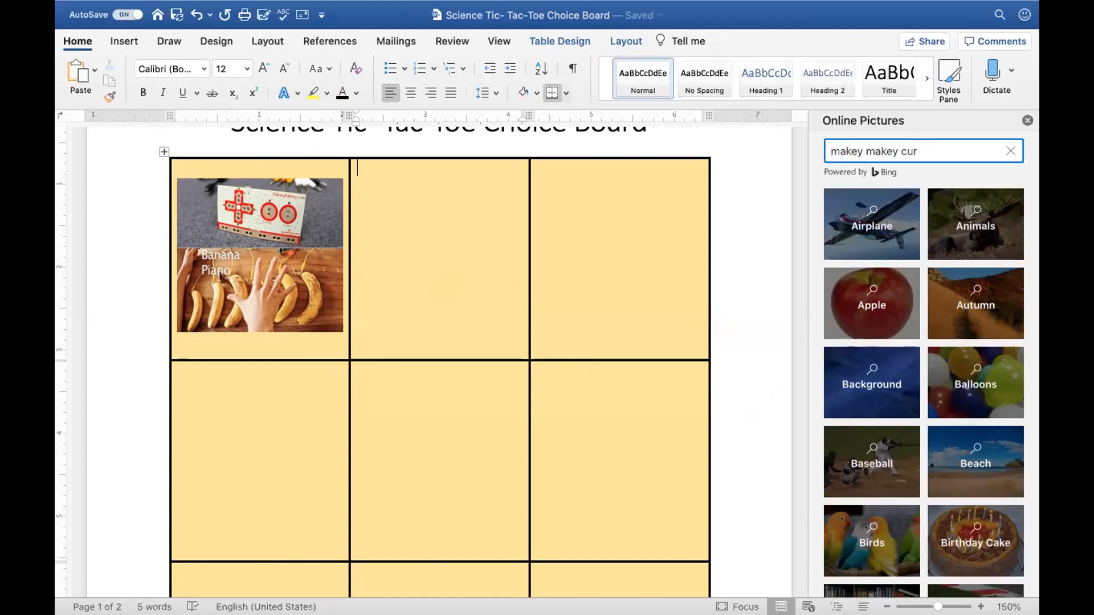
pyautogui.moveTo(899, 150); pyautogui.dragTo(800, 141)
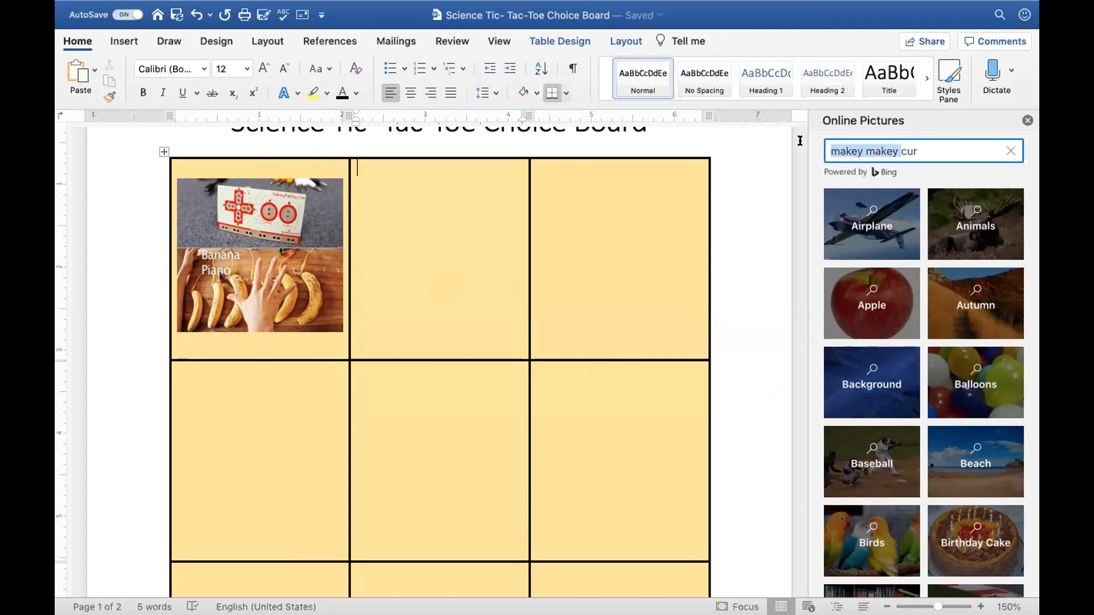
pyautogui.press('BackSpace')
pyautogui.write('iosity machine')
pyautogui.press('Return')
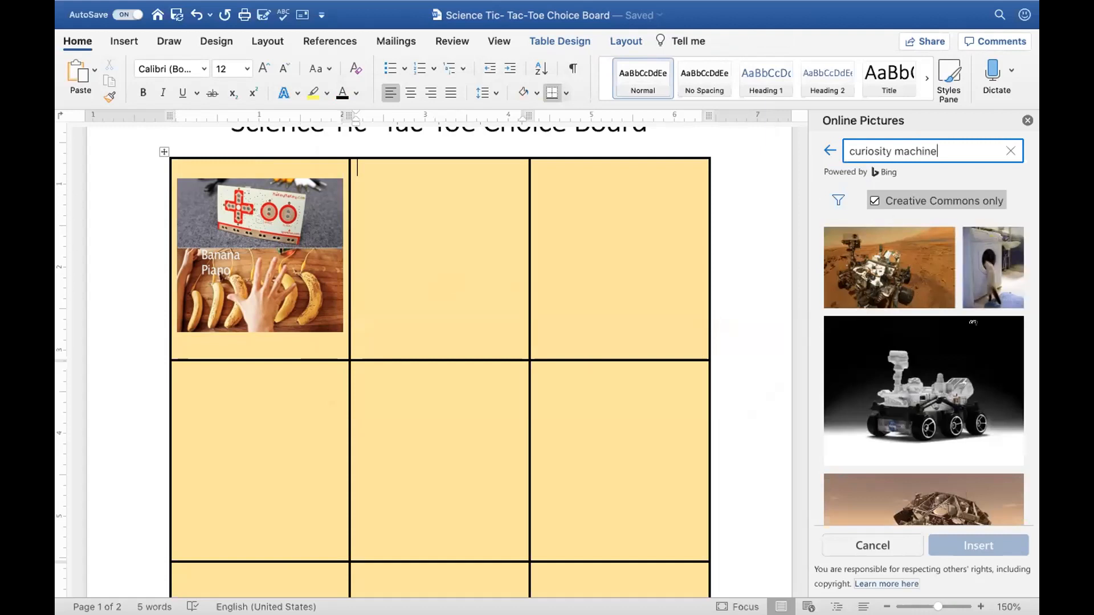
# Insert the Curiosity Machine logo from the search results into the first row's middle cell and delete its photo attribution caption.
pyautogui.scroll(-5, 972, 317)
pyautogui.scroll(-10, 972, 322)
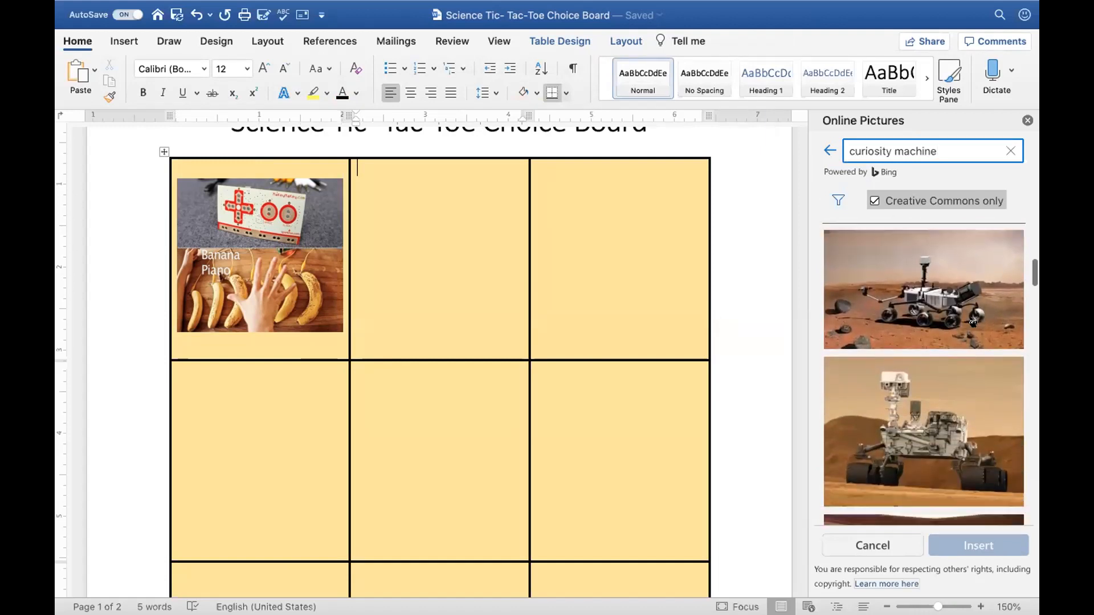
pyautogui.scroll(-3, 972, 323)
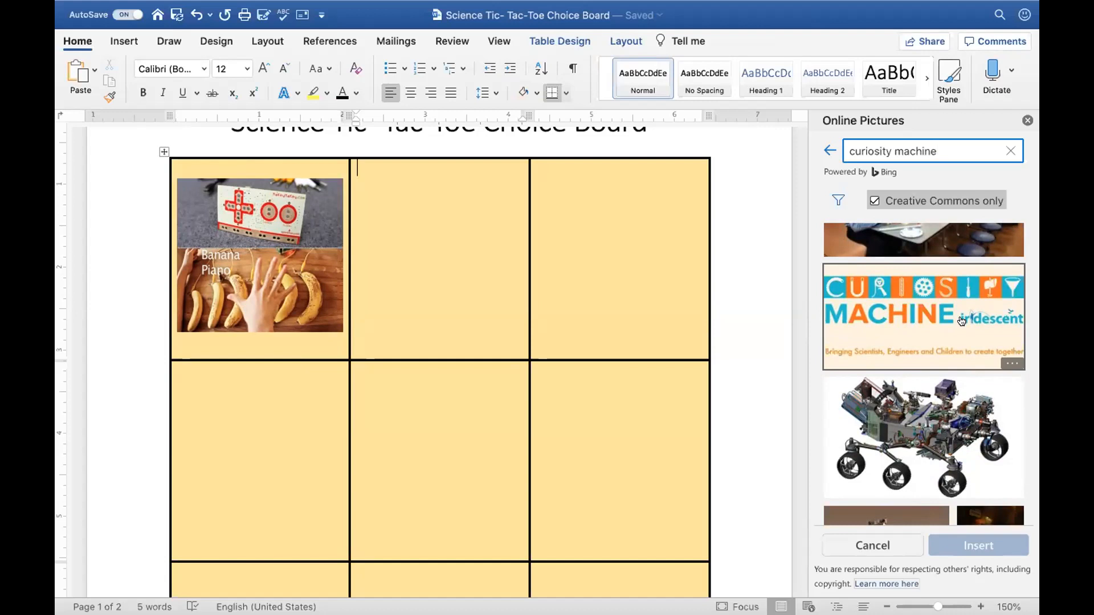
pyautogui.click(367, 170)
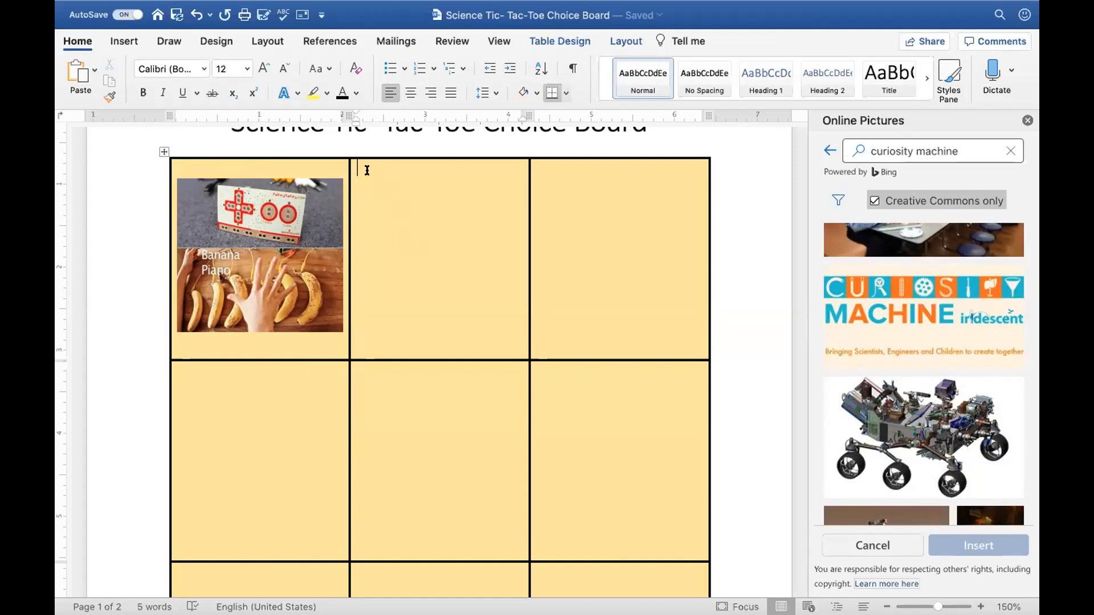
pyautogui.click(940, 312)
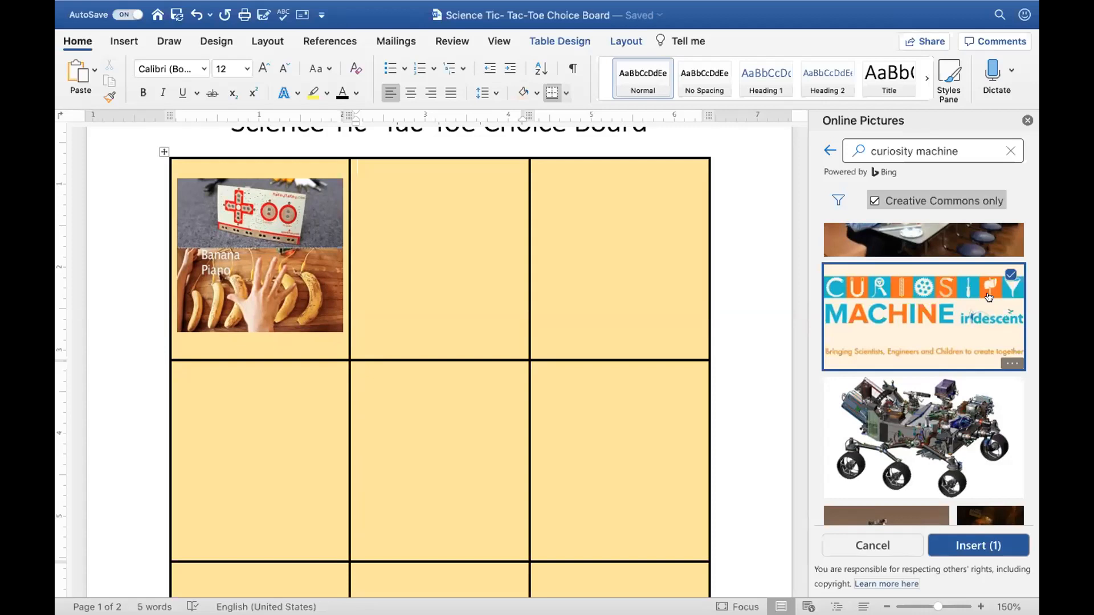
pyautogui.click(977, 544)
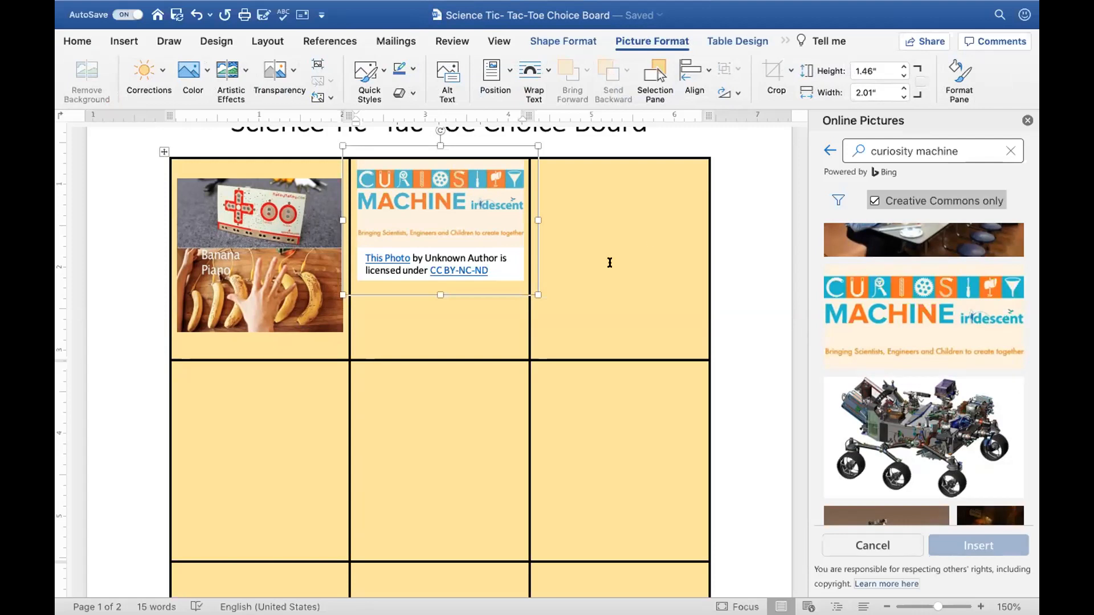
pyautogui.click(495, 244)
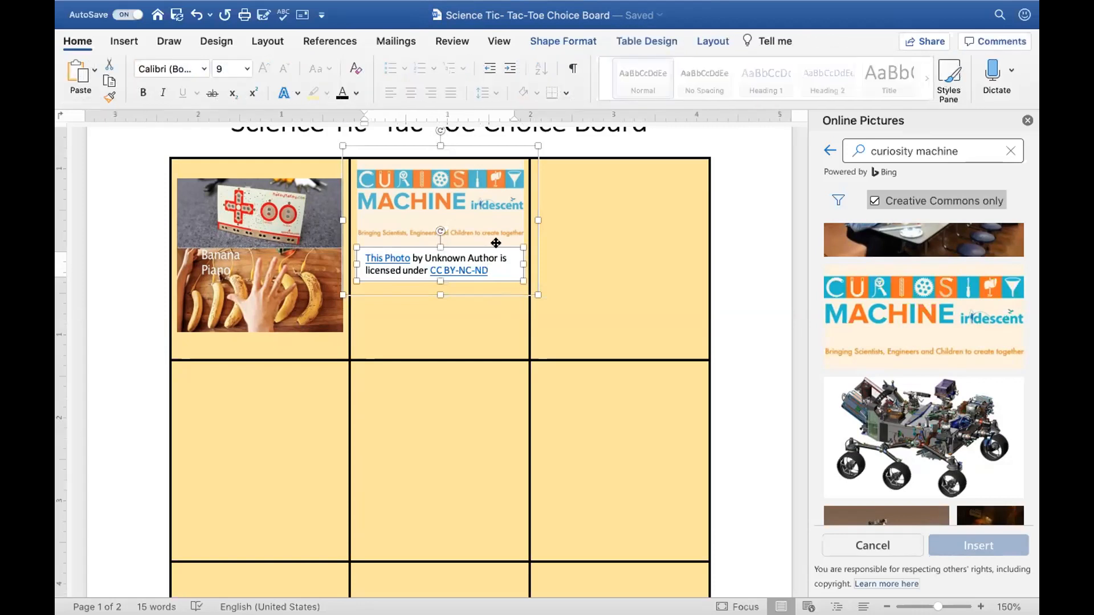
pyautogui.press('Delete')
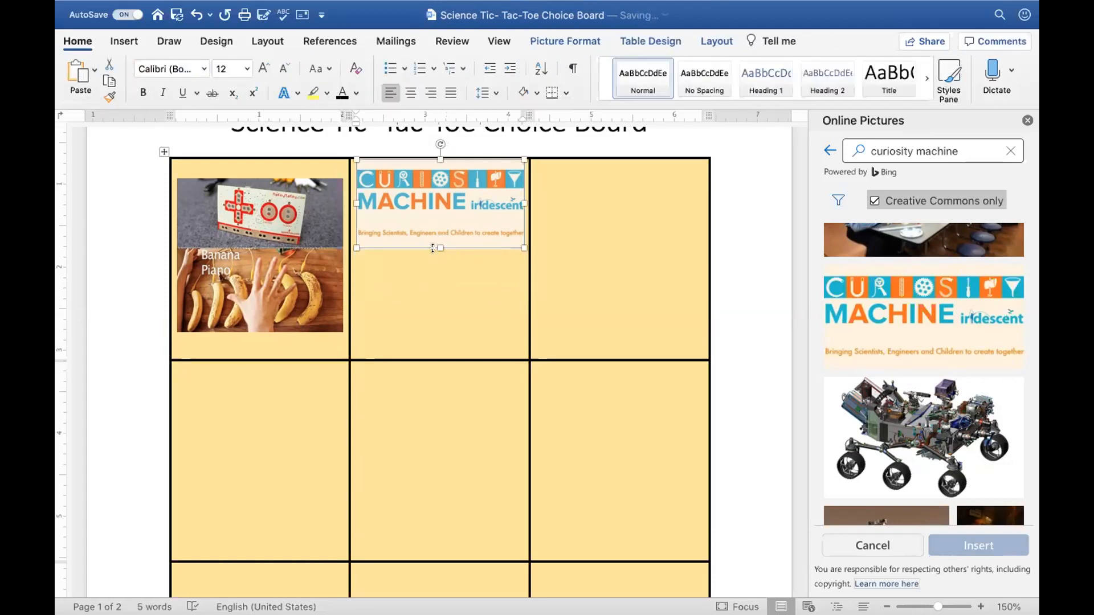